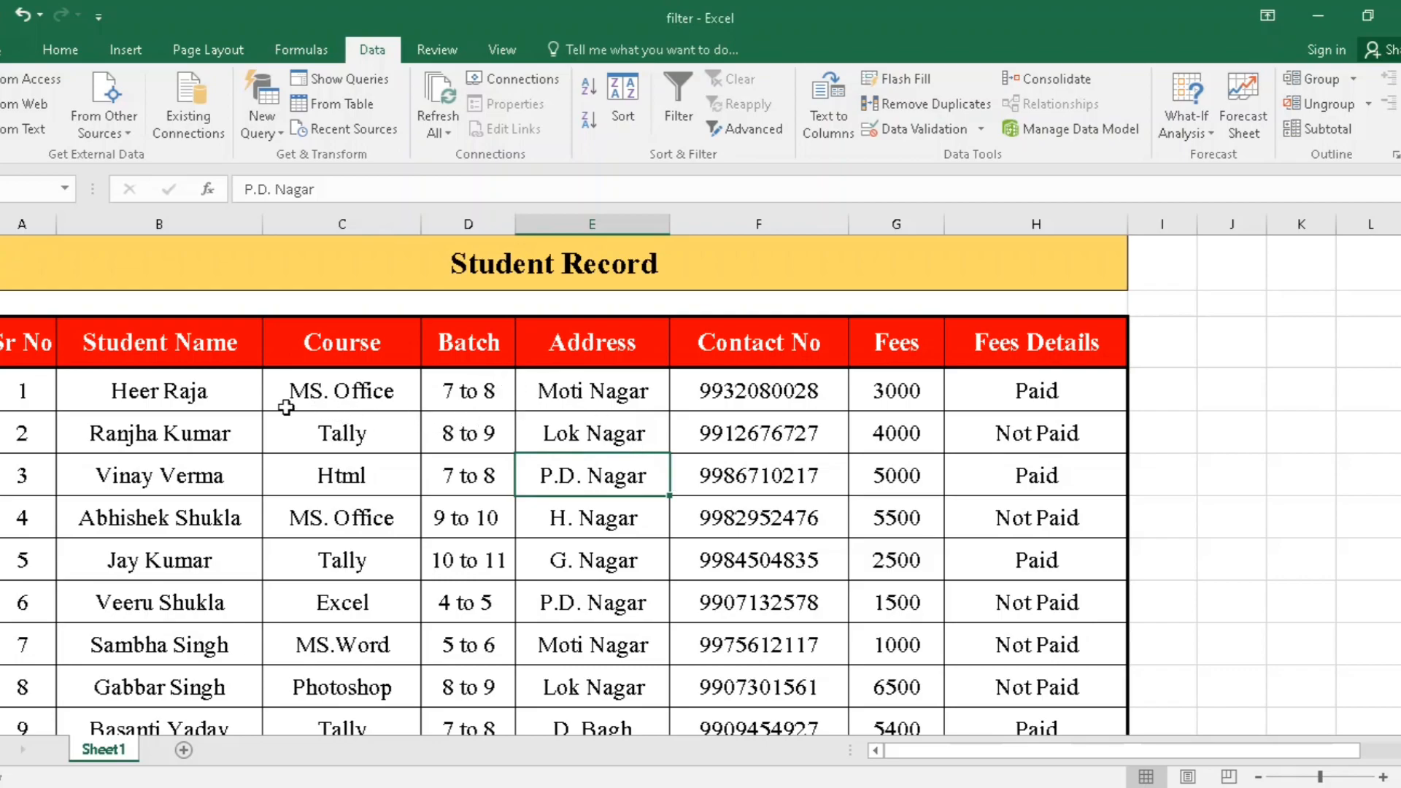
# Select the header row A5:H5 and apply Data > Filter to add dropdowns to every column
pyautogui.moveTo(170, 394); pyautogui.dragTo(1020, 508)
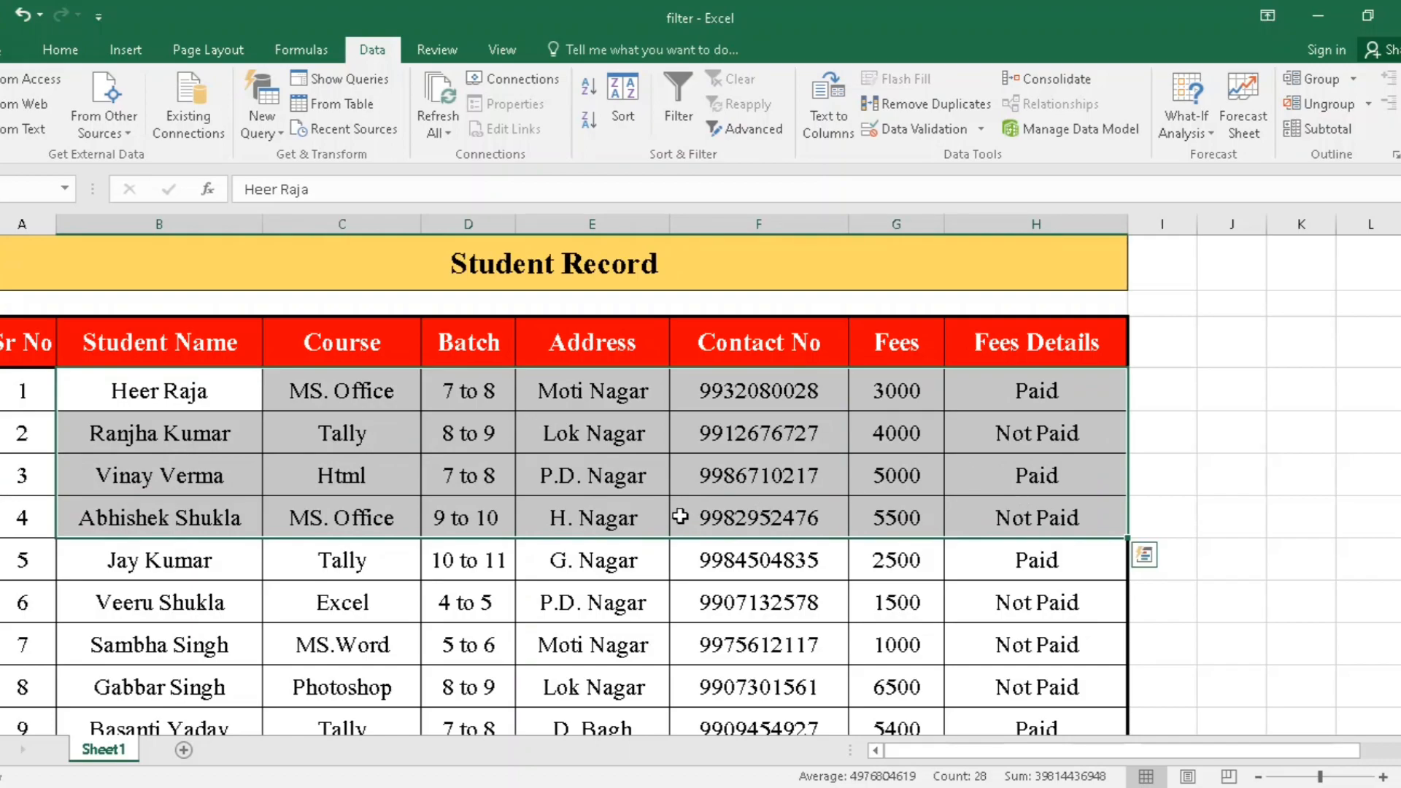
pyautogui.click(512, 446)
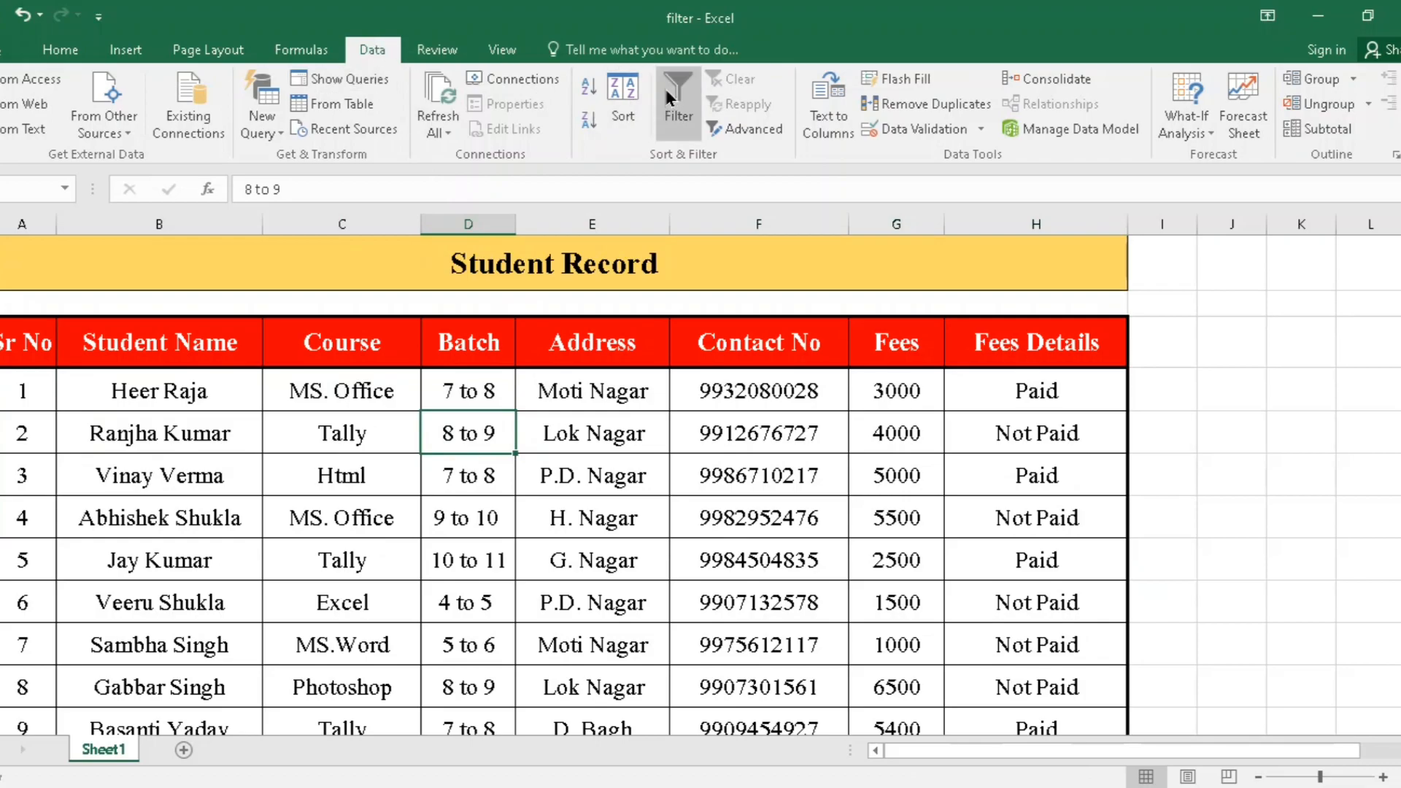
pyautogui.moveTo(36, 349); pyautogui.dragTo(1037, 387)
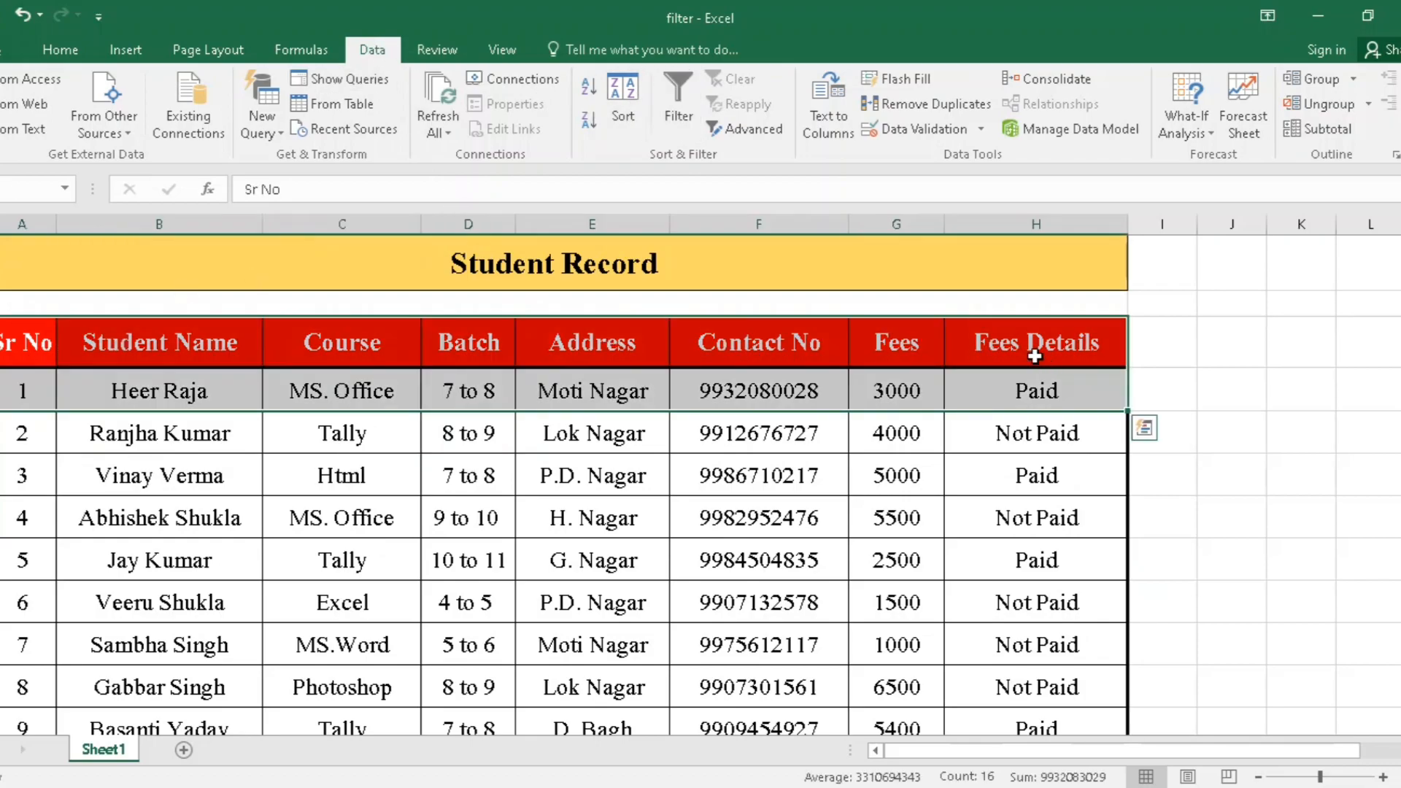
pyautogui.moveTo(40, 350); pyautogui.dragTo(1007, 325)
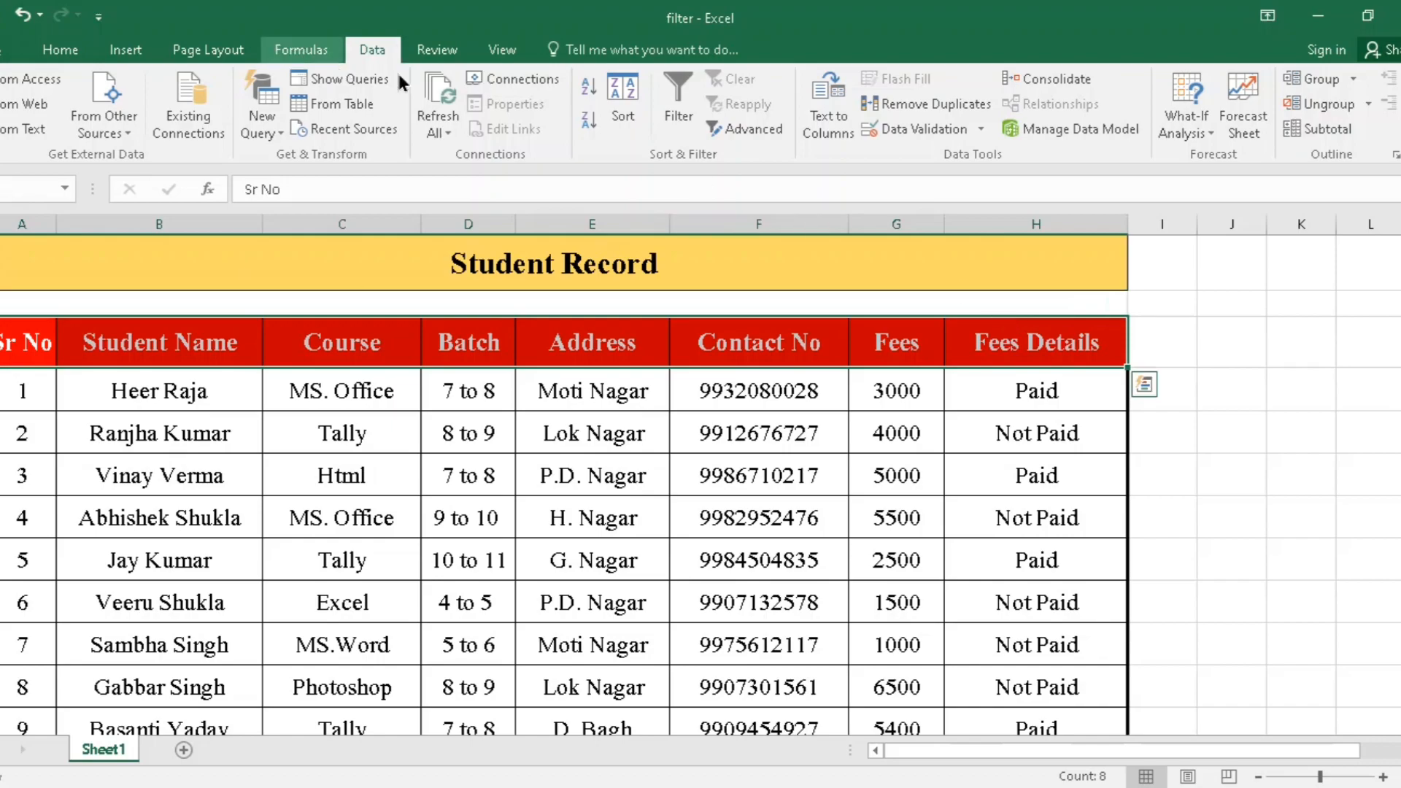
pyautogui.click(677, 110)
pyautogui.click(448, 436)
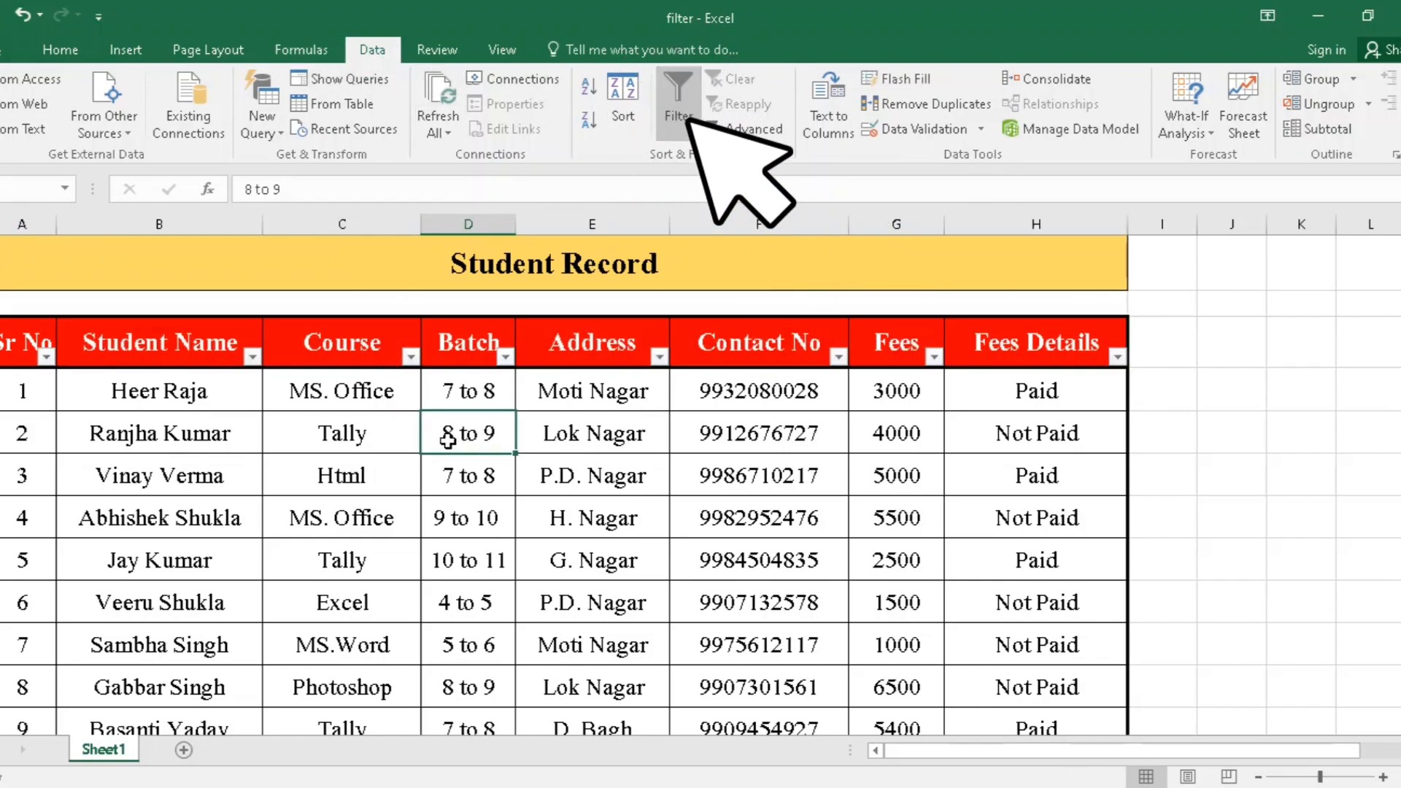
pyautogui.hotkey('ctrl', 'c')
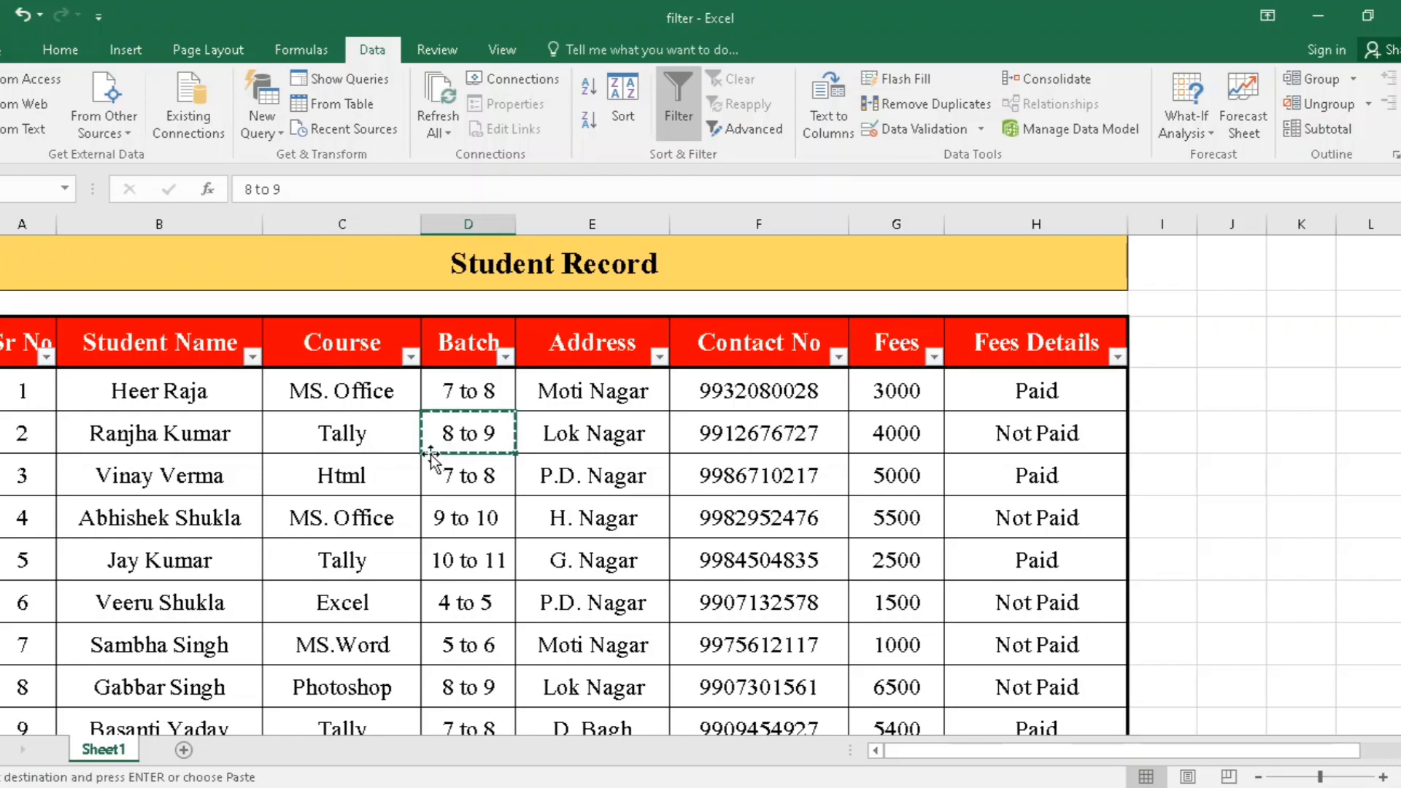
pyautogui.hotkey('ctrl', 'z')
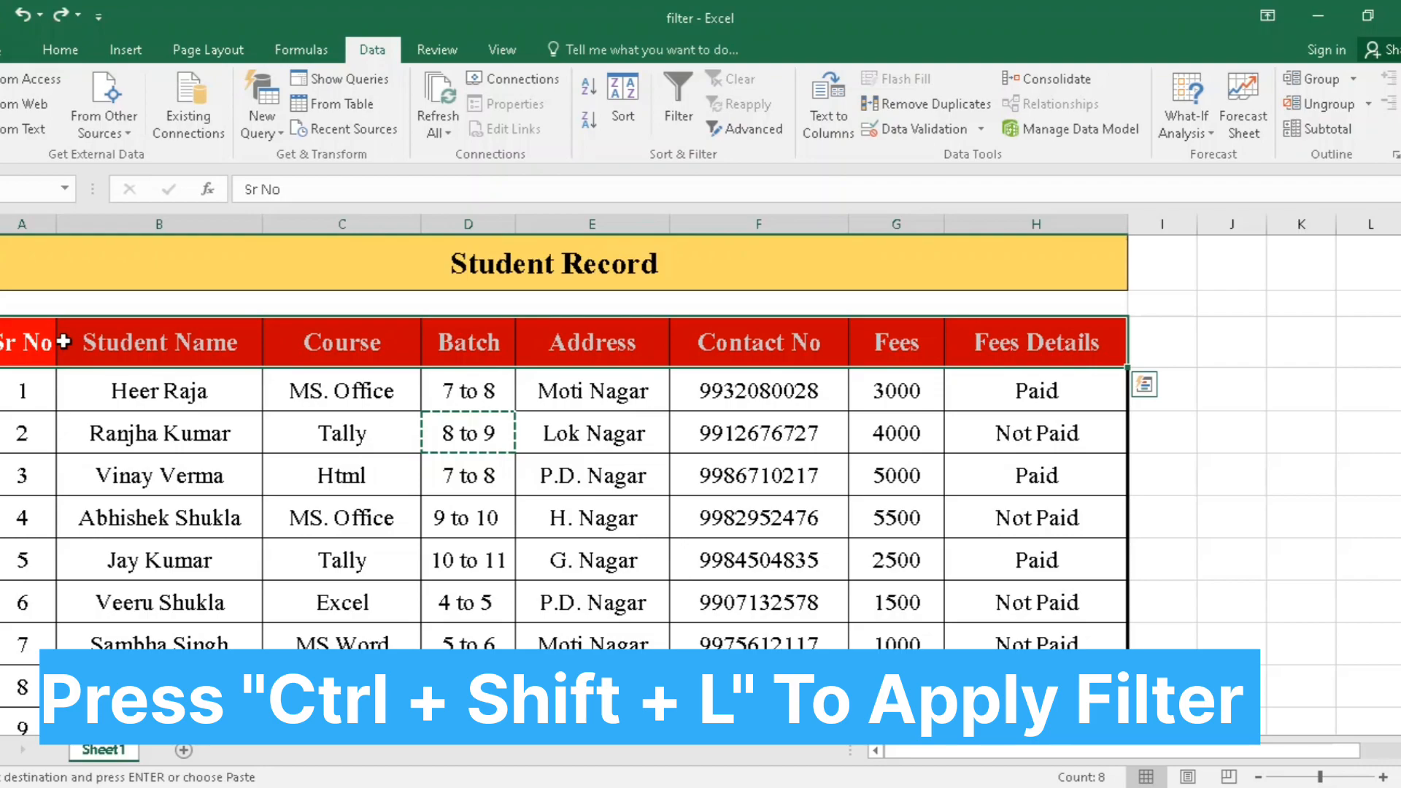
pyautogui.hotkey('ctrl', 'shift', 'l')
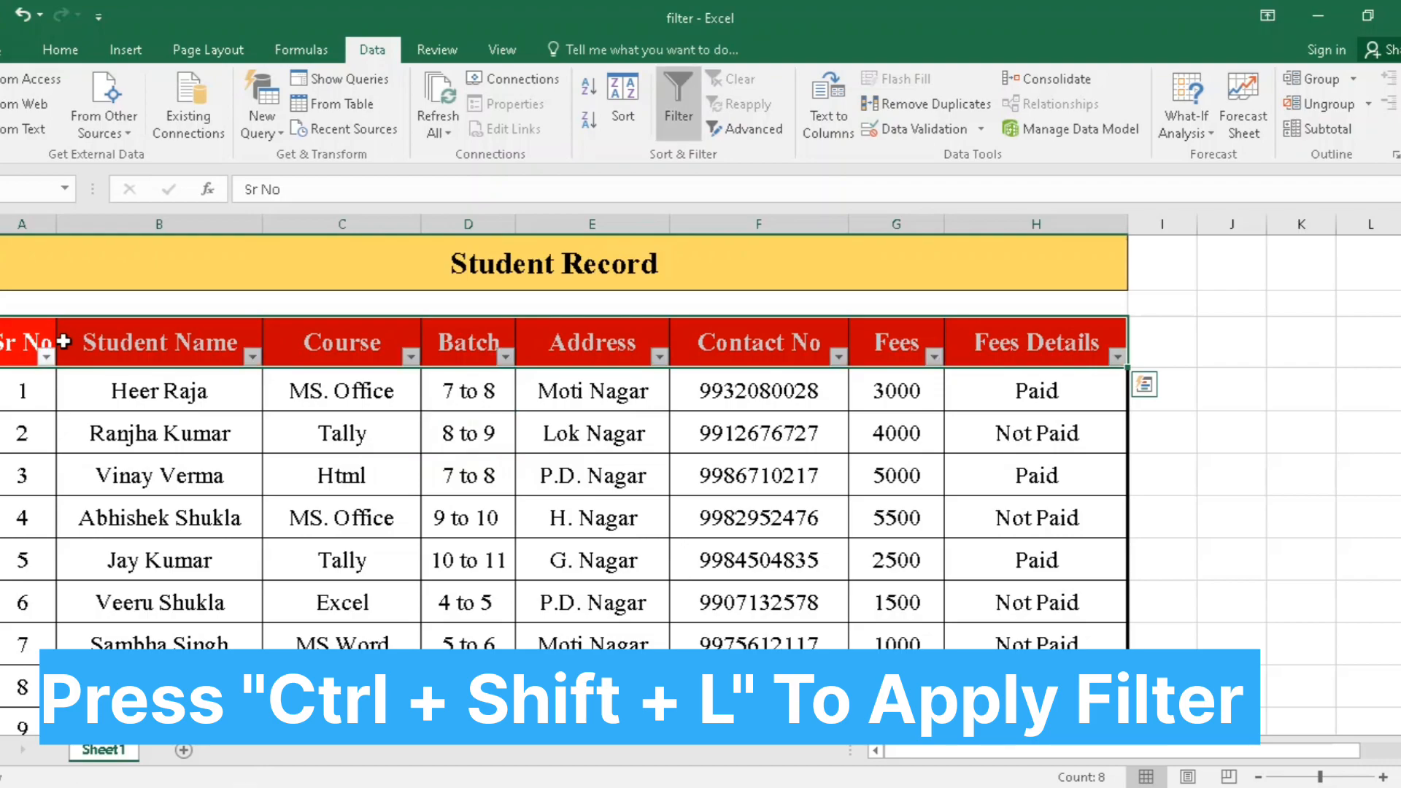
pyautogui.click(475, 558)
pyautogui.scroll(4, 260, 438)
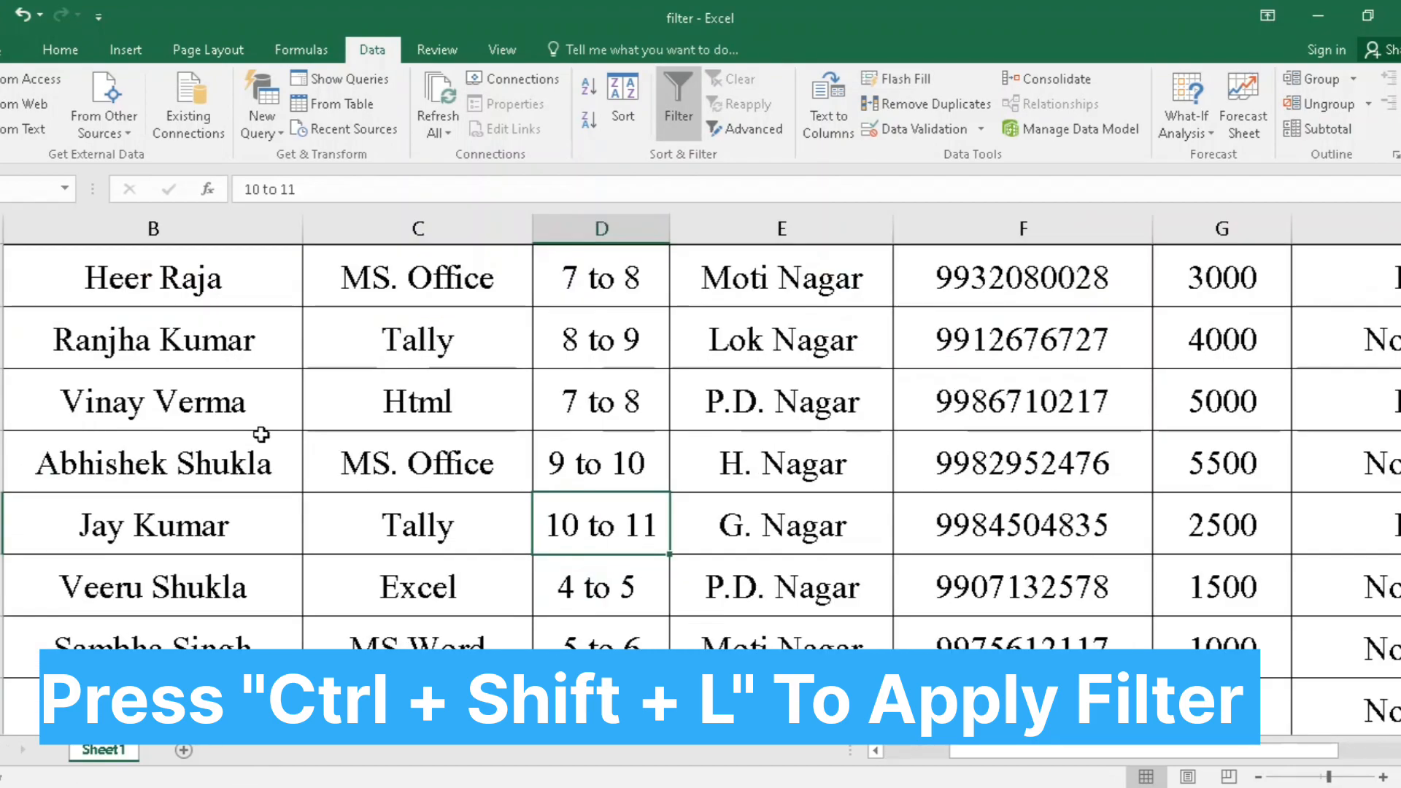
pyautogui.scroll(1, 243, 586)
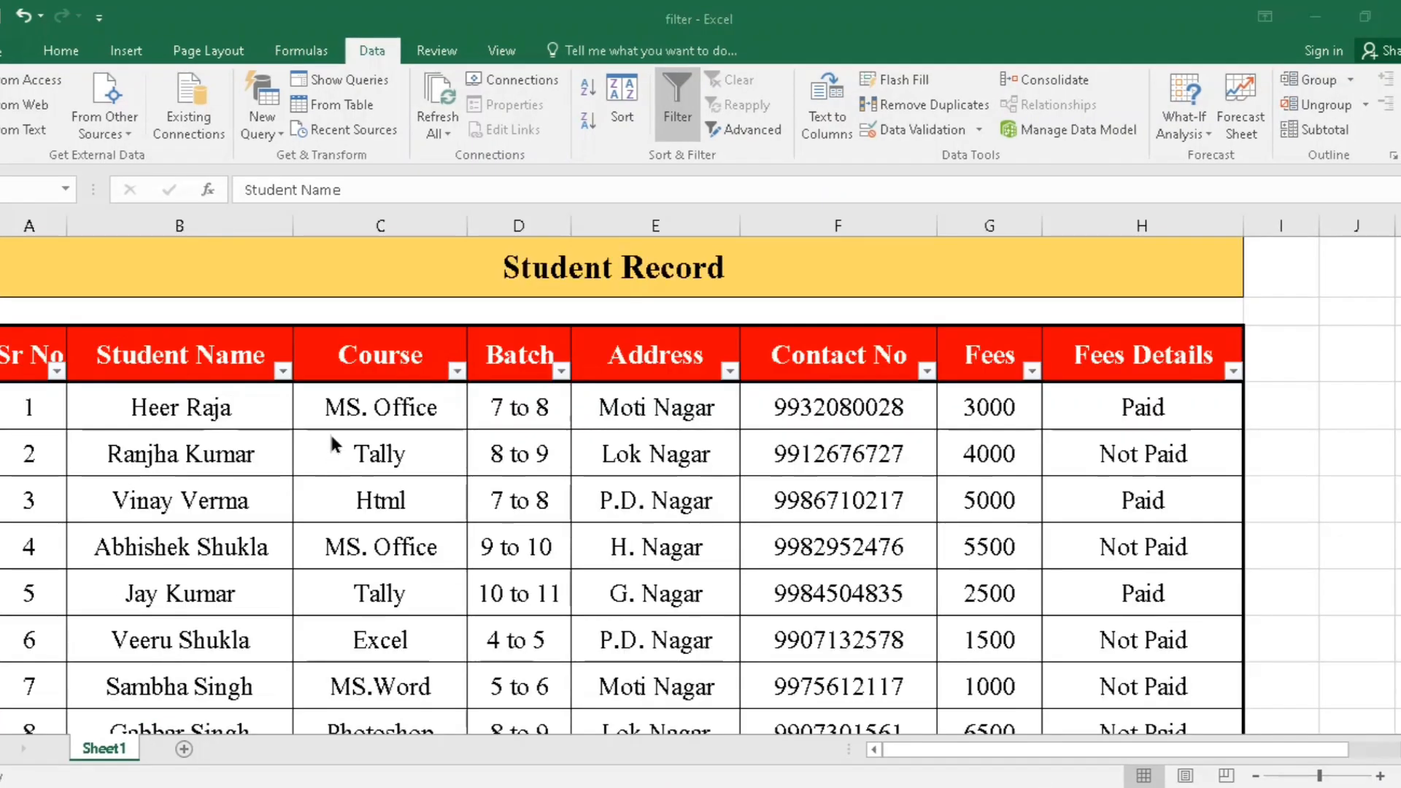
pyautogui.click(283, 375)
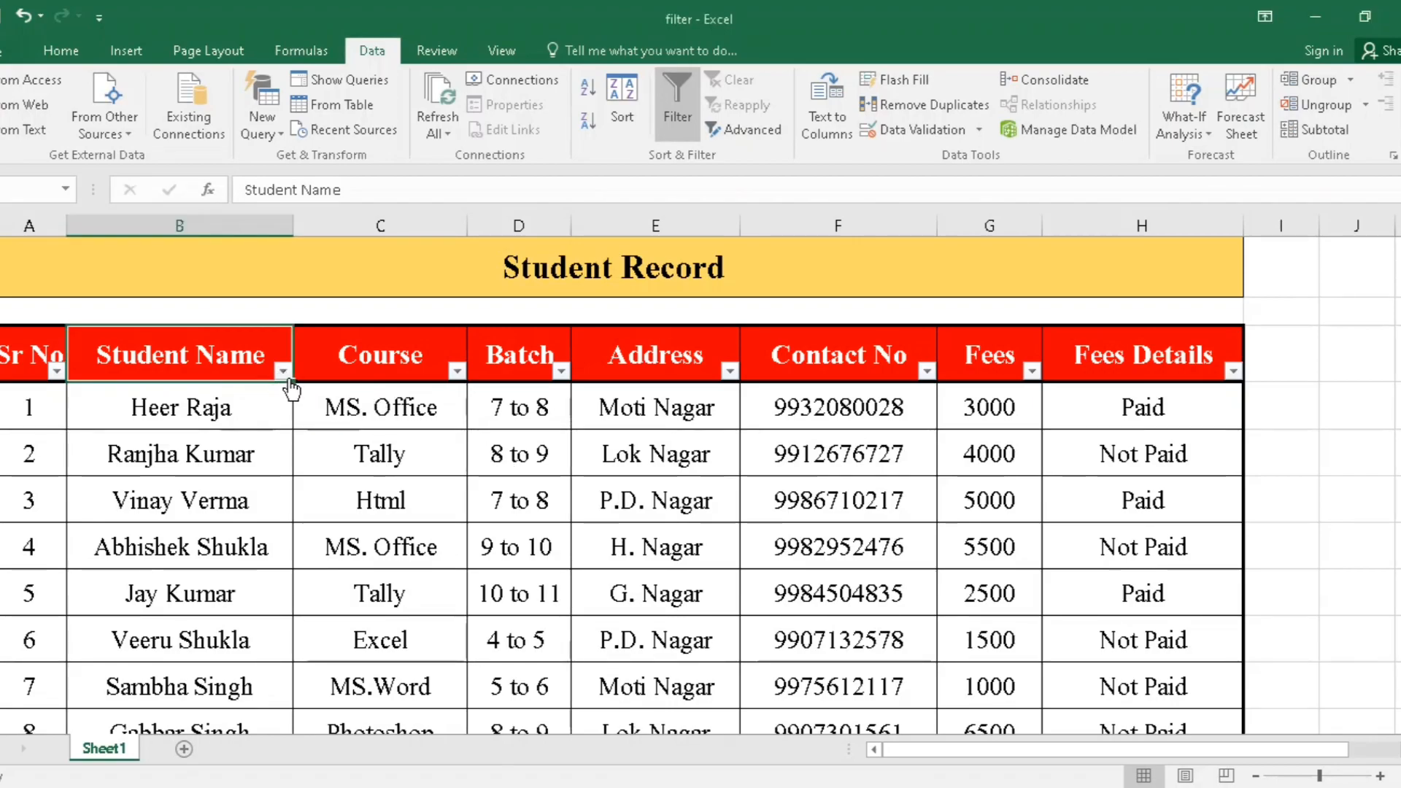
pyautogui.click(283, 370)
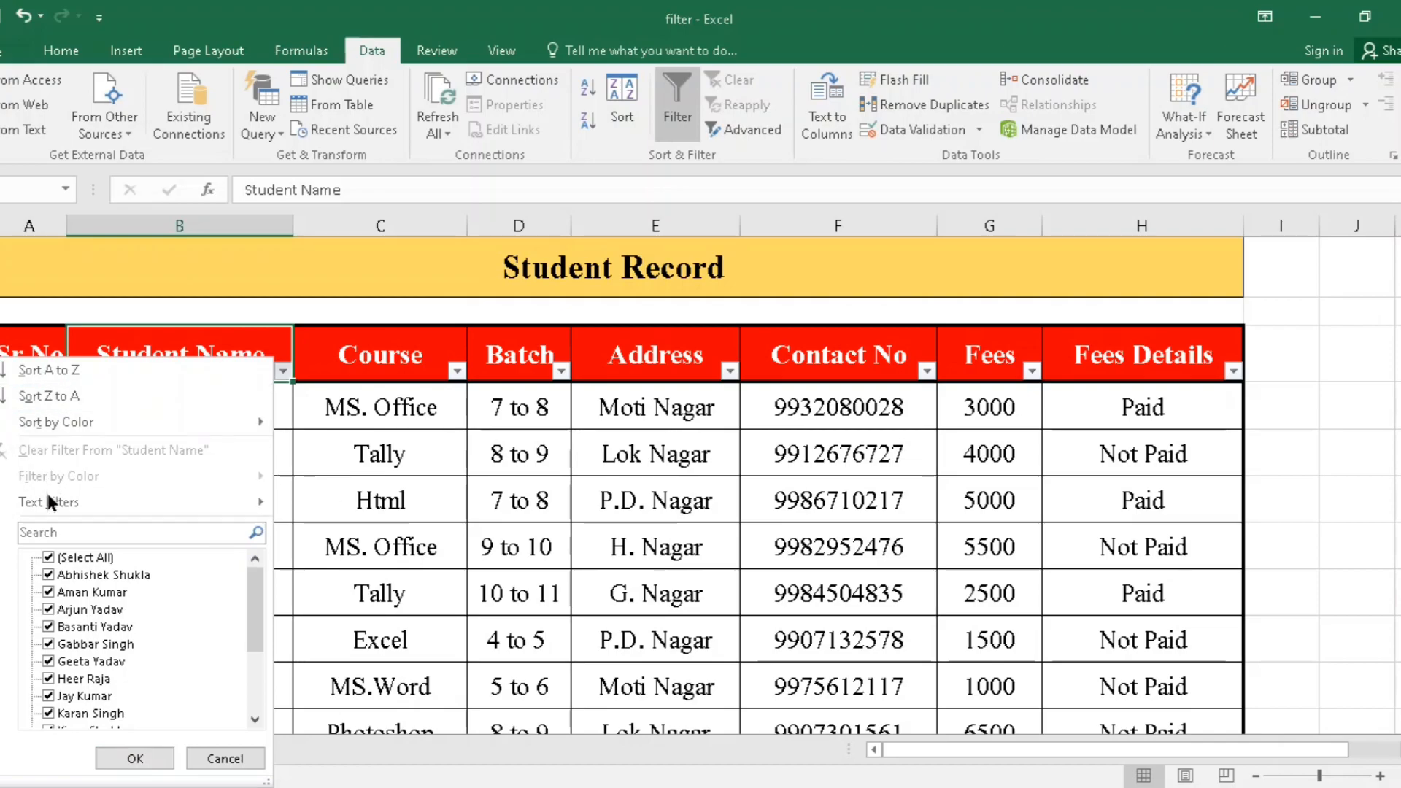
pyautogui.moveTo(58, 499)
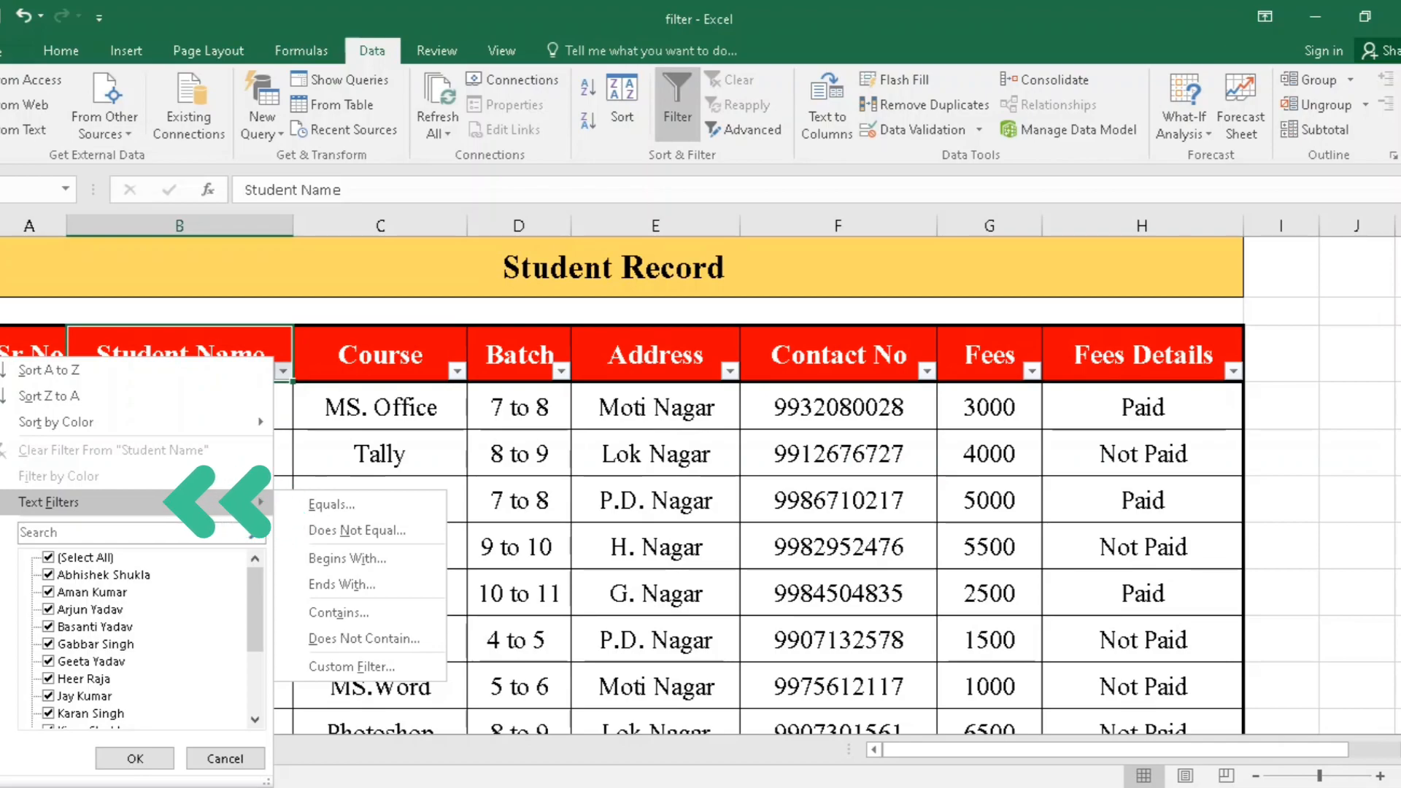
pyautogui.click(335, 509)
pyautogui.moveTo(752, 212); pyautogui.dragTo(781, 242)
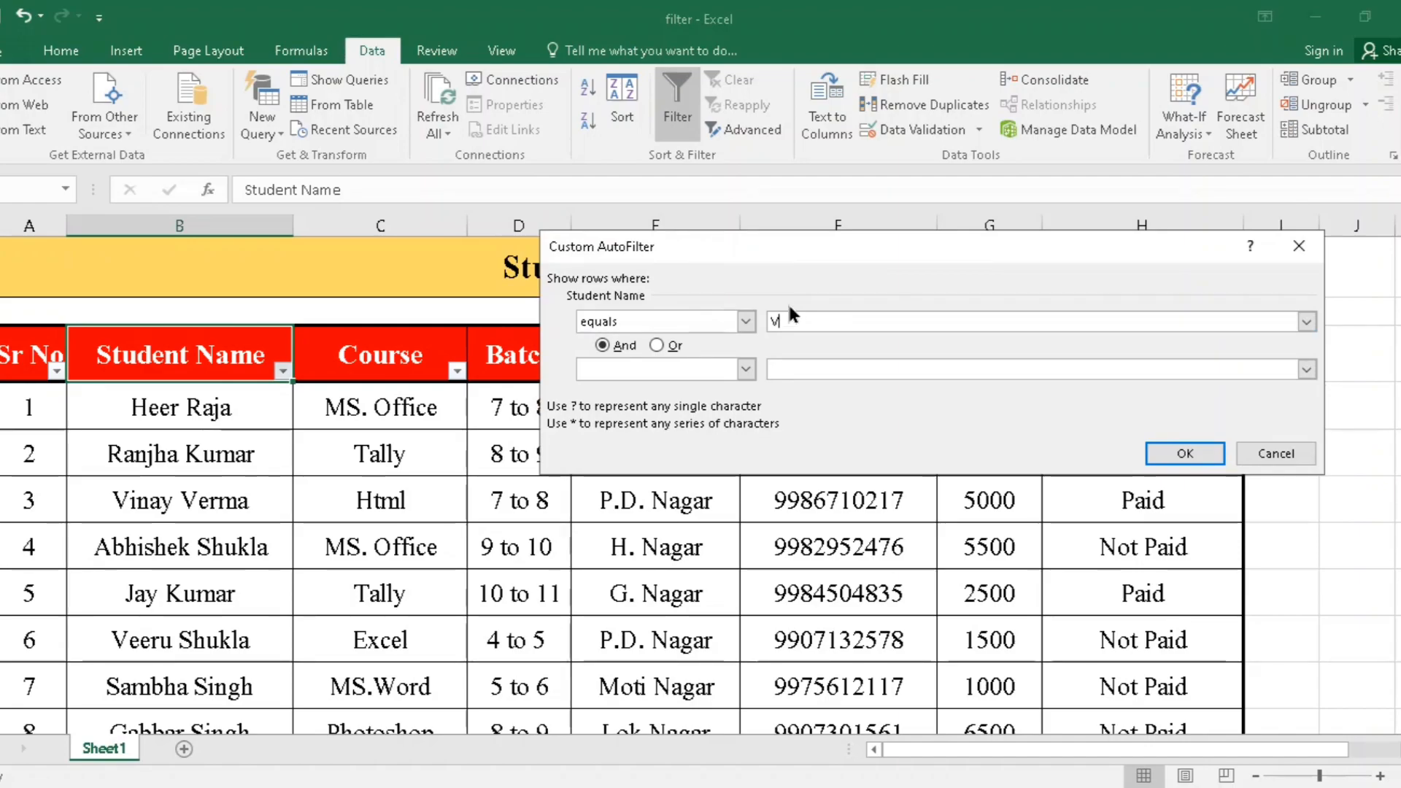
pyautogui.write('ma')
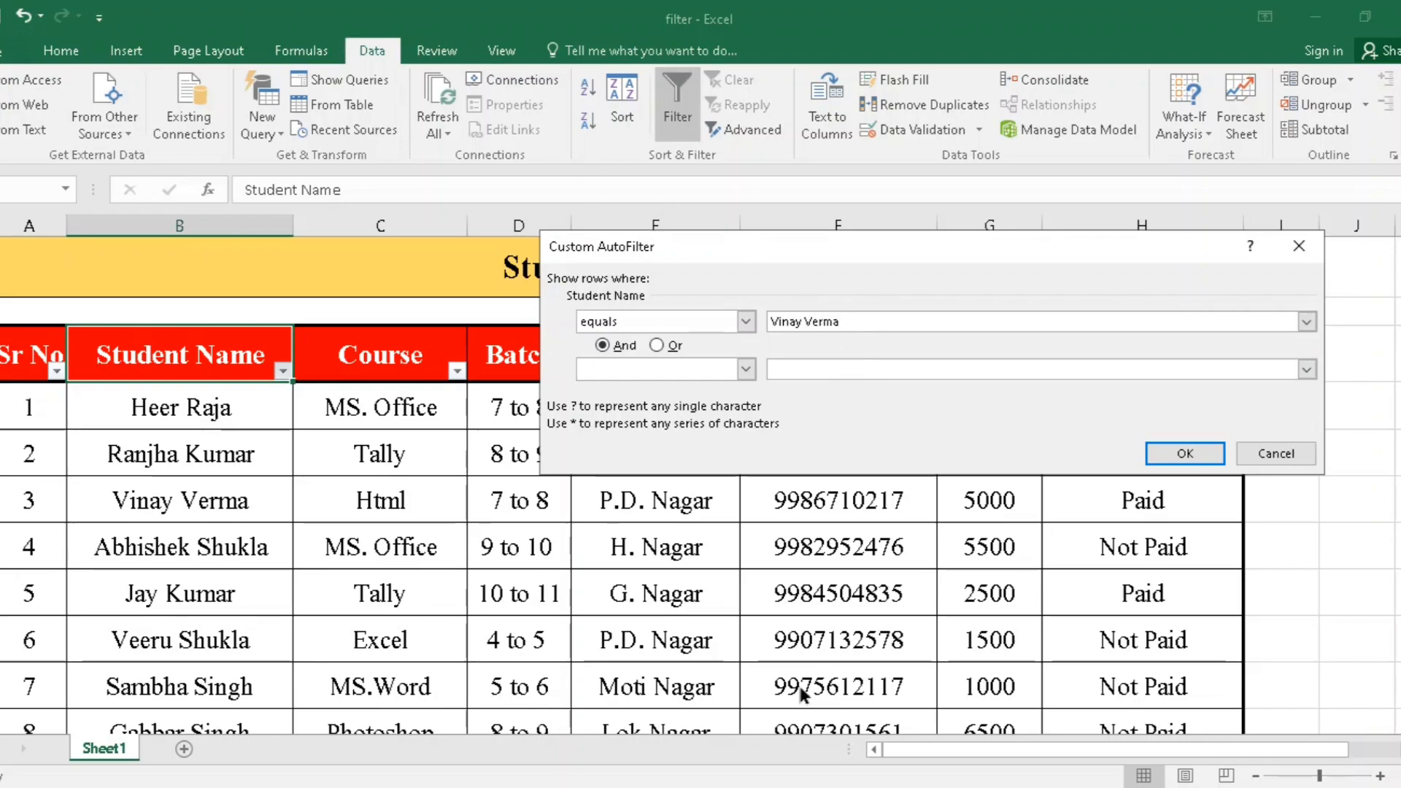
pyautogui.click(1186, 456)
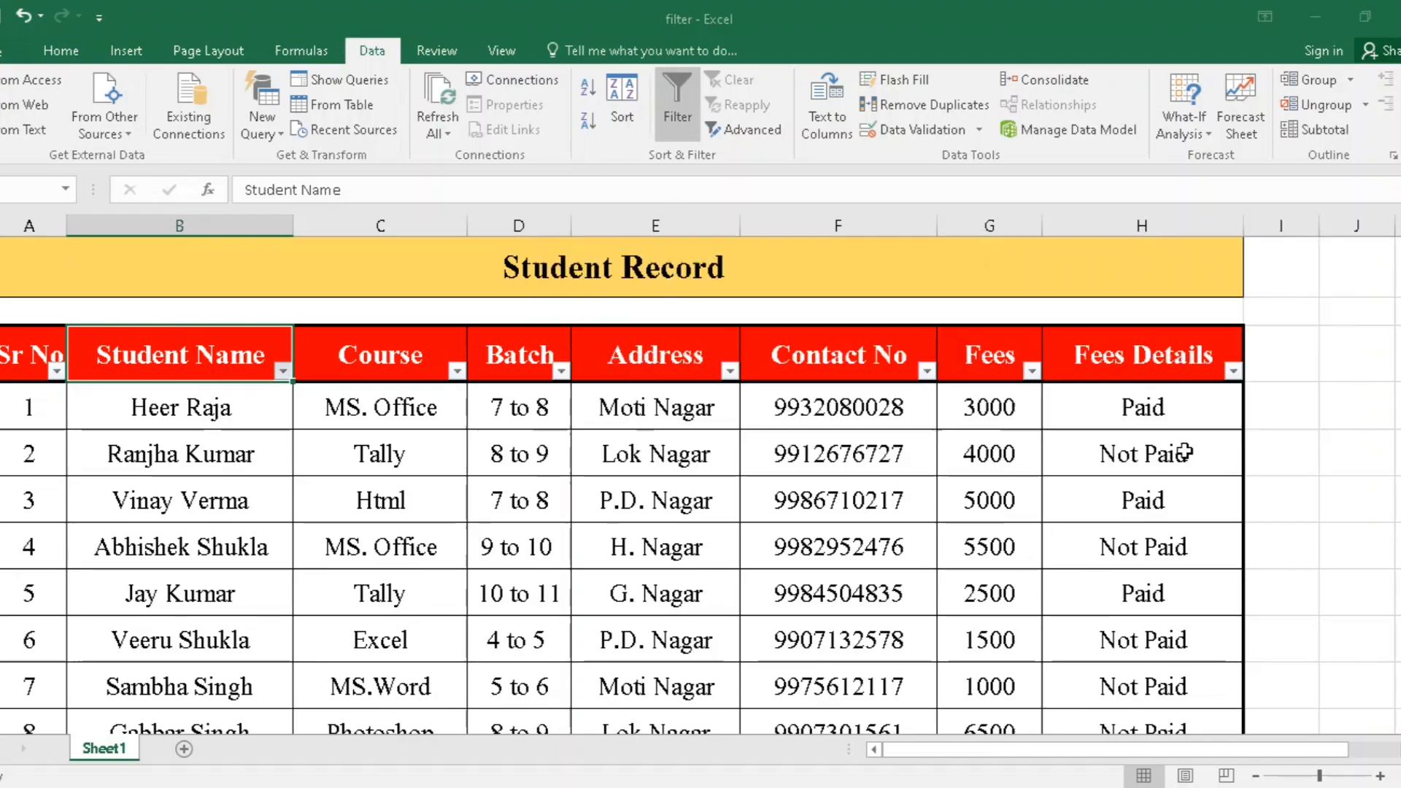
pyautogui.moveTo(36, 413); pyautogui.dragTo(1136, 393)
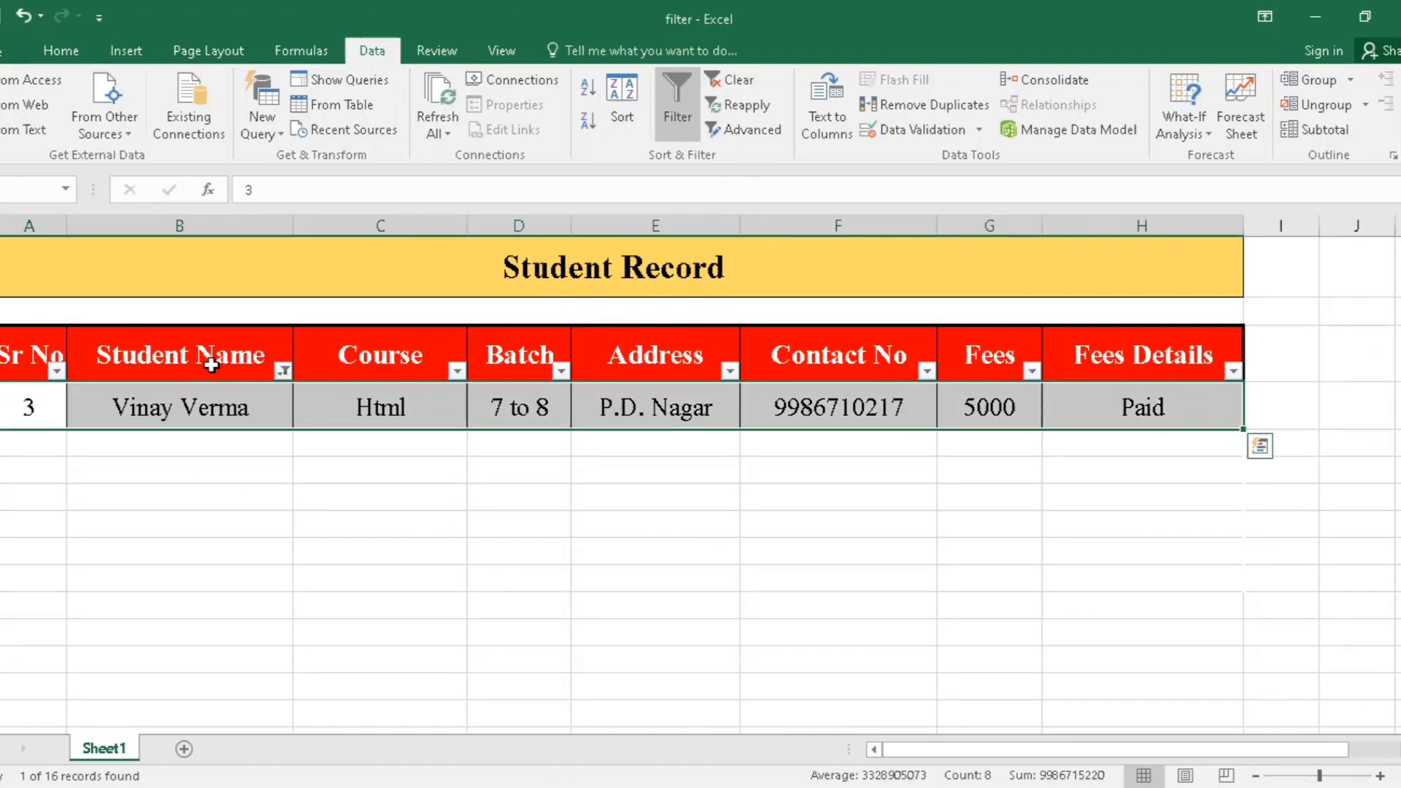
pyautogui.click(282, 372)
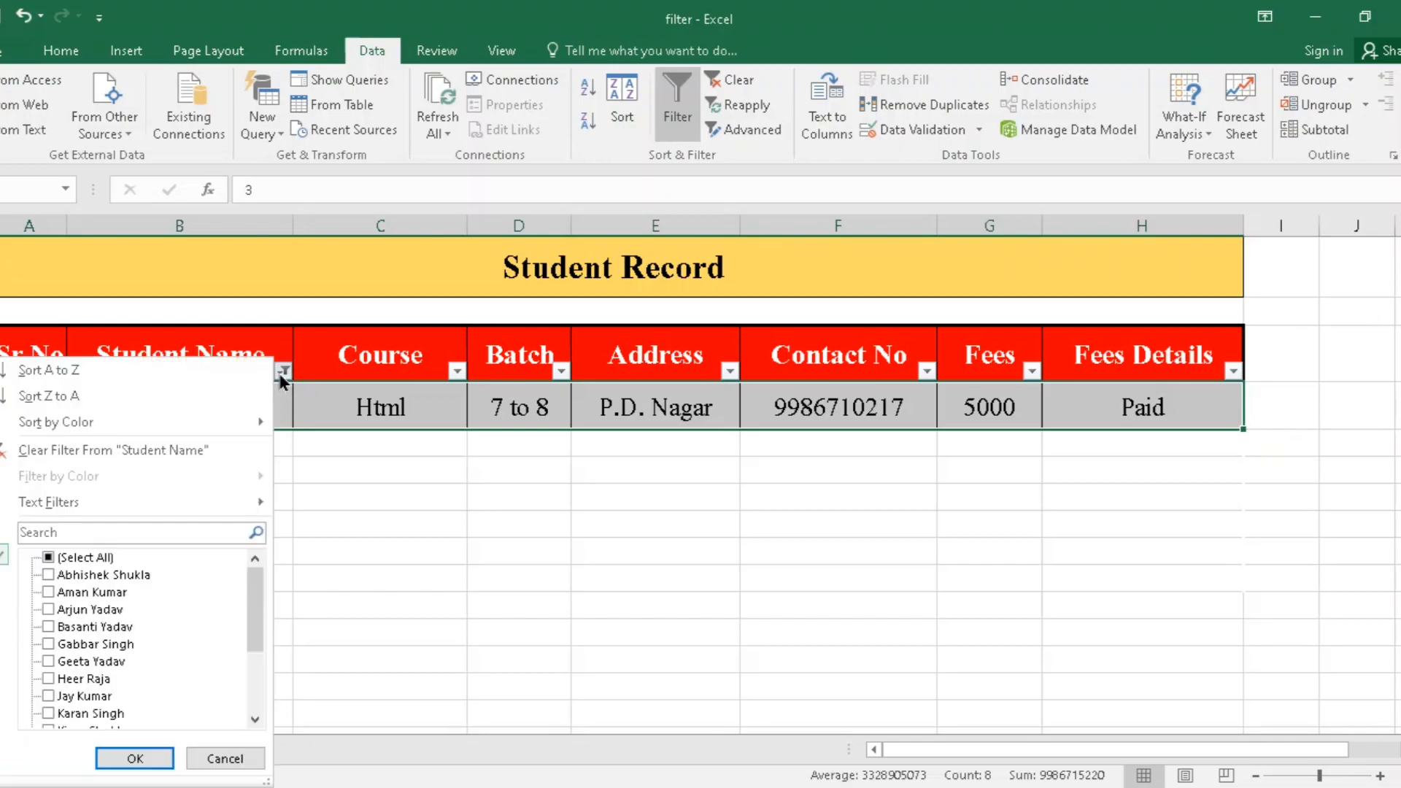
pyautogui.moveTo(182, 511)
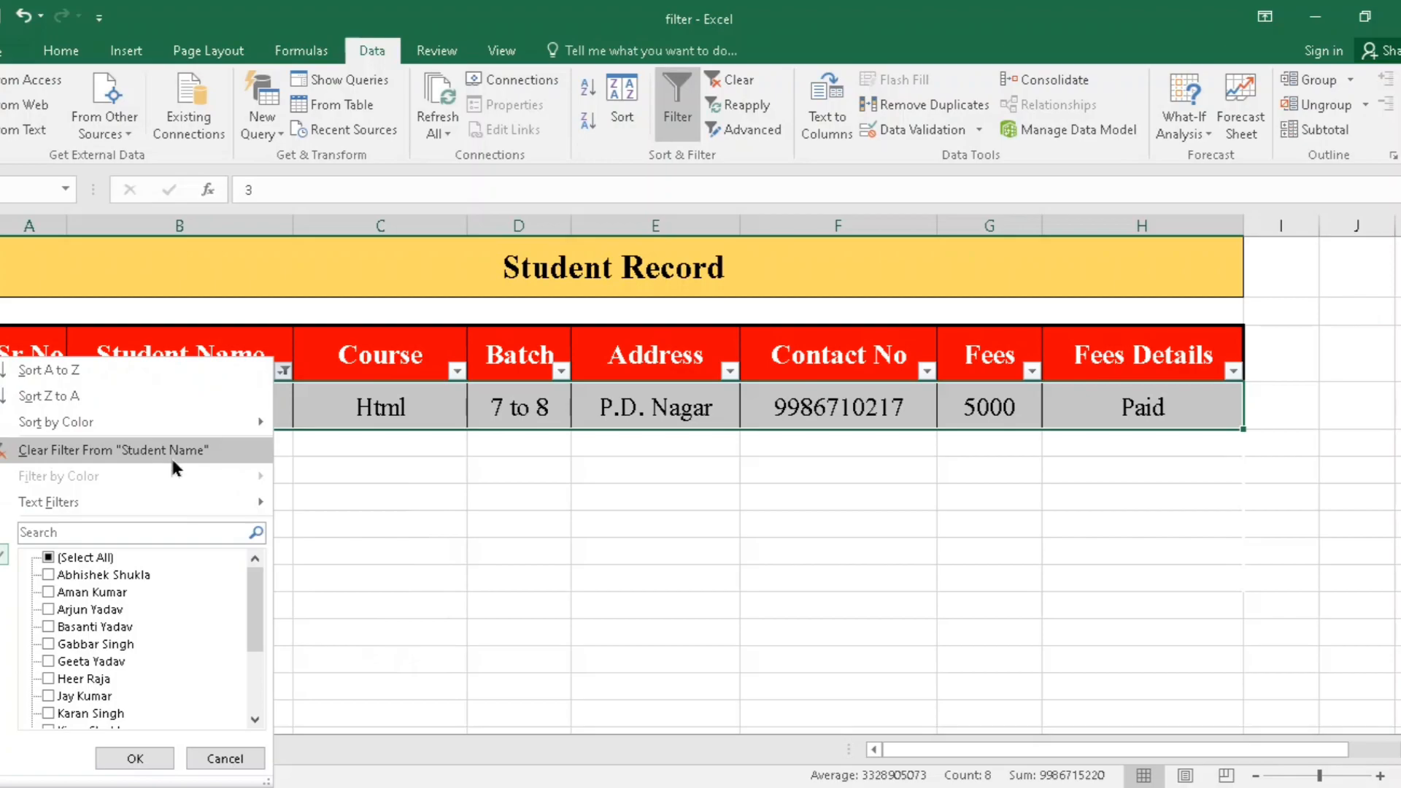
pyautogui.click(216, 450)
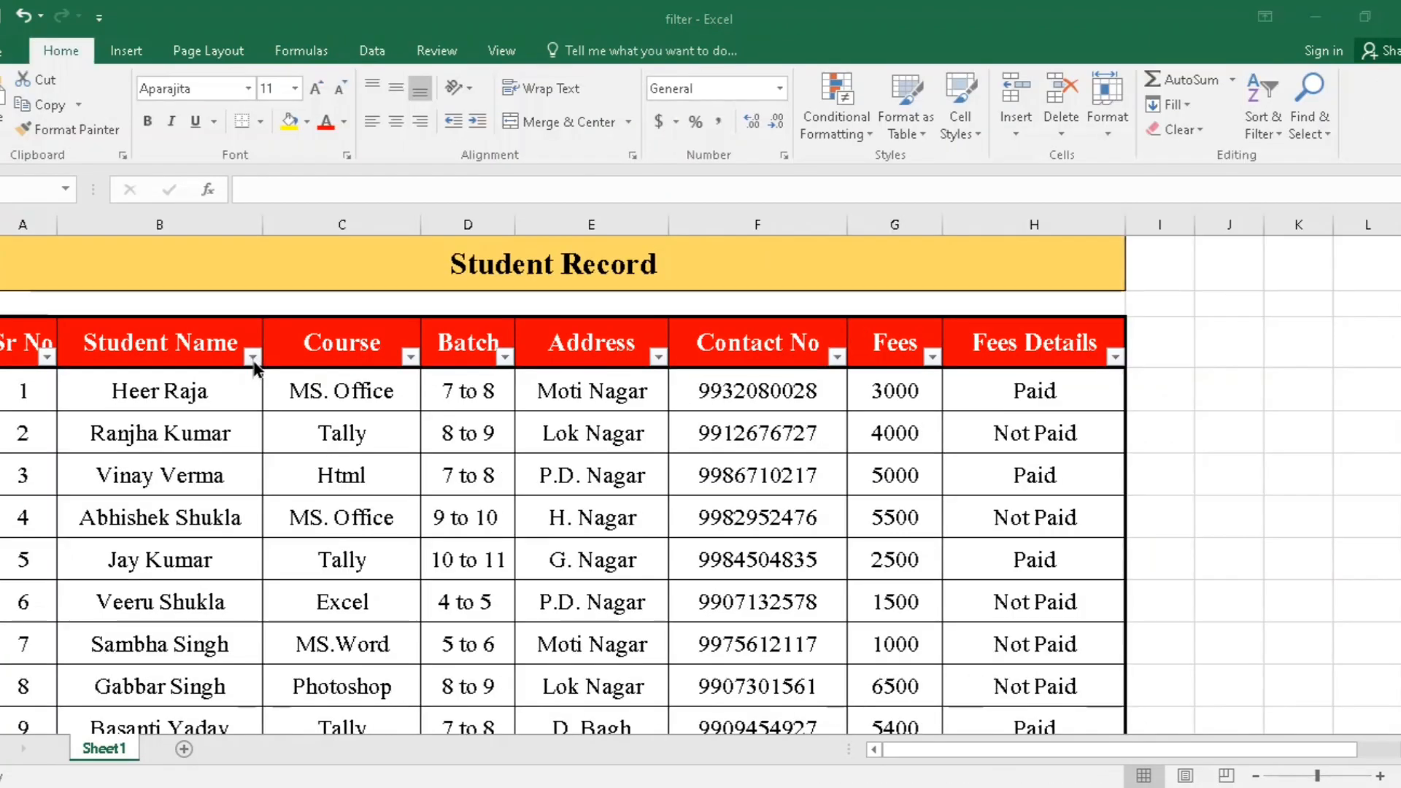
# Filter Student Name to 'does not equal' the Sr No 5 student's name, showing 15 of 16 records
pyautogui.click(253, 357)
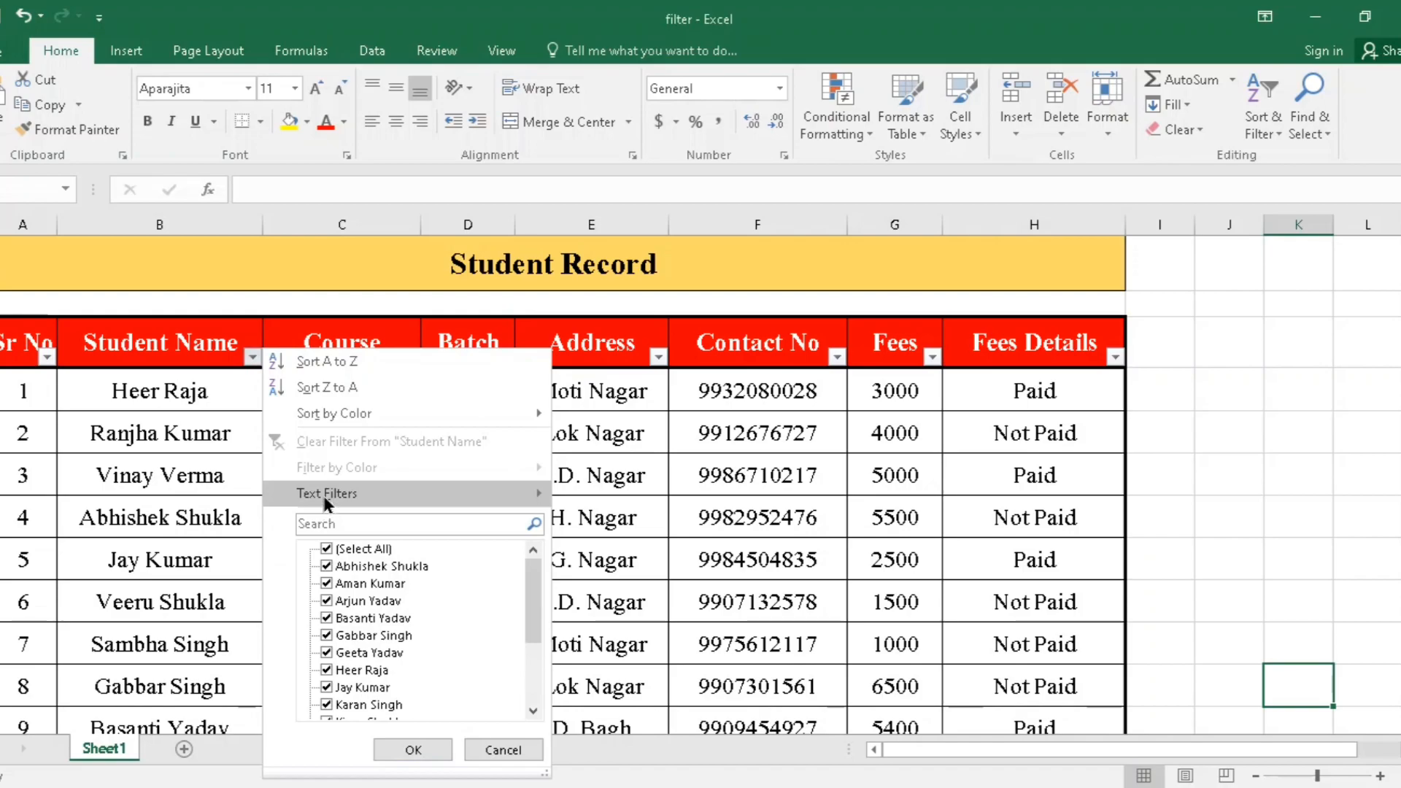
pyautogui.moveTo(321, 492)
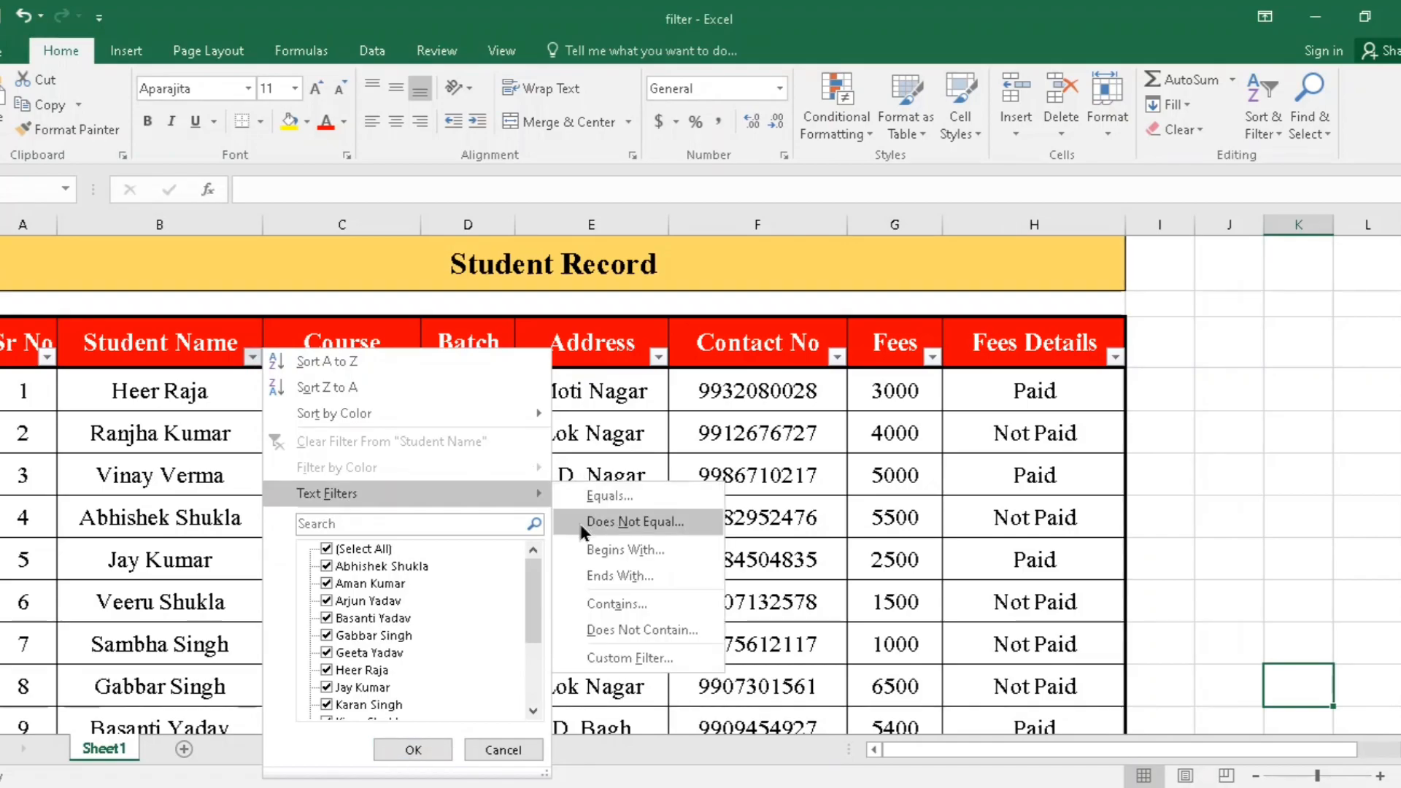
pyautogui.click(664, 523)
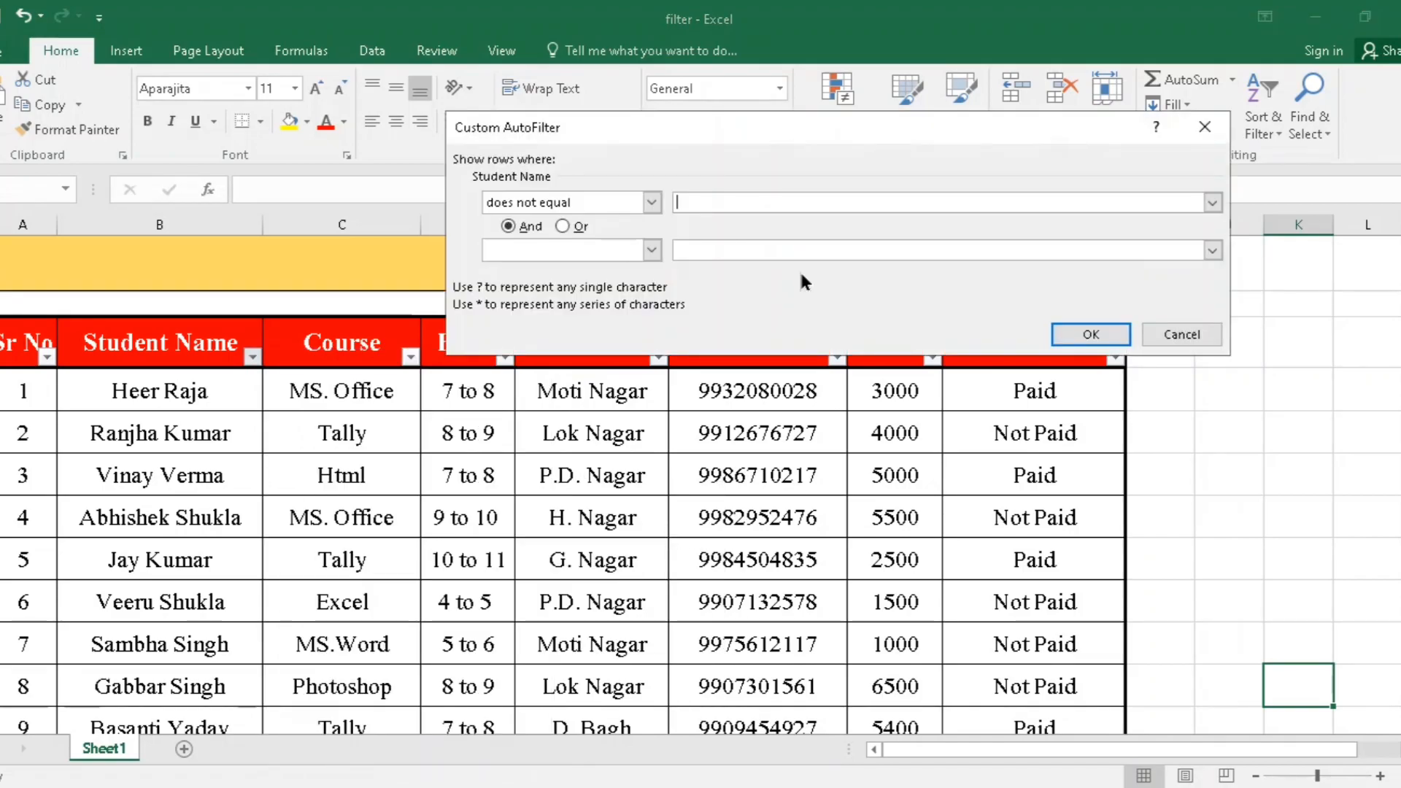
pyautogui.moveTo(738, 140); pyautogui.dragTo(812, 192)
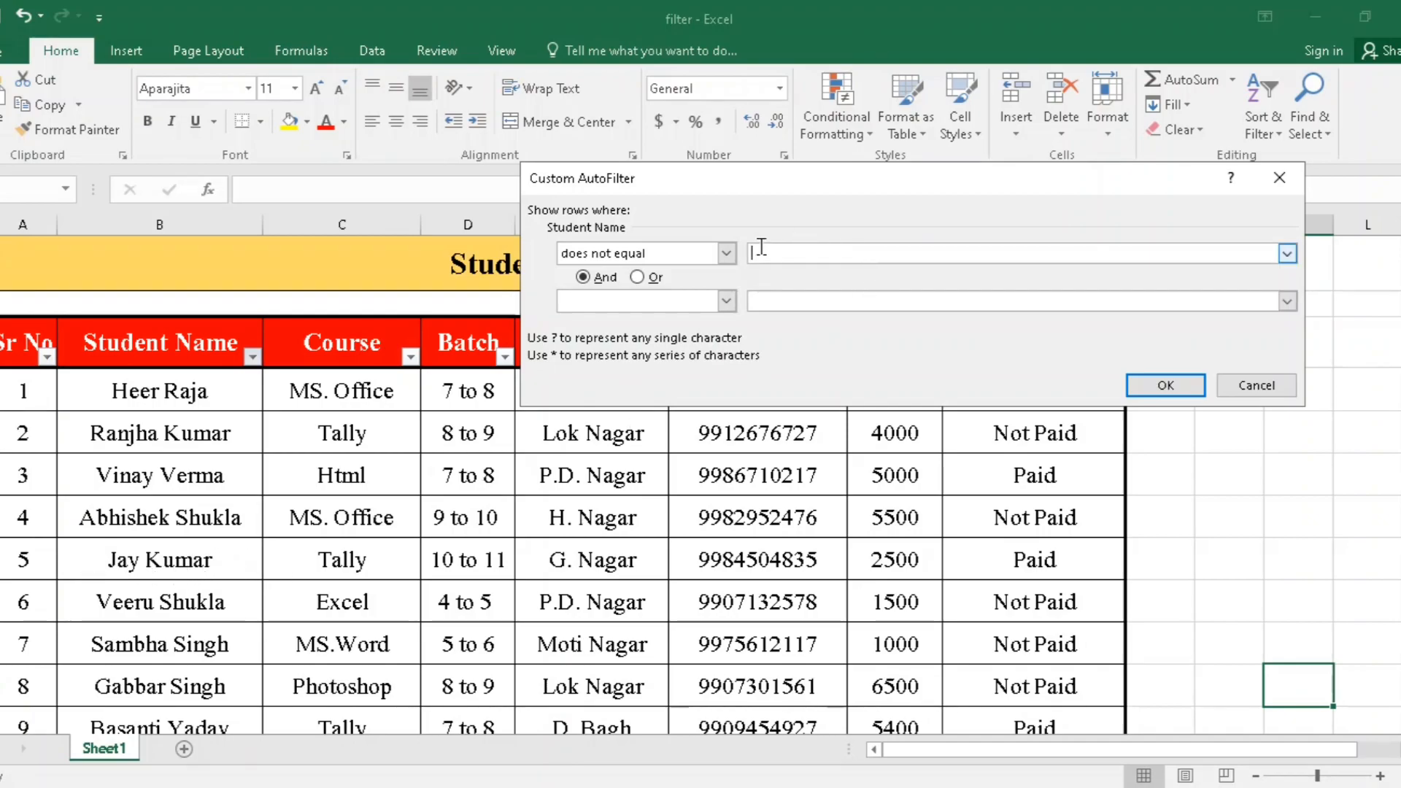
pyautogui.write('Jay Kumar')
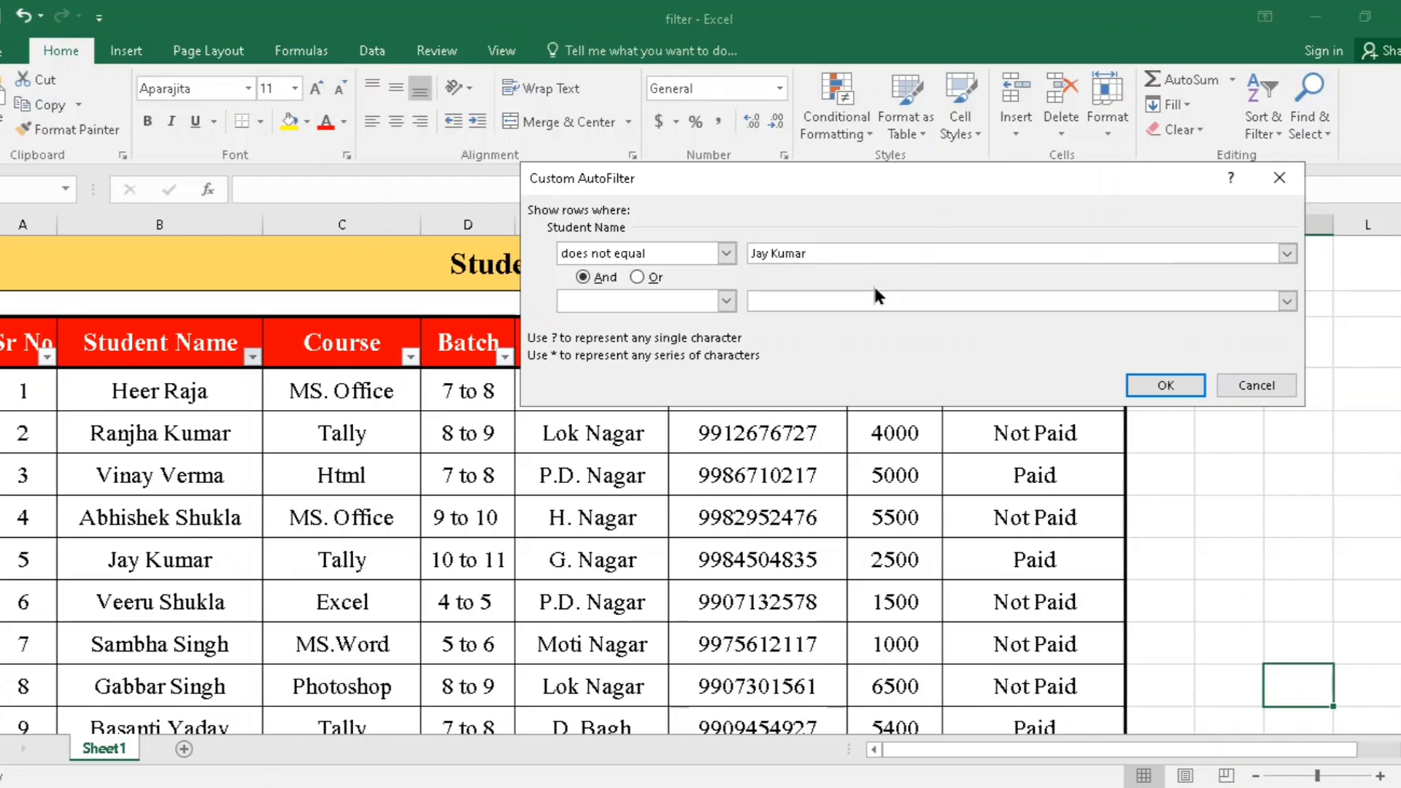
pyautogui.click(1168, 385)
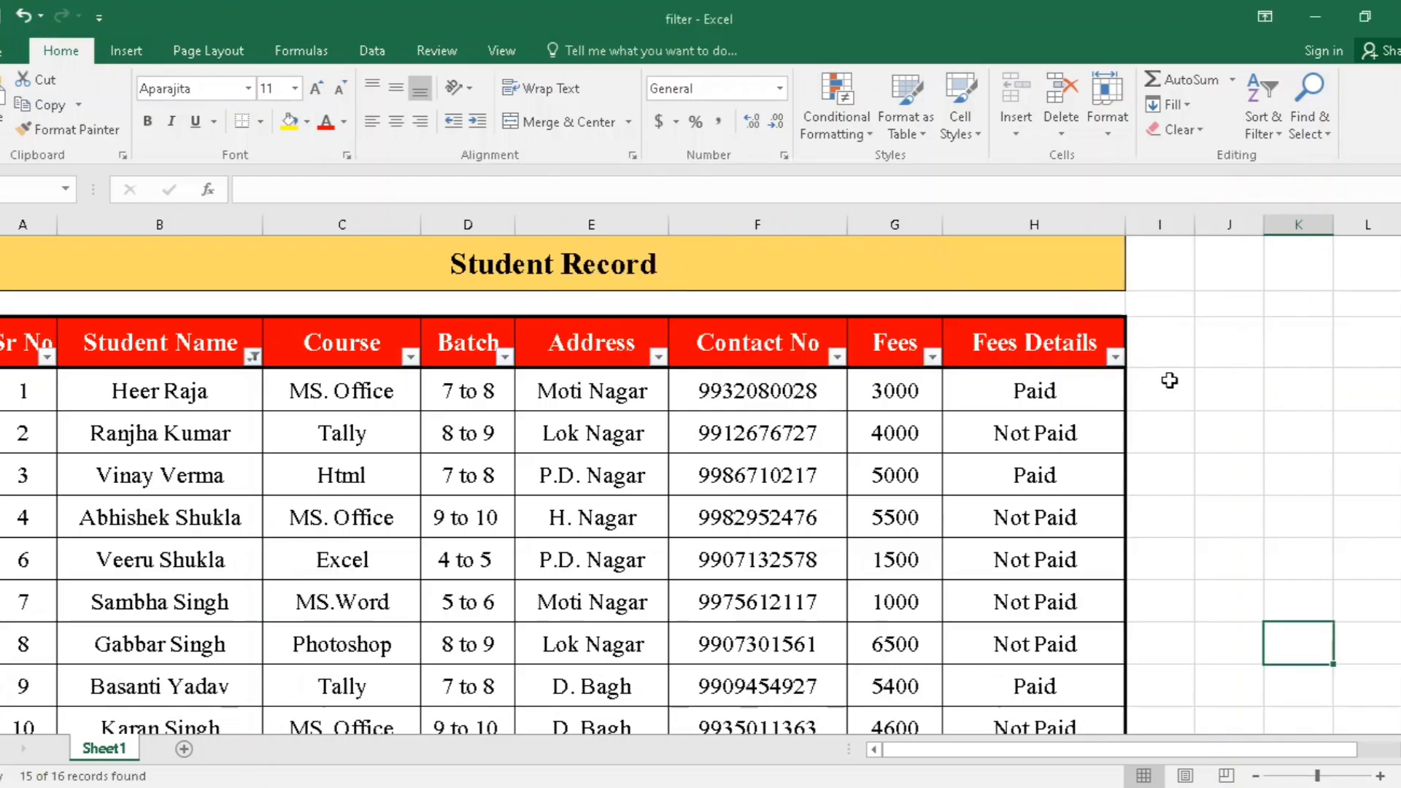
pyautogui.moveTo(1390, 350); pyautogui.dragTo(1391, 369)
pyautogui.moveTo(143, 323); pyautogui.dragTo(179, 716)
pyautogui.moveTo(1394, 503); pyautogui.dragTo(1394, 491)
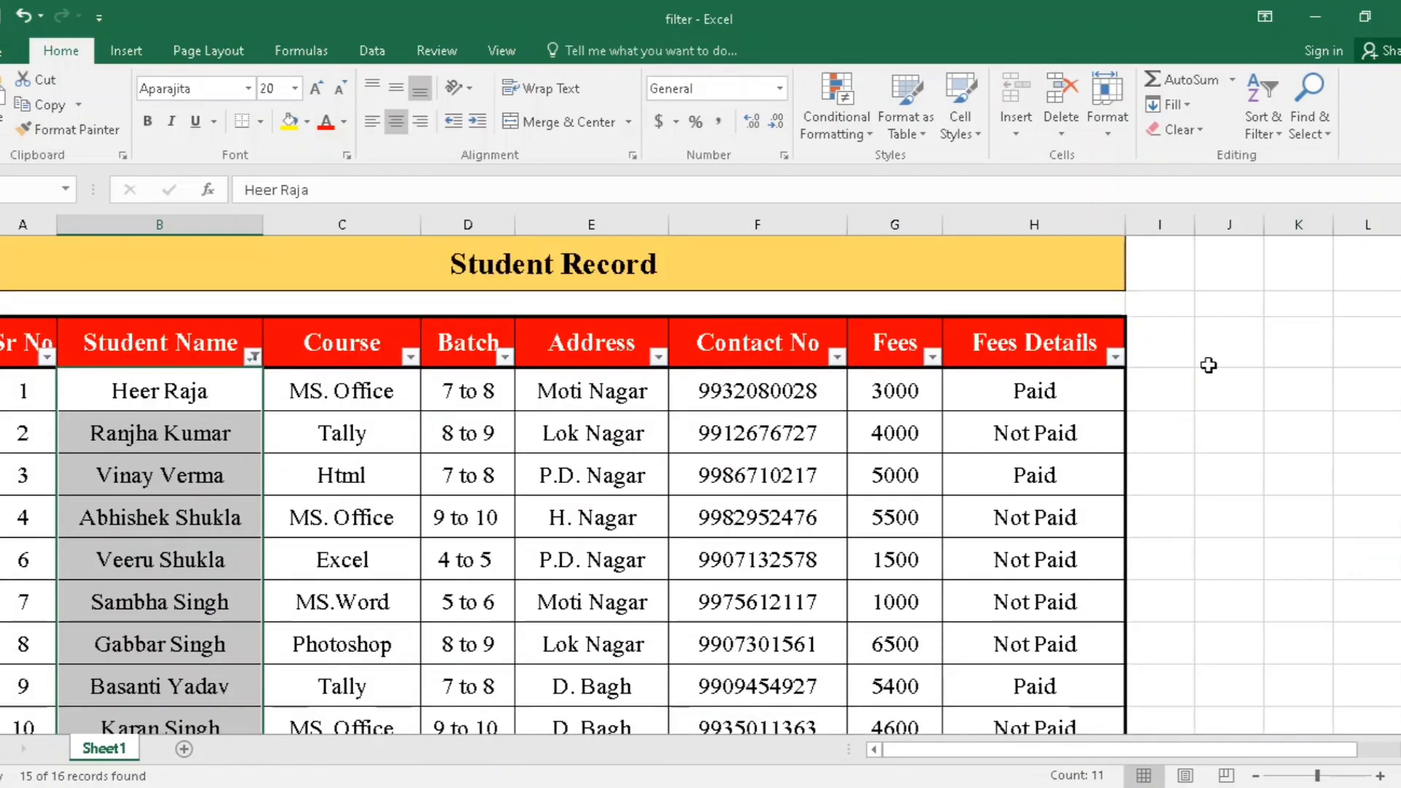
pyautogui.click(305, 505)
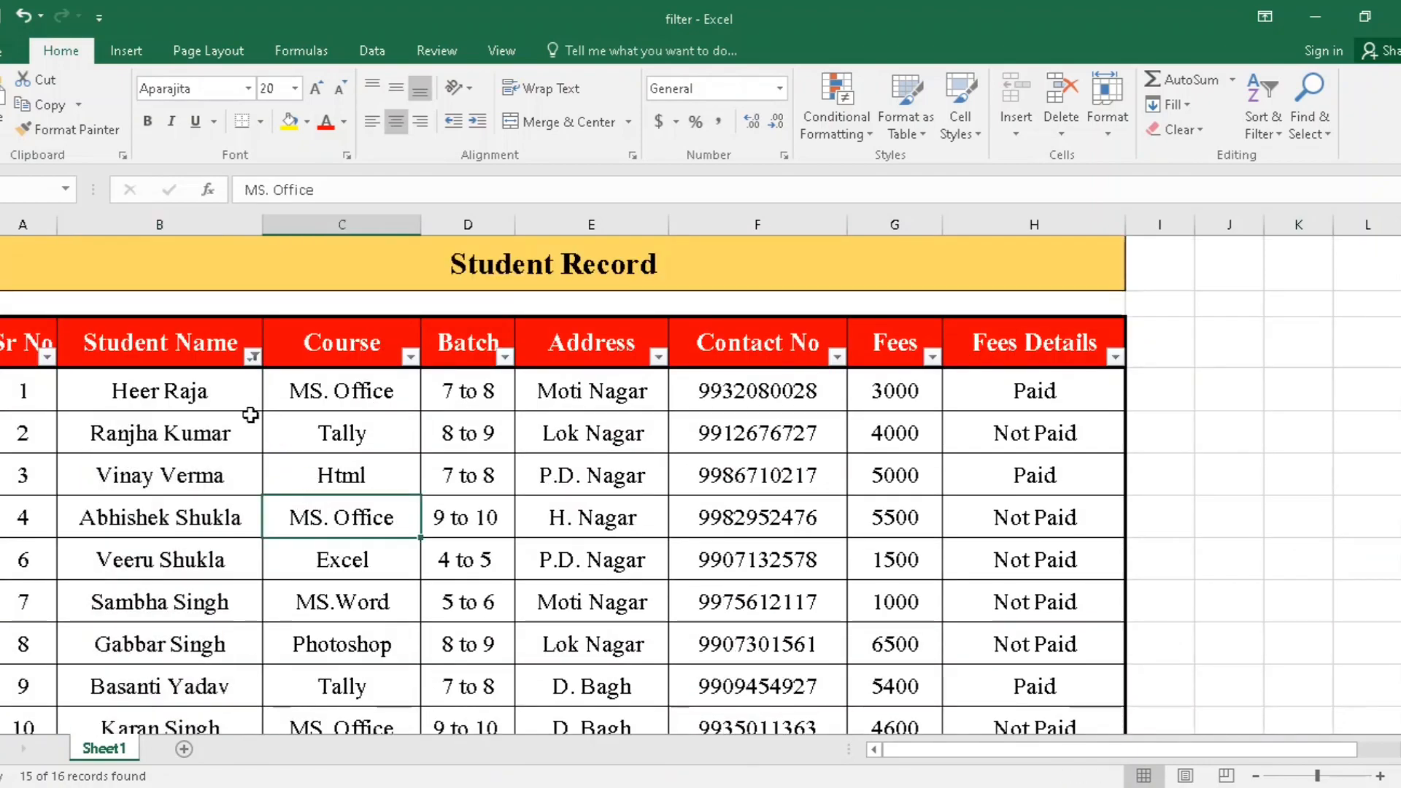
pyautogui.click(255, 365)
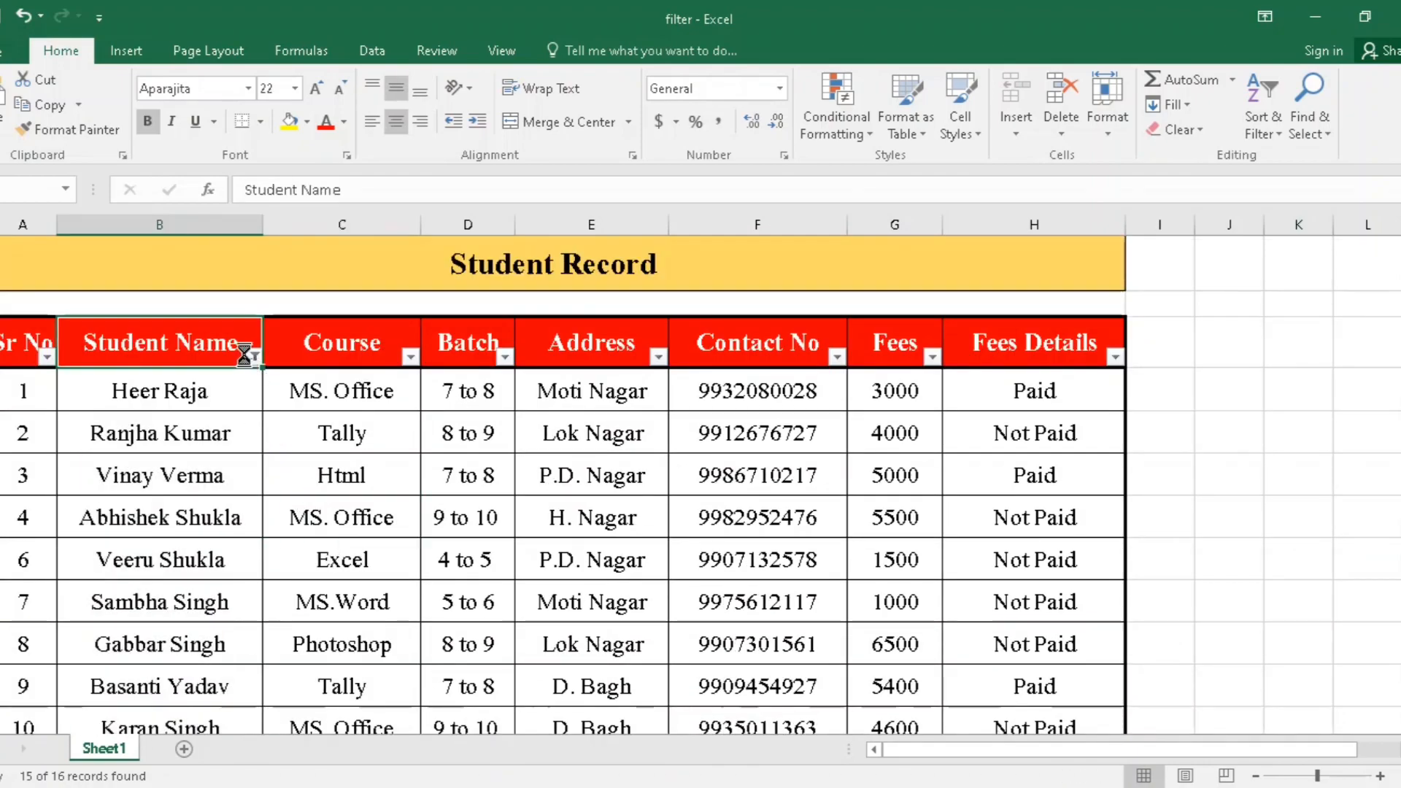
pyautogui.click(254, 359)
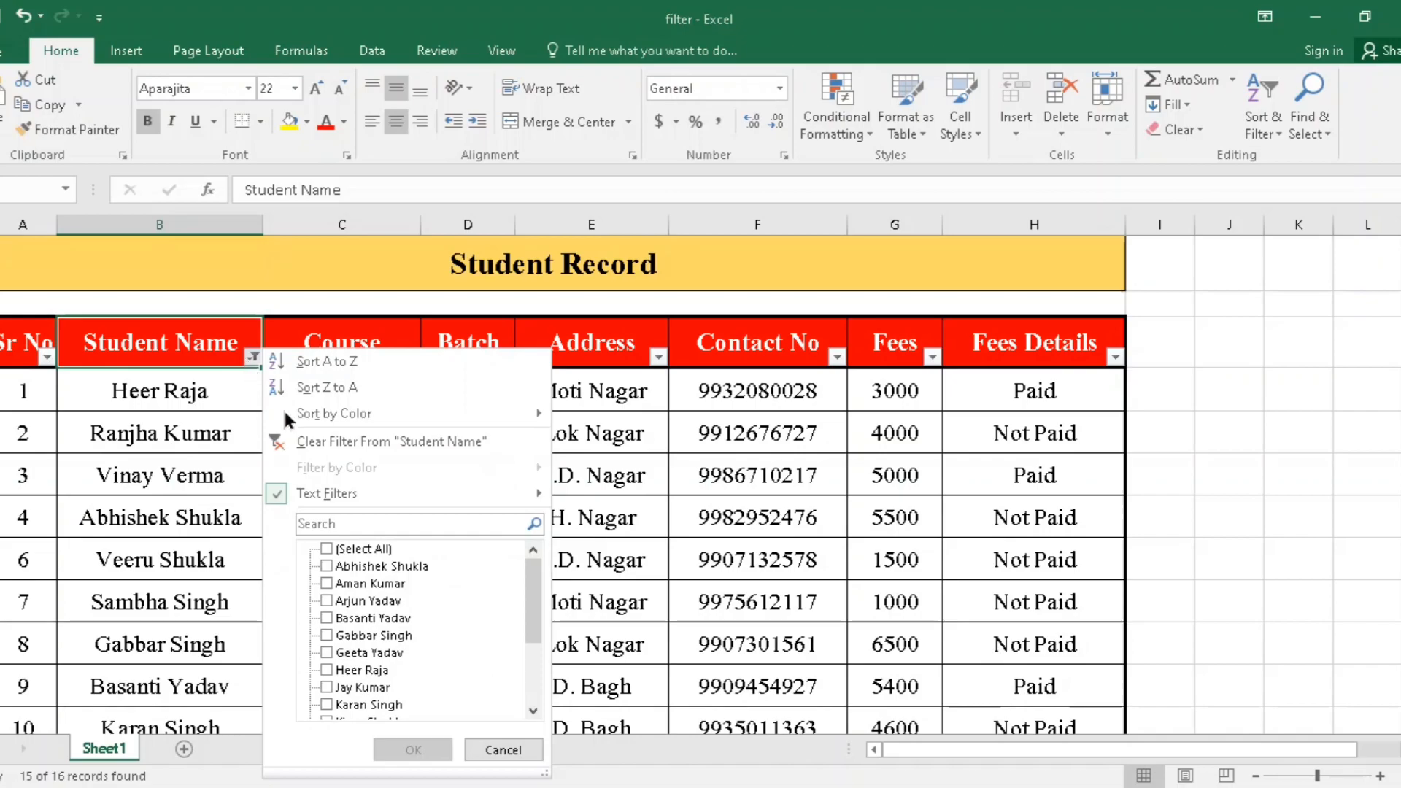
pyautogui.click(335, 443)
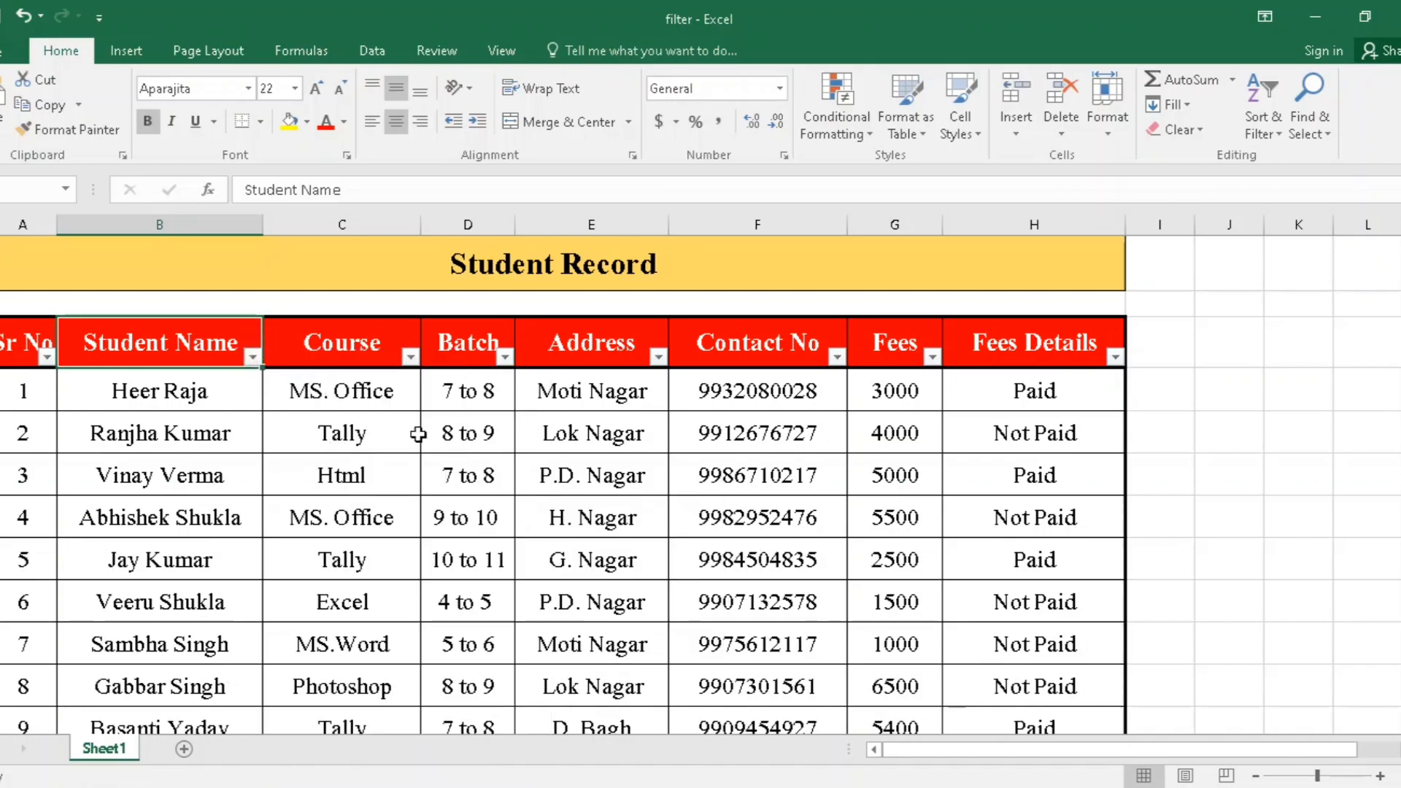
pyautogui.click(412, 358)
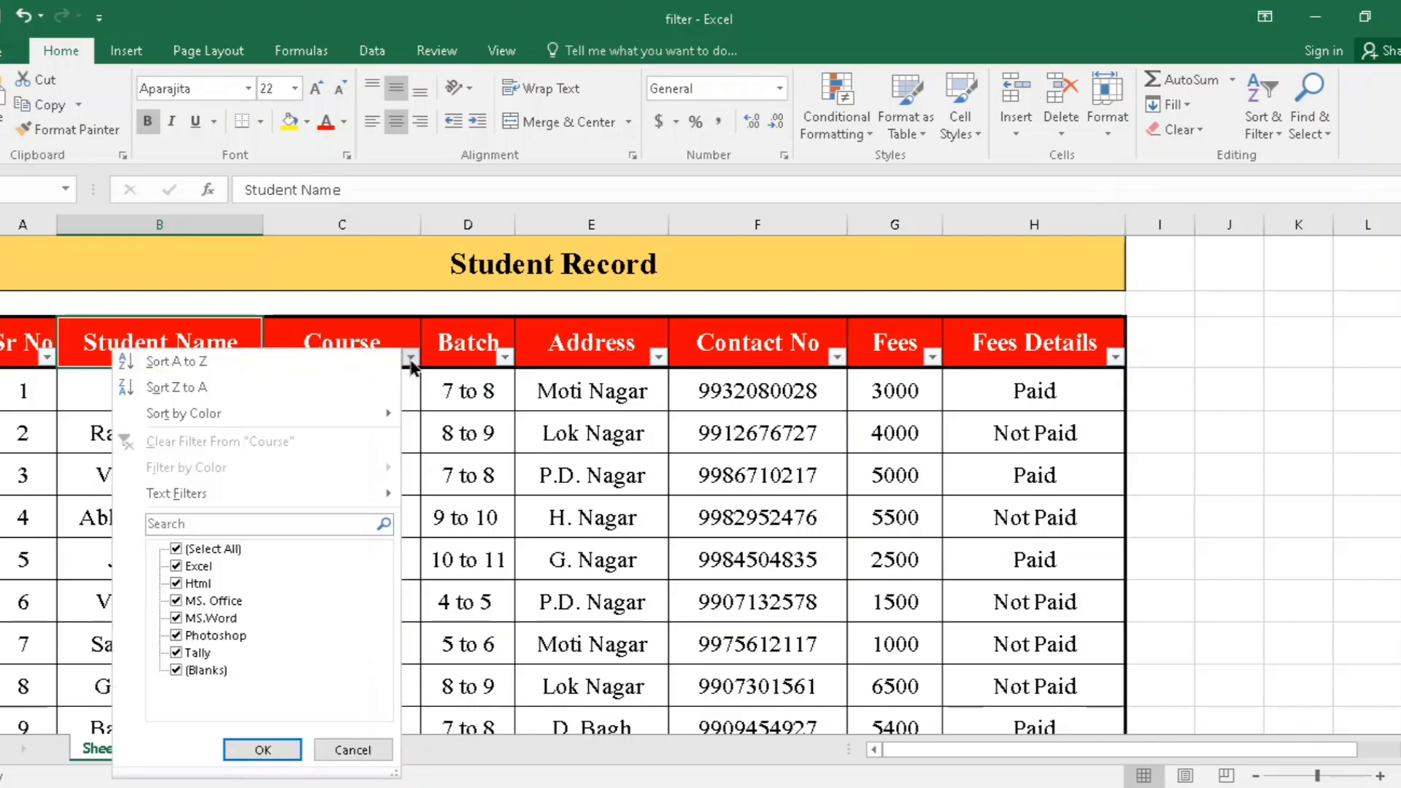
pyautogui.moveTo(228, 483)
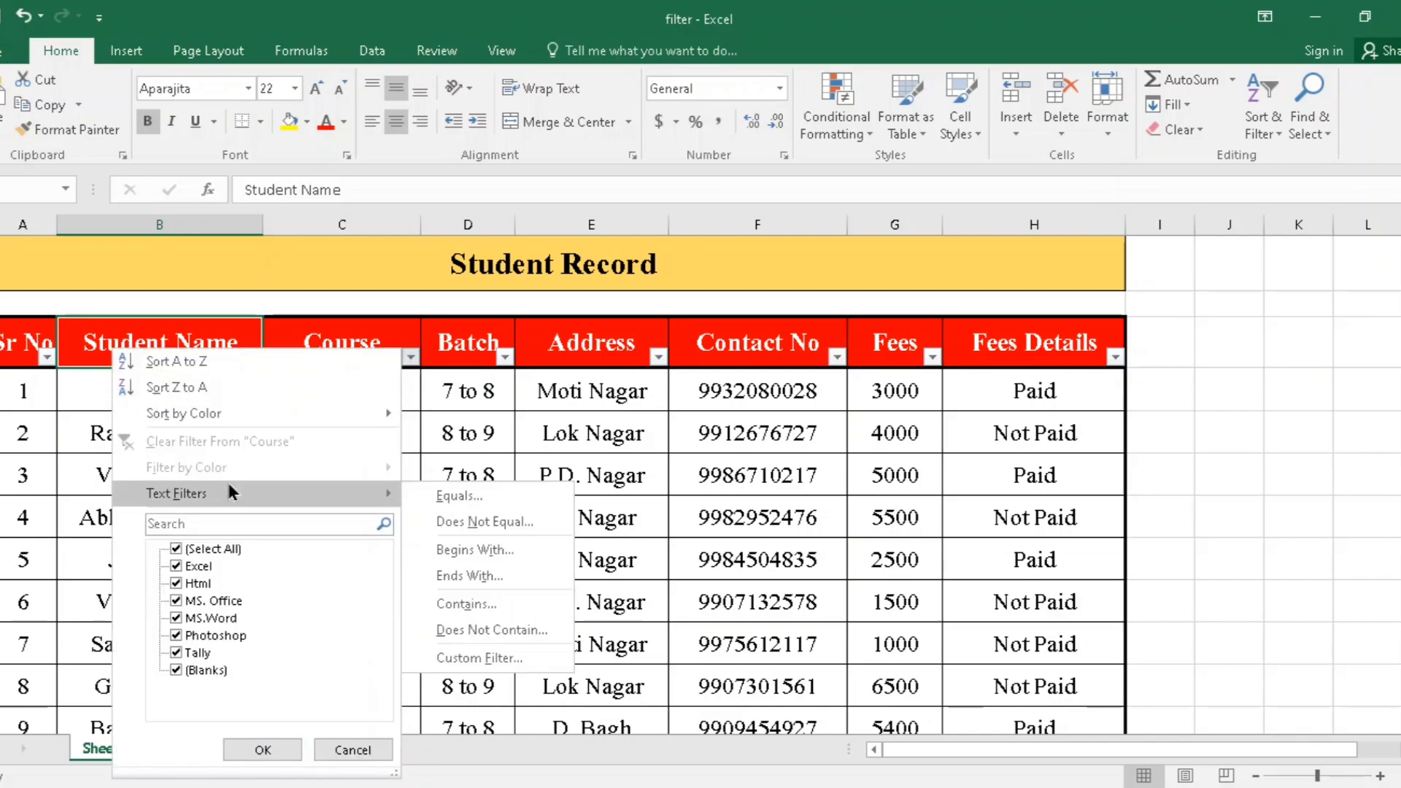
pyautogui.click(460, 523)
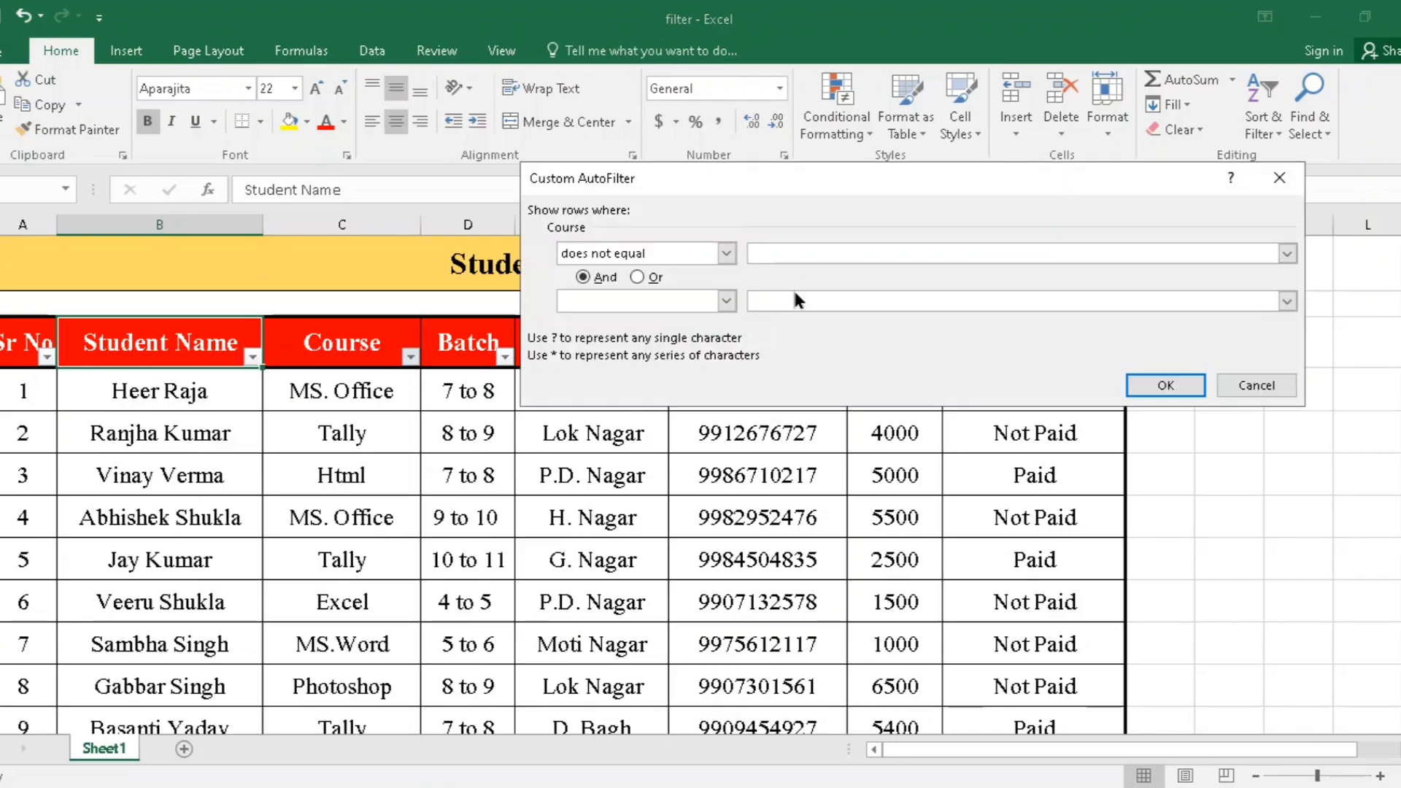
pyautogui.write('Tally')
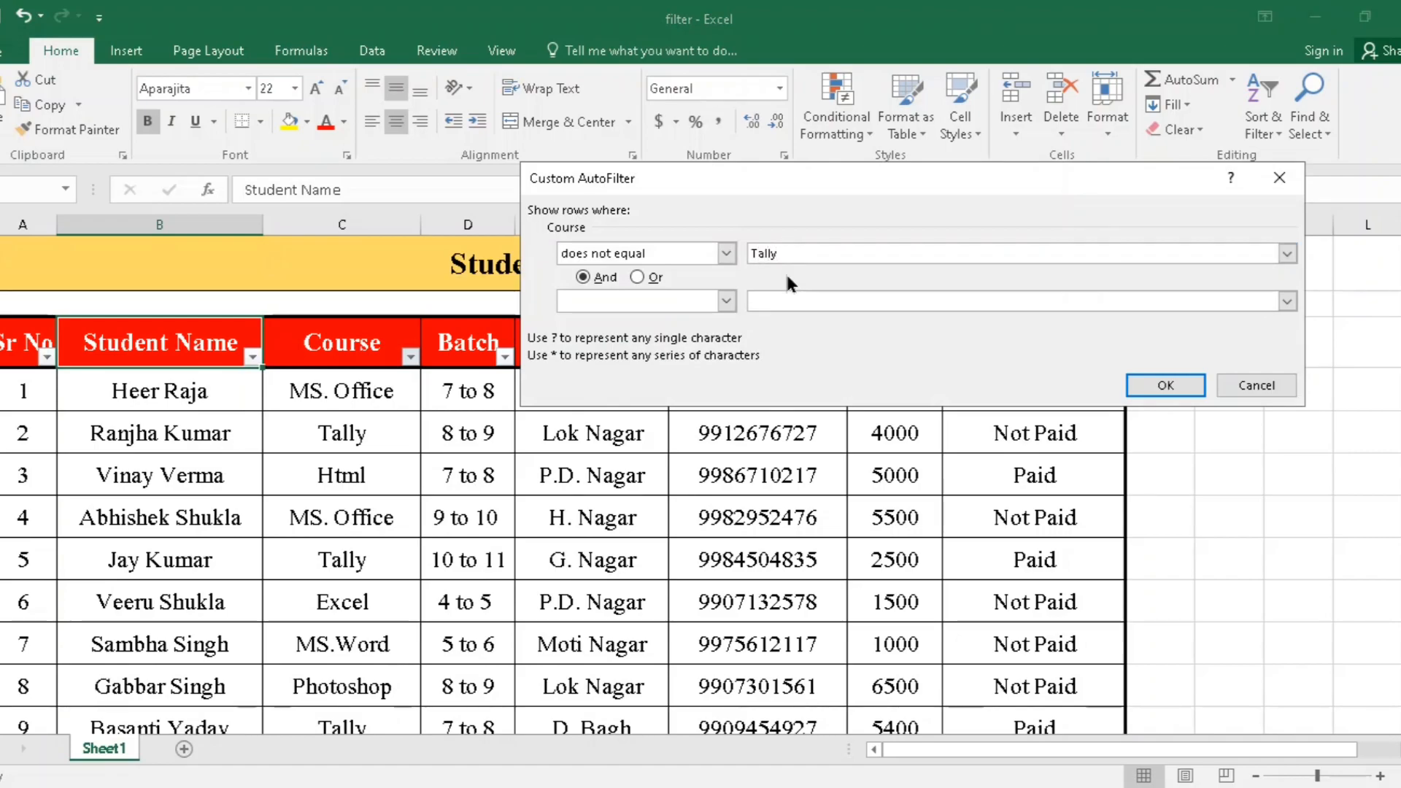
pyautogui.click(1166, 386)
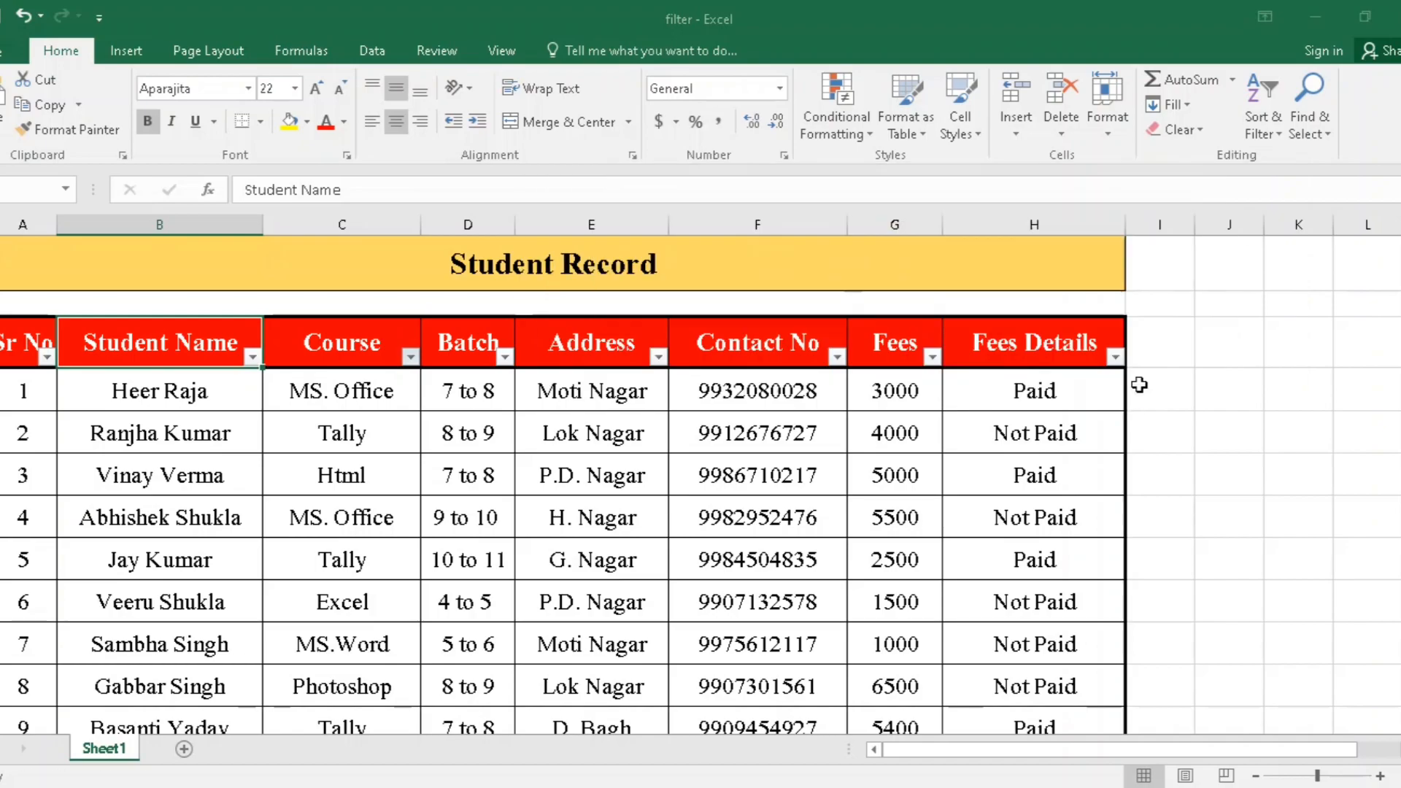
pyautogui.moveTo(1400, 276)
pyautogui.mouseDown()
pyautogui.moveTo(1400, 321)
pyautogui.moveTo(1400, 286)
pyautogui.mouseUp()
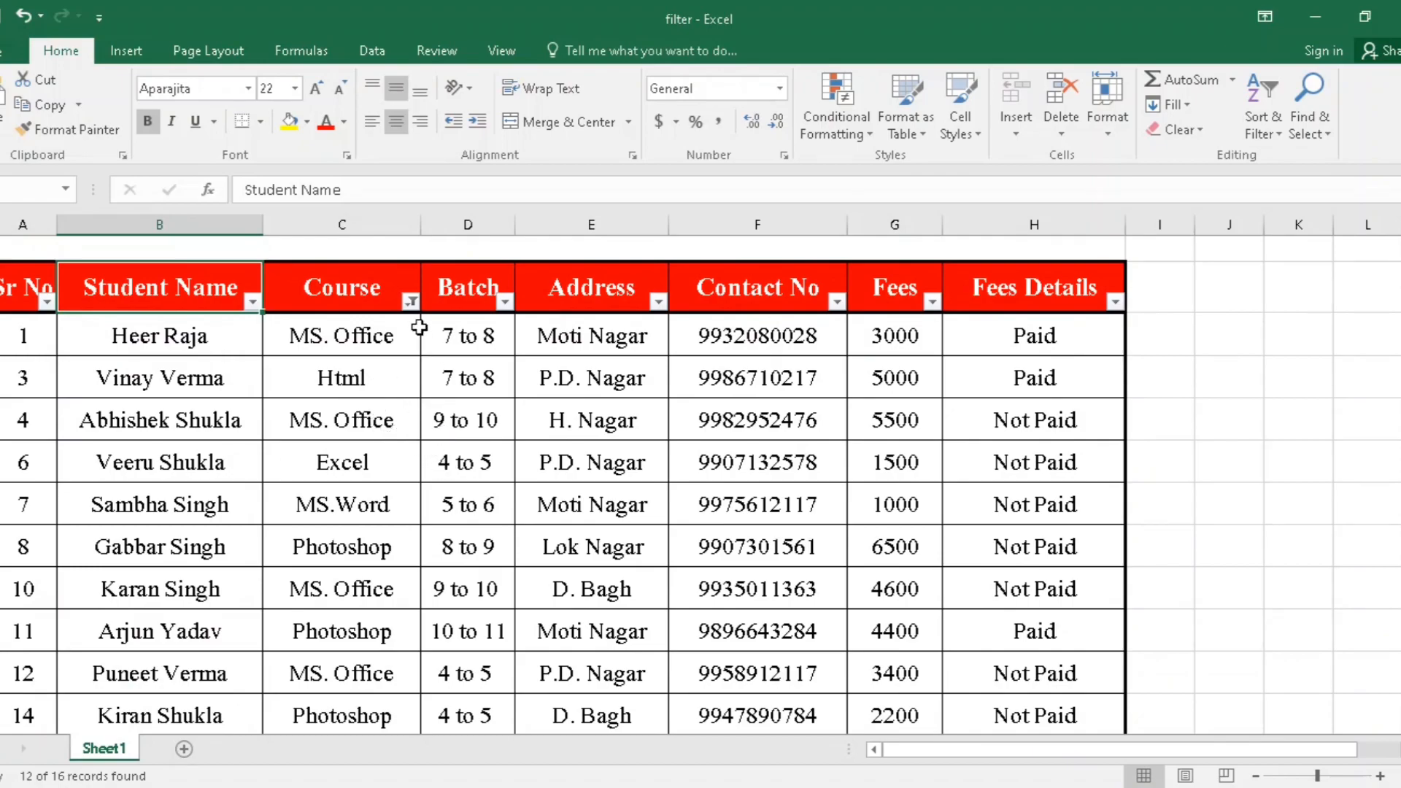
pyautogui.click(412, 301)
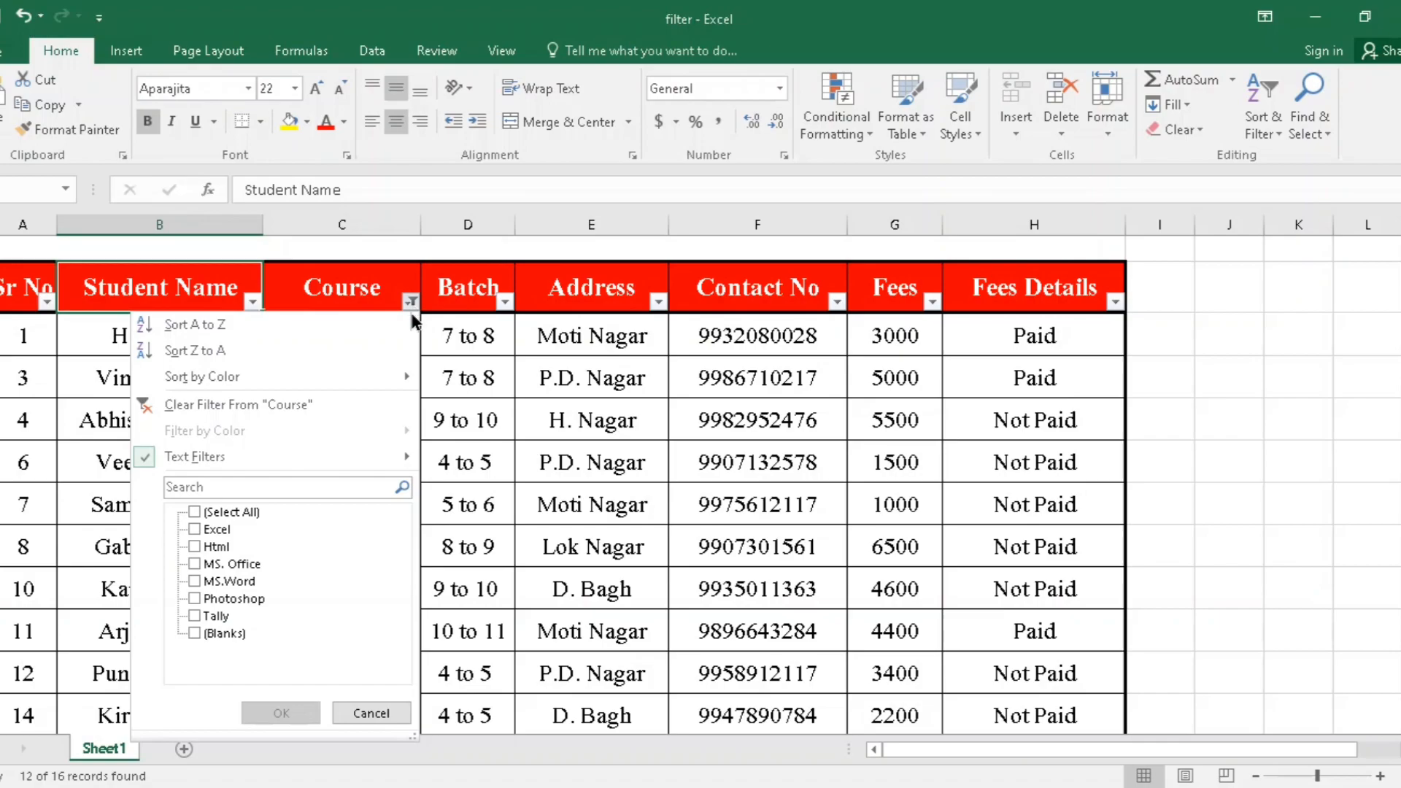
pyautogui.click(208, 407)
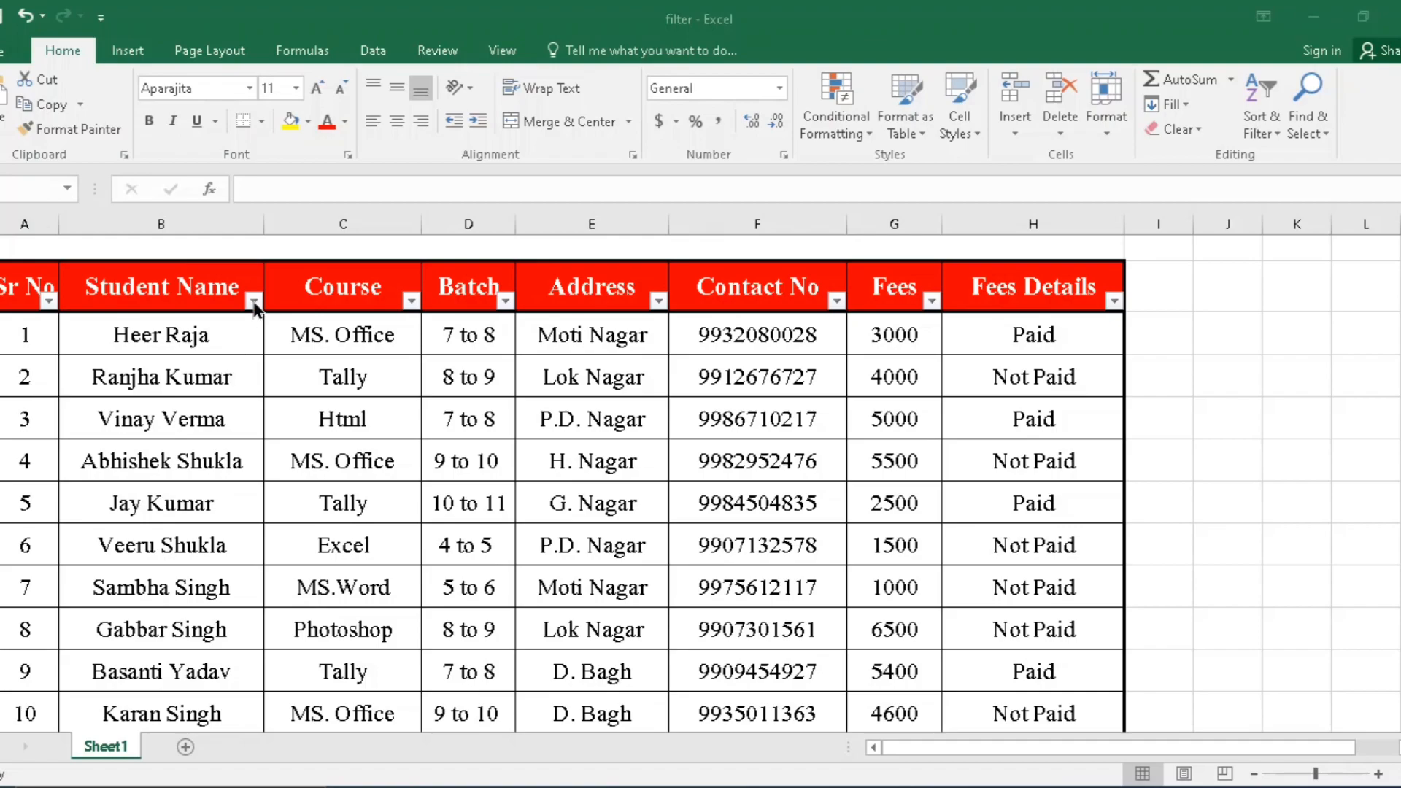
pyautogui.click(254, 301)
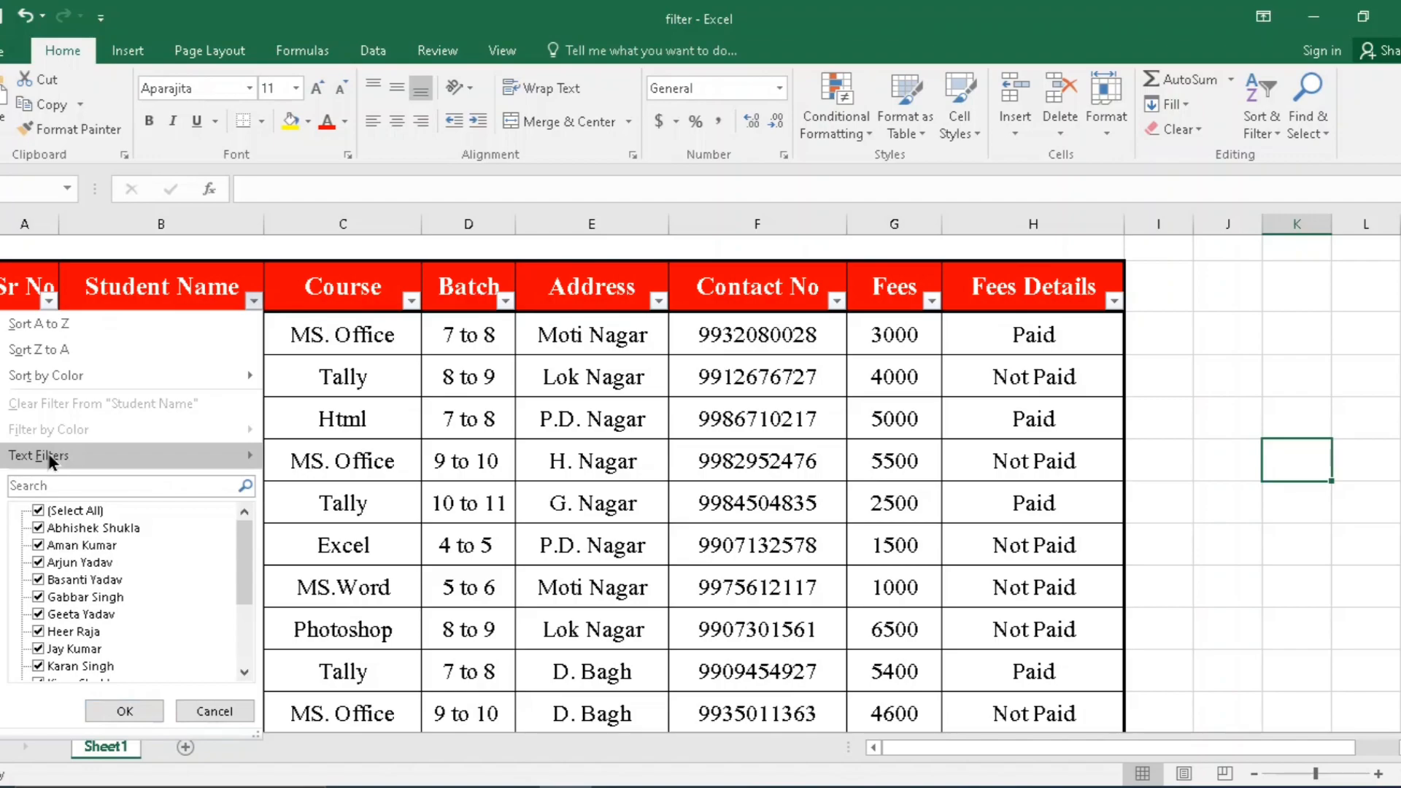
pyautogui.moveTo(49, 459)
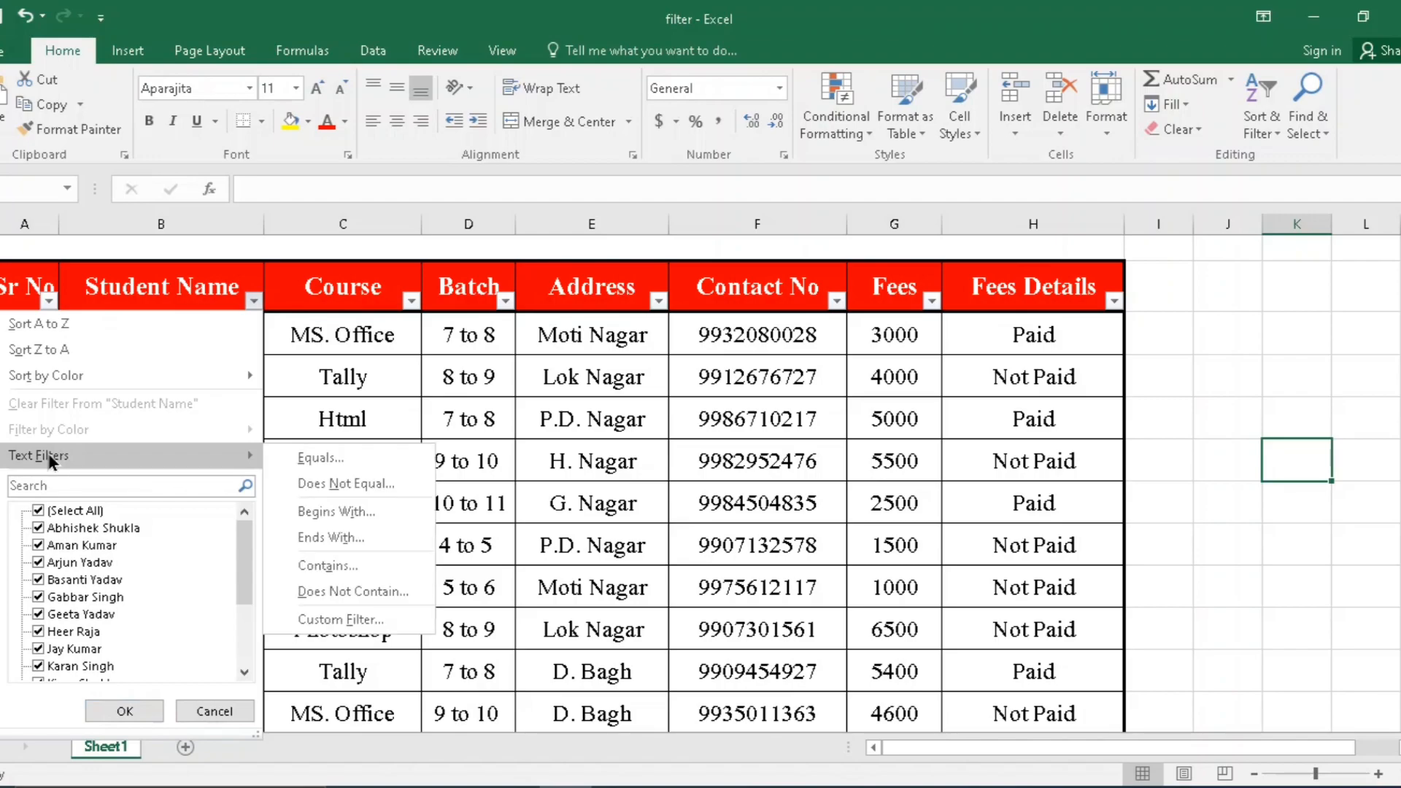
pyautogui.click(375, 511)
pyautogui.moveTo(794, 258); pyautogui.dragTo(856, 291)
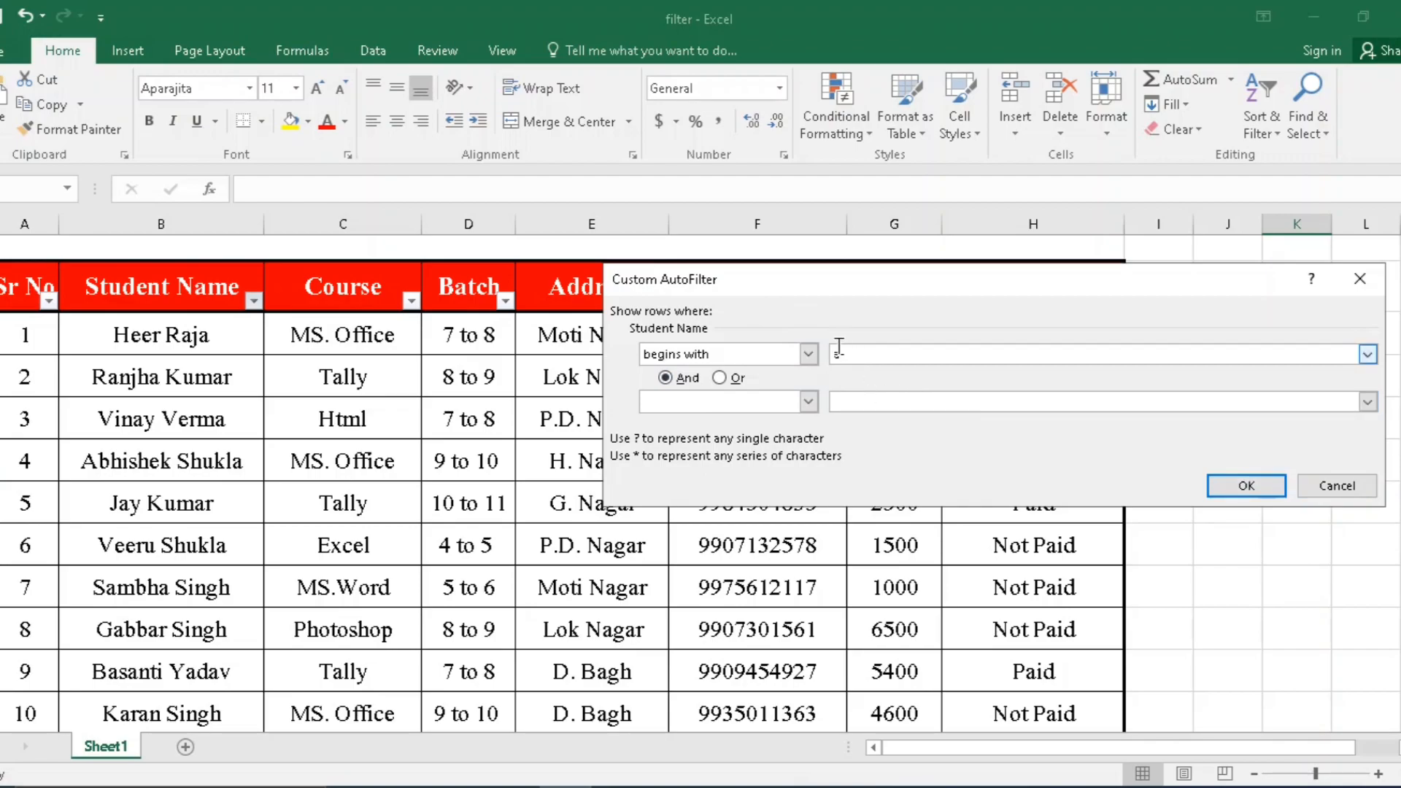
pyautogui.click(1251, 485)
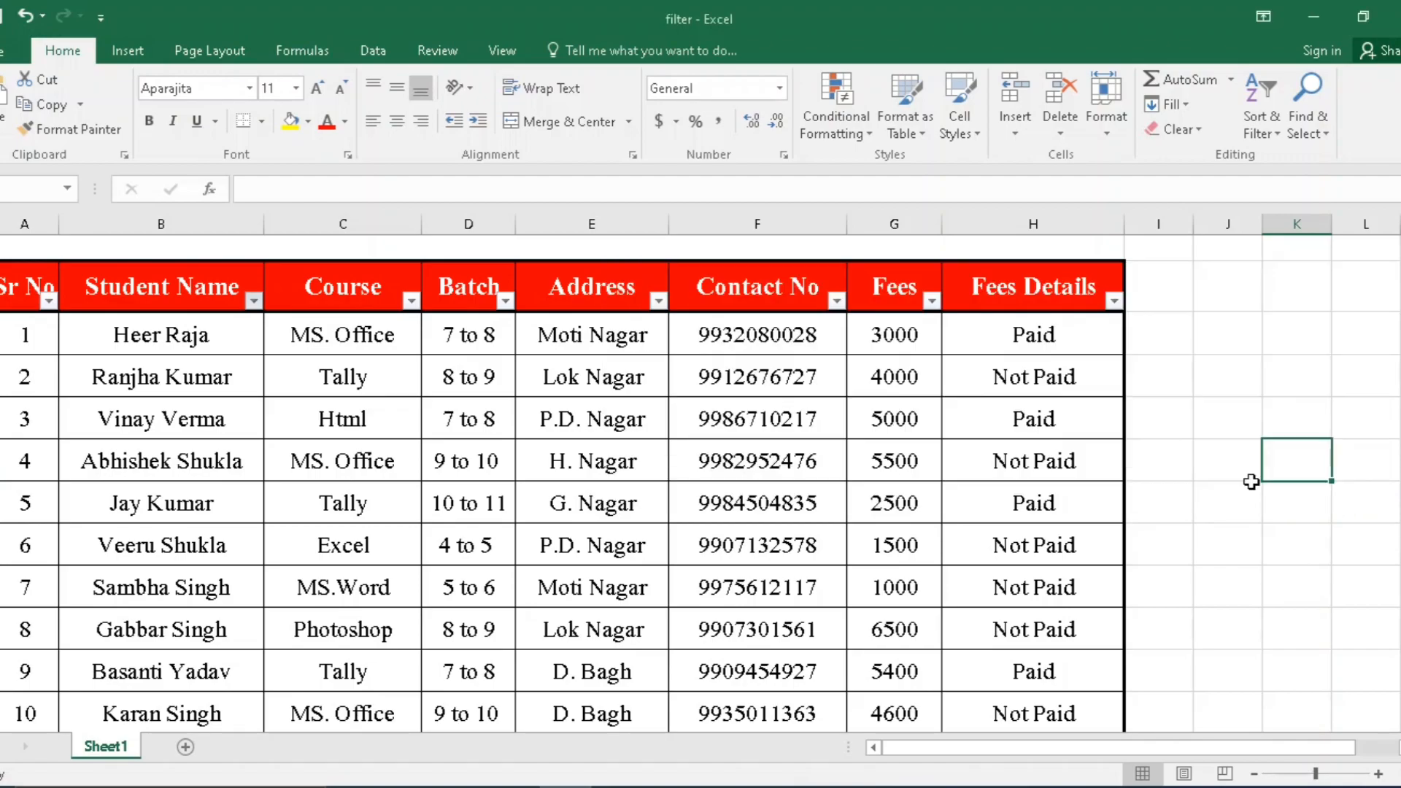
pyautogui.moveTo(51, 340); pyautogui.dragTo(1027, 427)
pyautogui.click(140, 340)
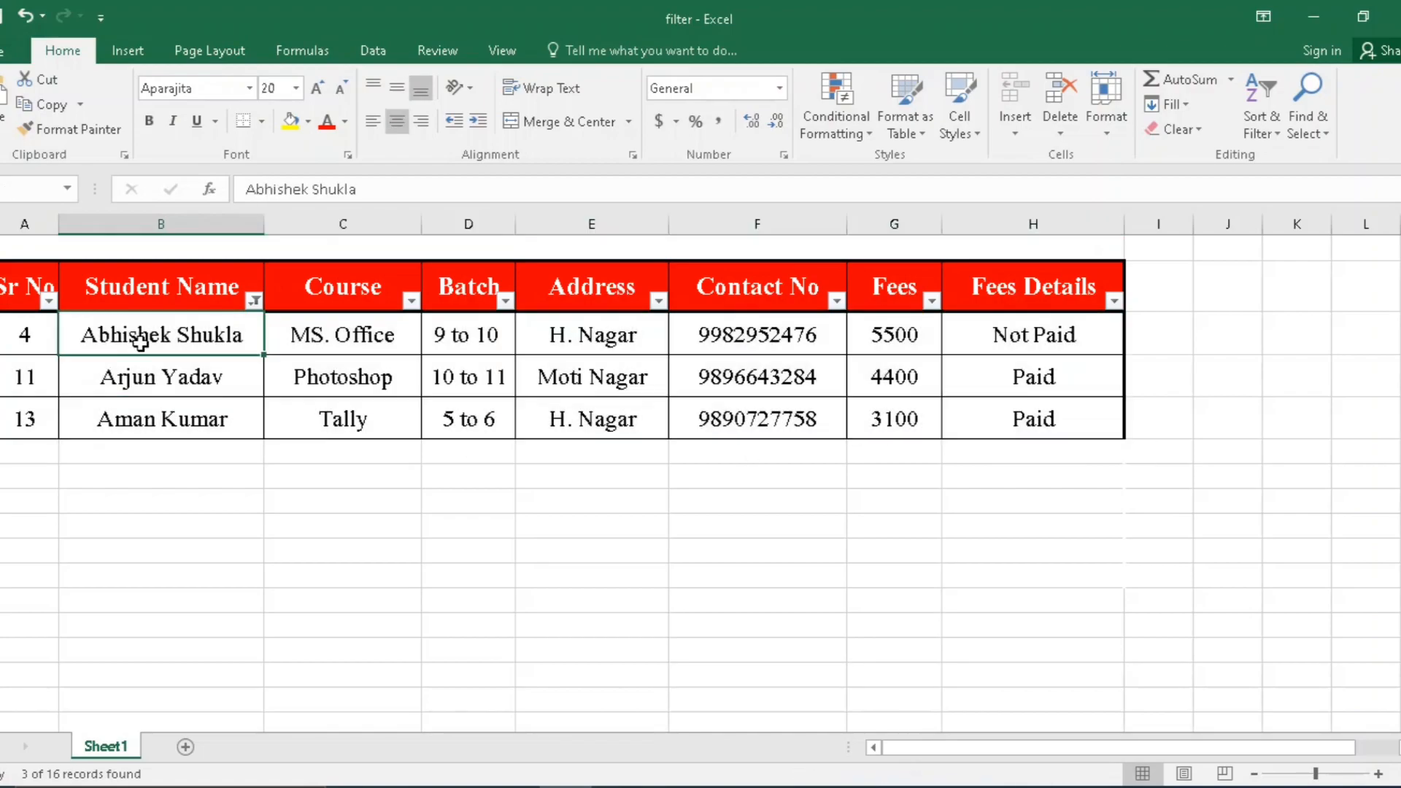
pyautogui.click(253, 300)
pyautogui.click(146, 400)
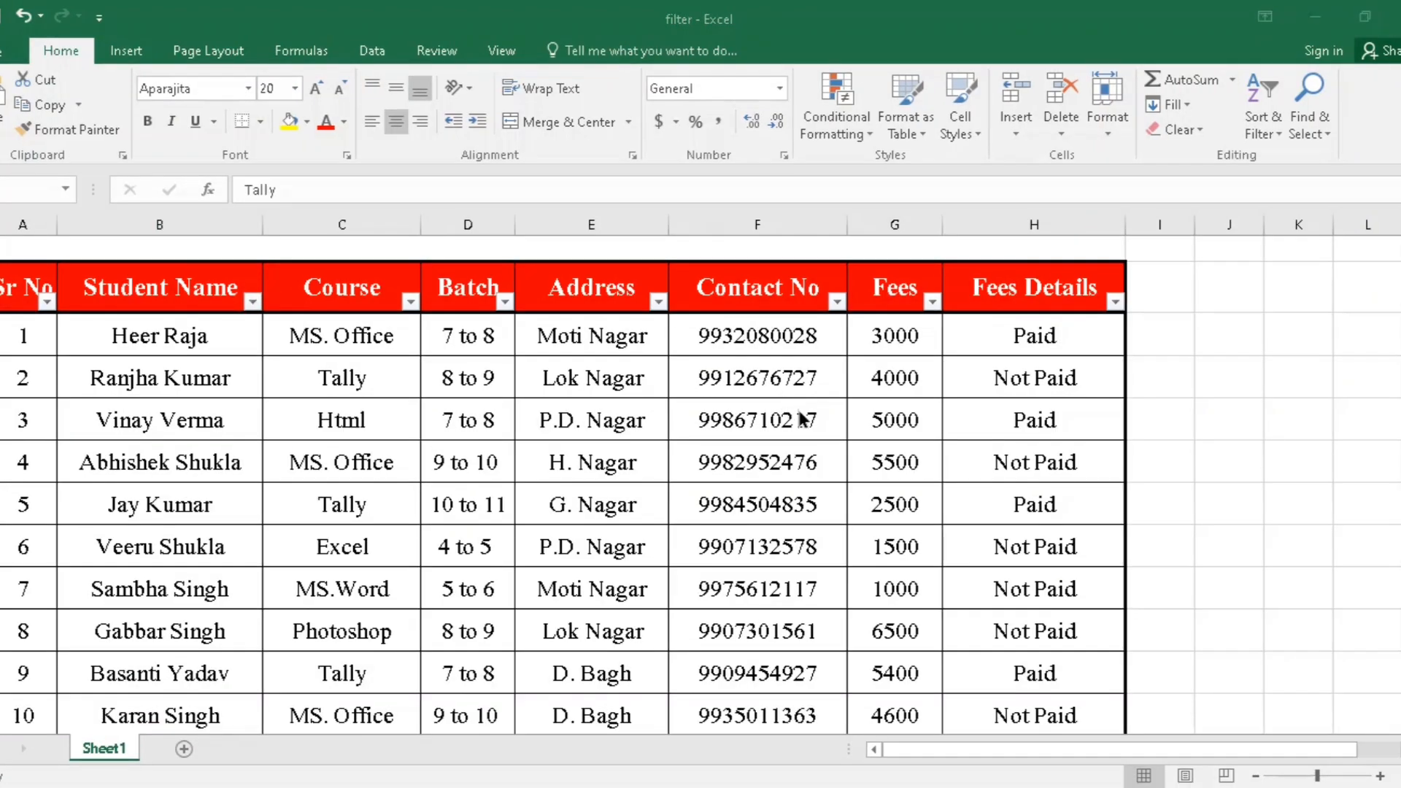
pyautogui.click(658, 301)
pyautogui.moveTo(461, 467)
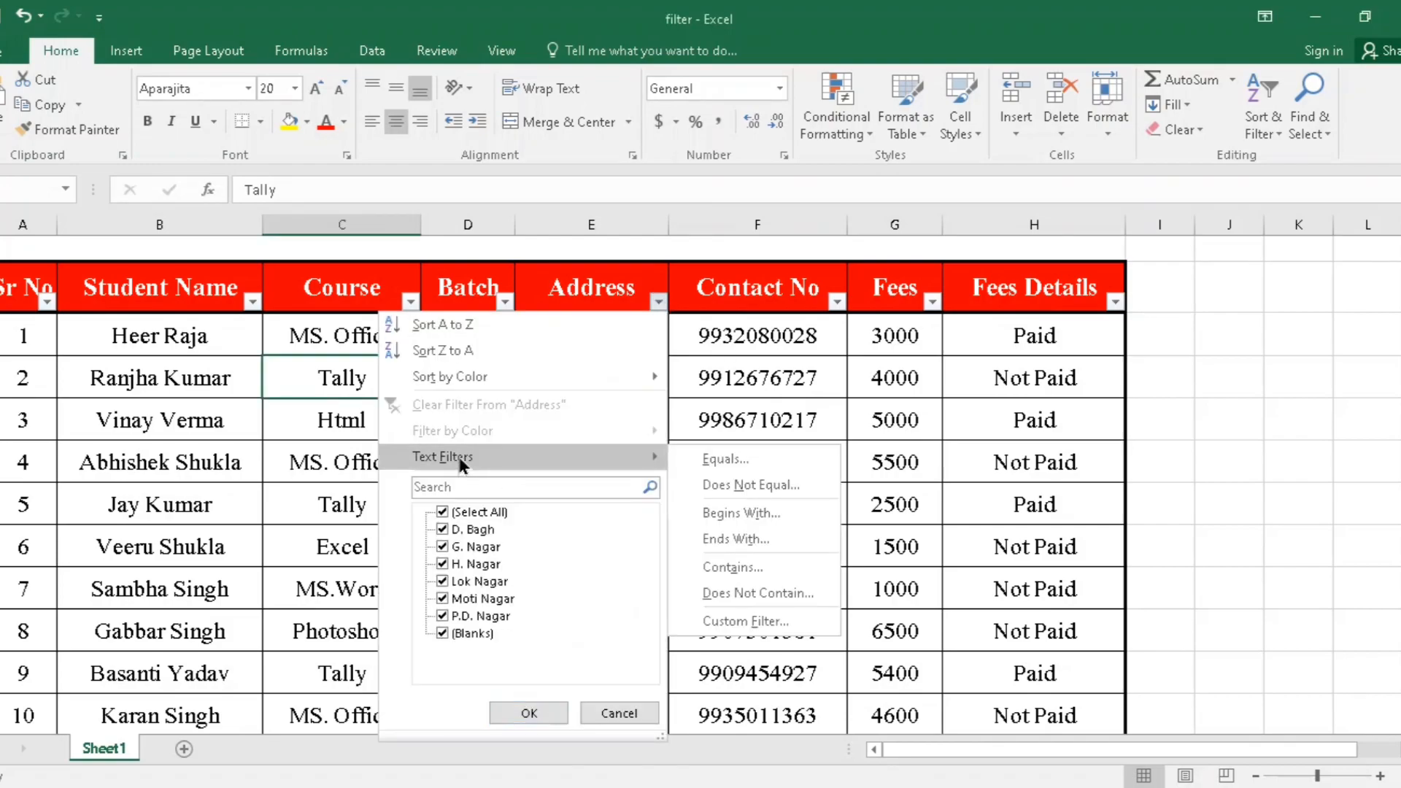
pyautogui.click(728, 505)
pyautogui.moveTo(886, 213); pyautogui.dragTo(943, 85)
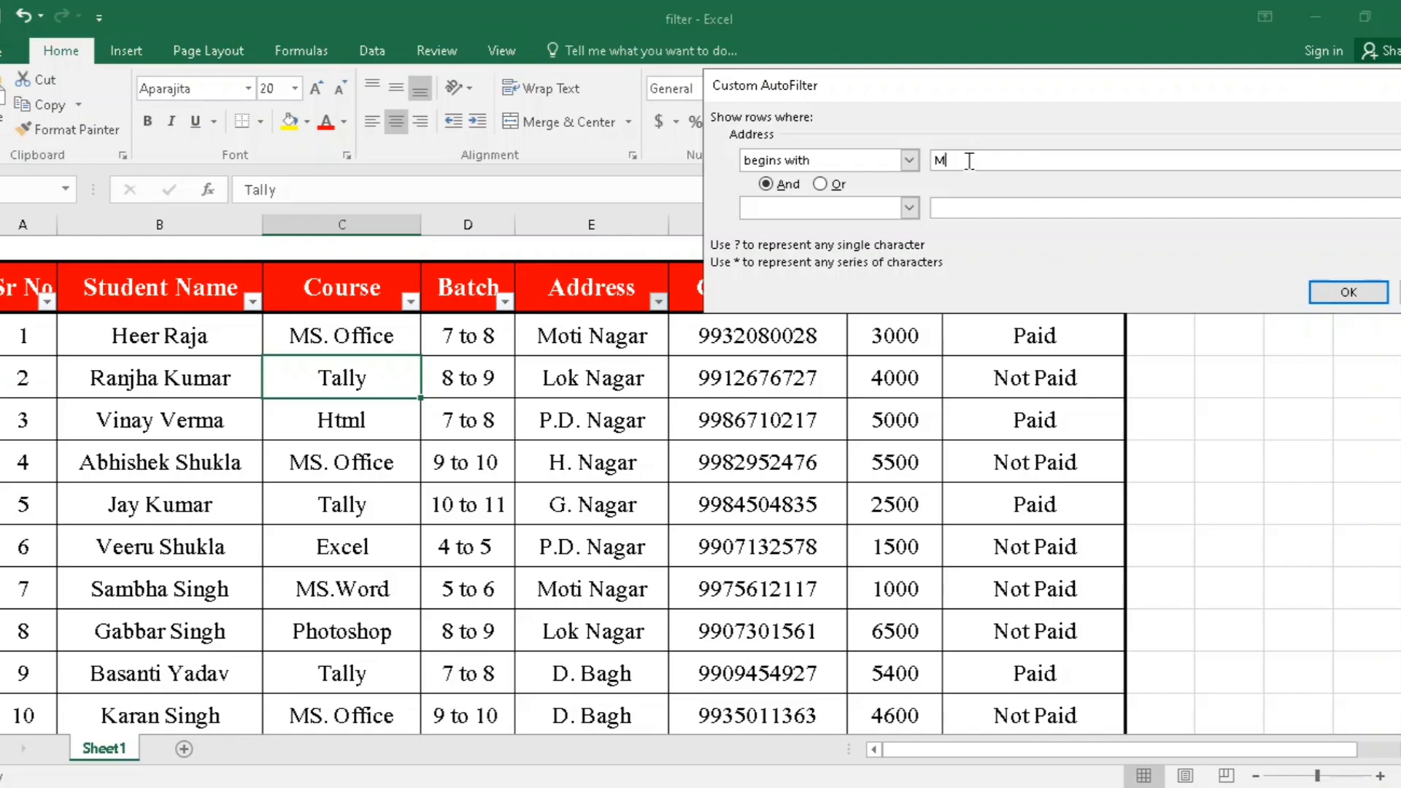
pyautogui.click(1343, 291)
pyautogui.moveTo(139, 342); pyautogui.dragTo(642, 416)
pyautogui.moveTo(575, 332); pyautogui.dragTo(582, 463)
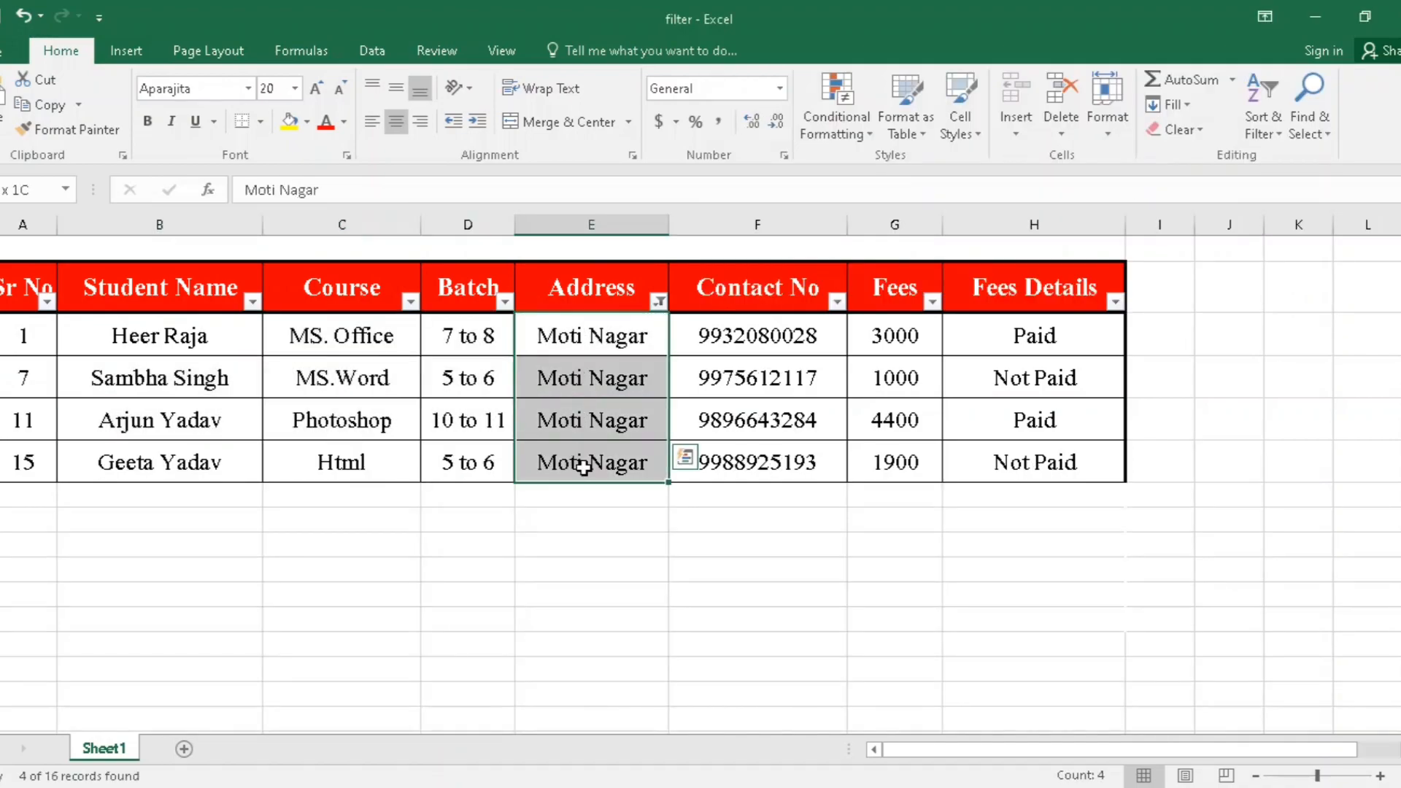
pyautogui.click(658, 302)
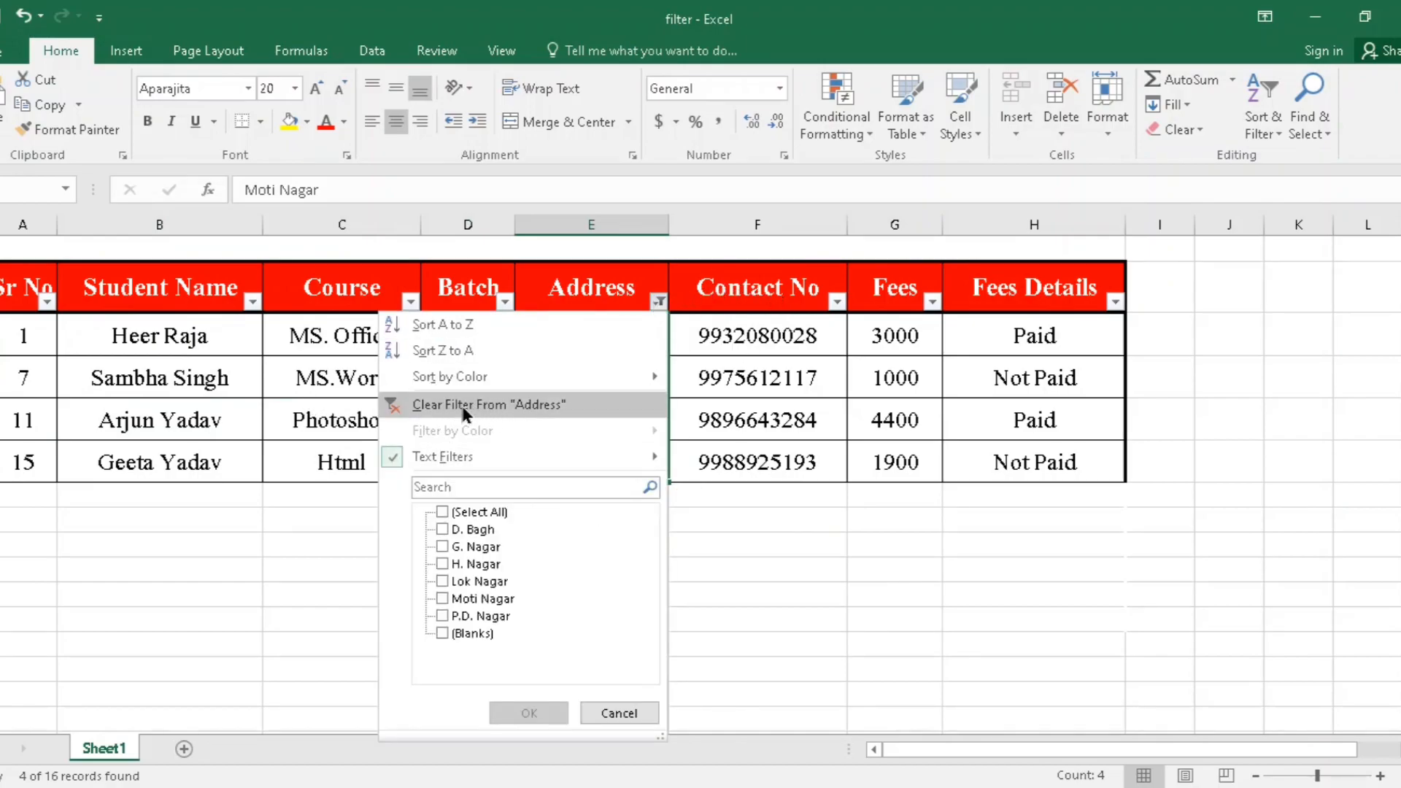
pyautogui.click(522, 406)
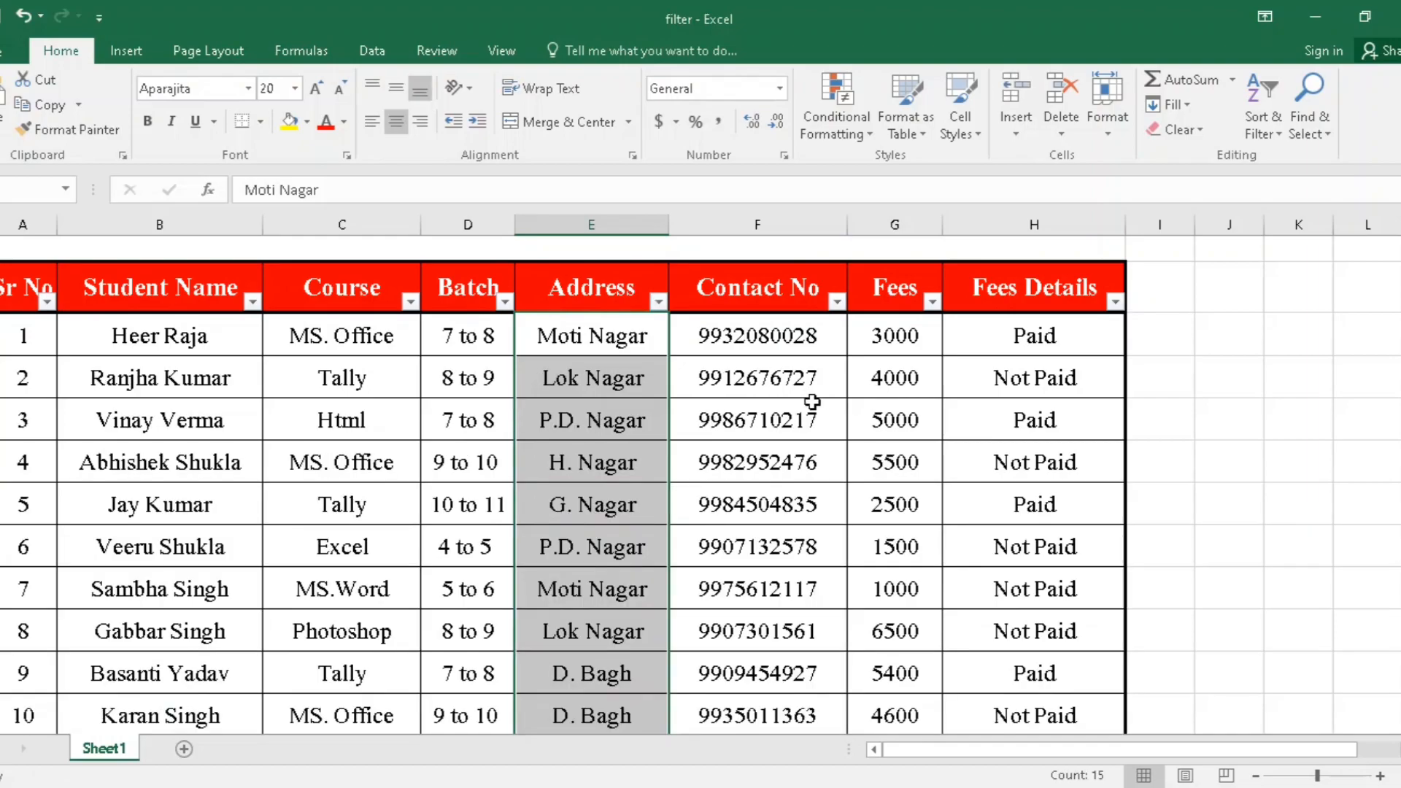
pyautogui.scroll(1, 541, 408)
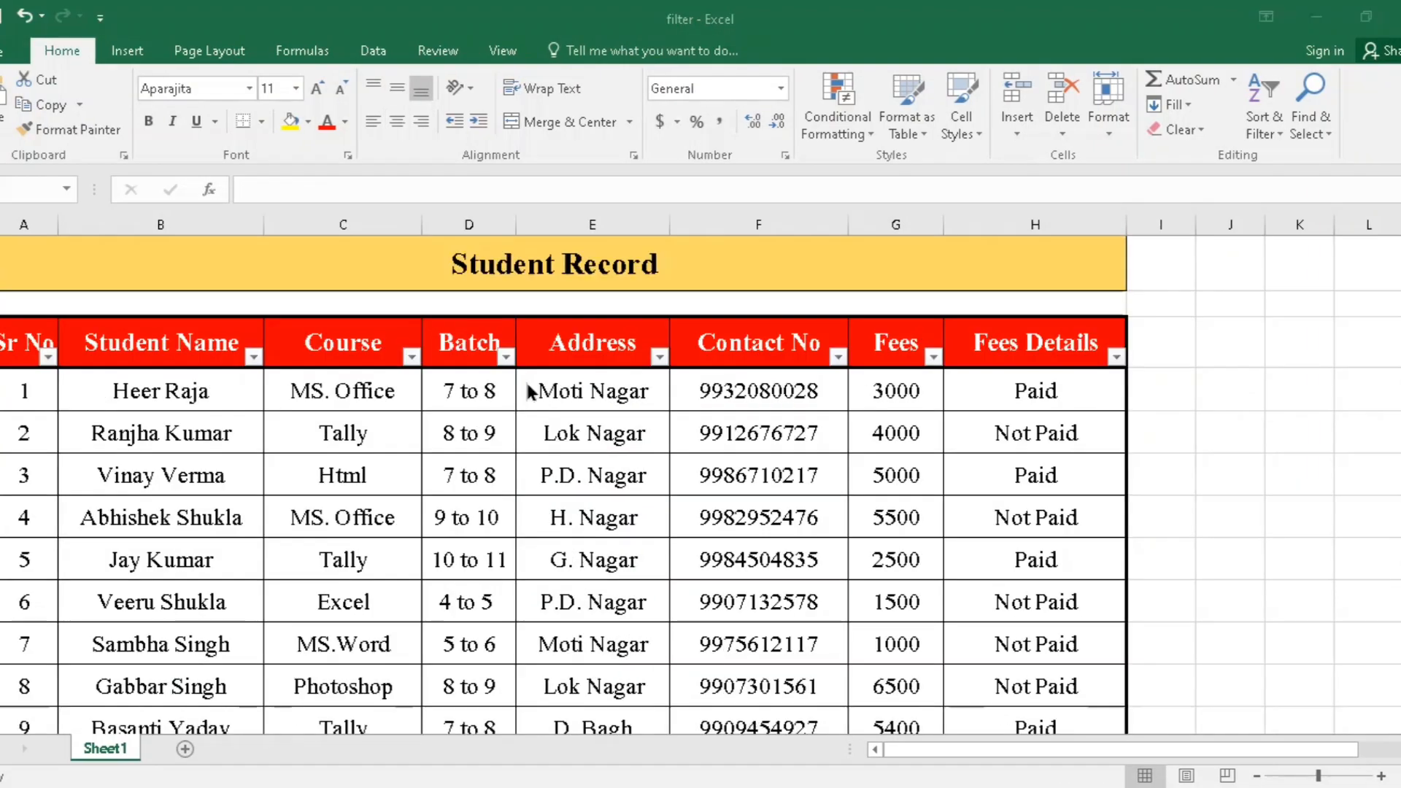
# Look through the Student Name filter menu, then select two of the Shukla name cells
pyautogui.click(186, 350)
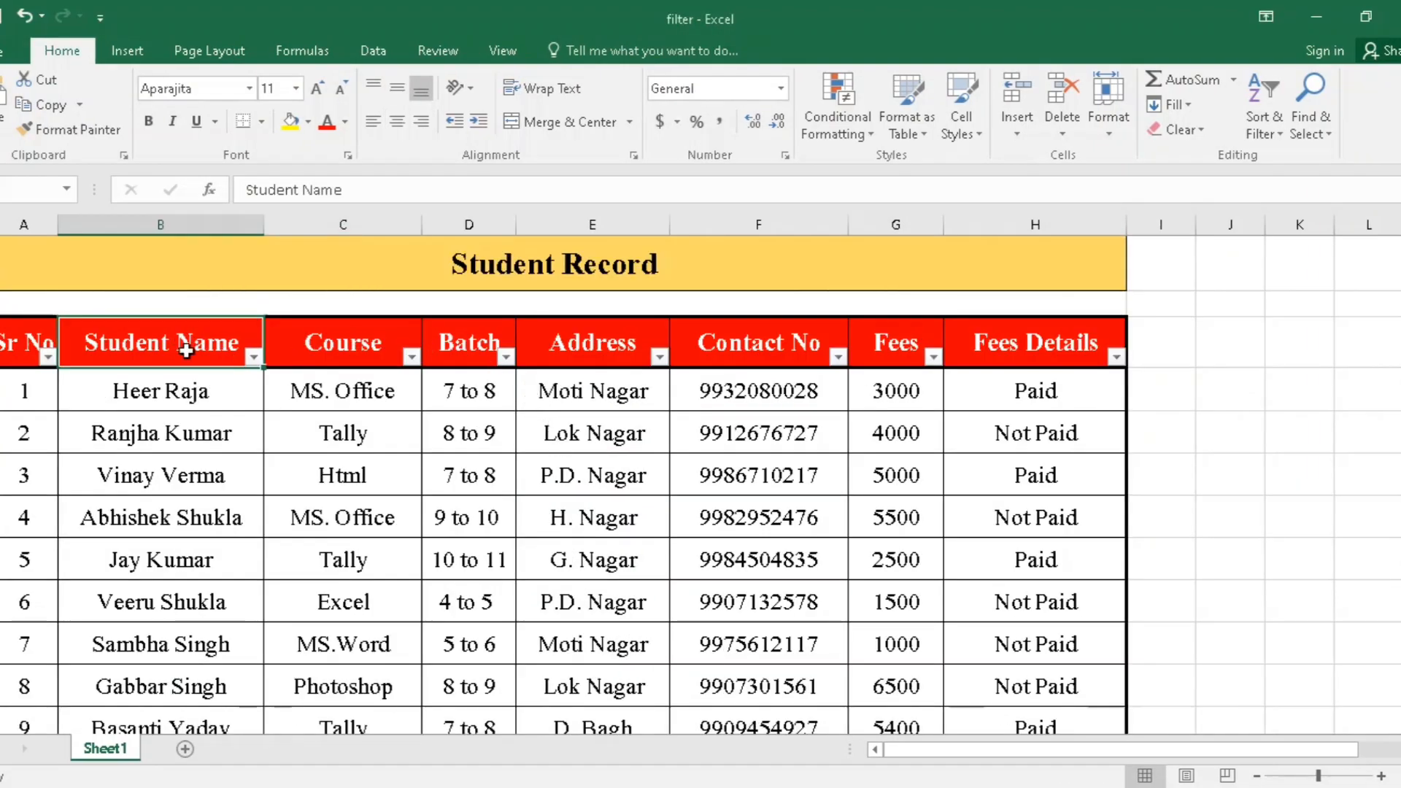
pyautogui.click(253, 356)
pyautogui.moveTo(365, 493)
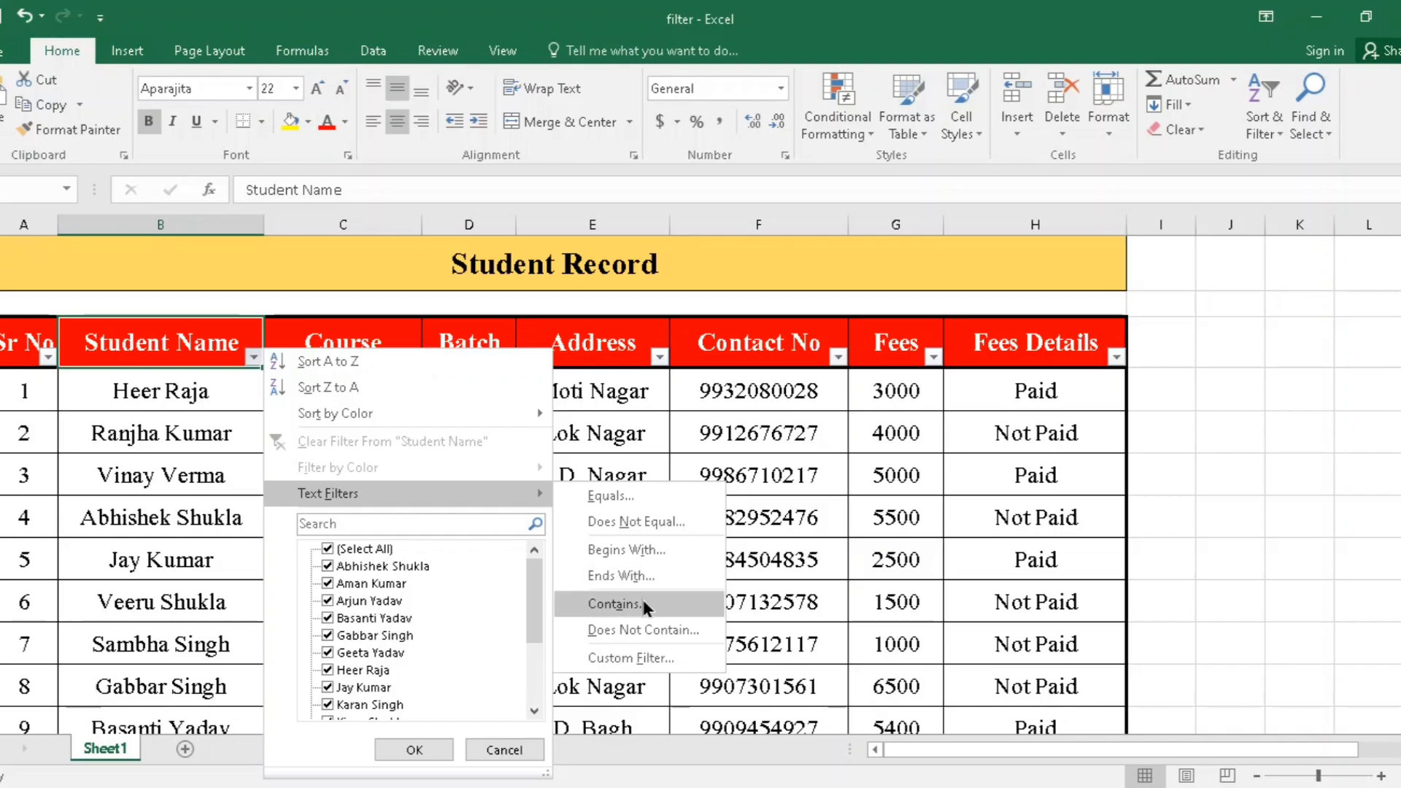
pyautogui.click(190, 597)
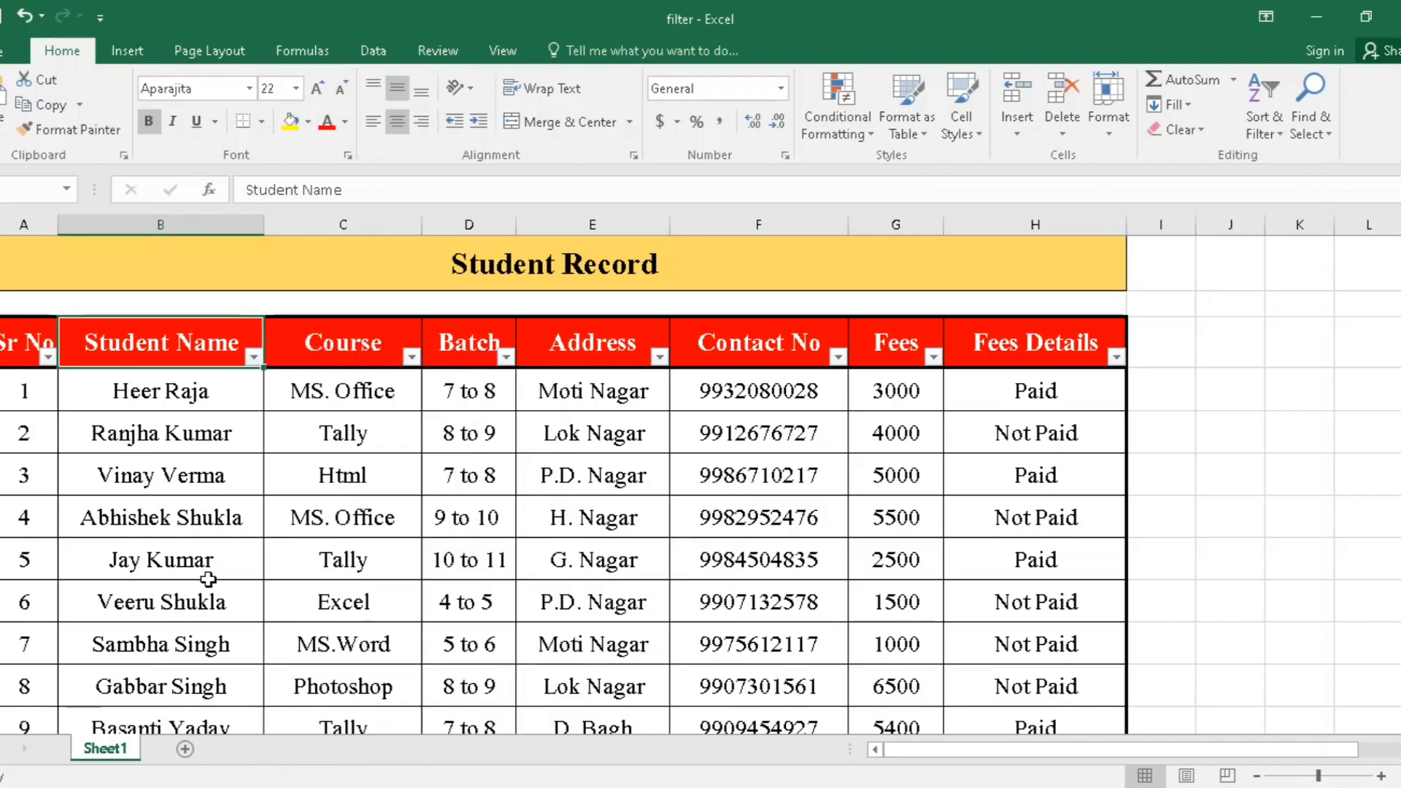
pyautogui.click(226, 606)
pyautogui.click(213, 519)
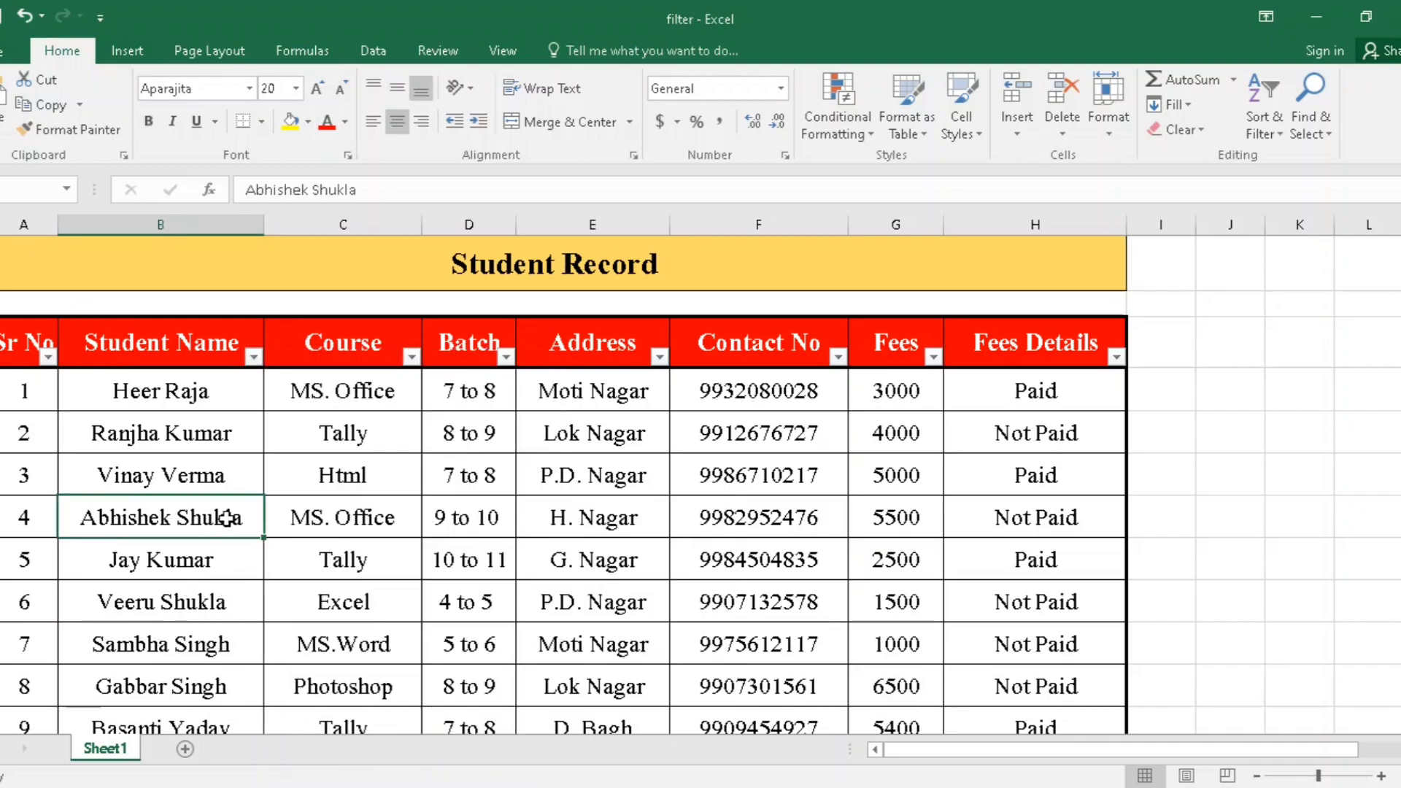
# Apply a Student Name 'contains Shukla' text filter, leaving three records
pyautogui.click(254, 357)
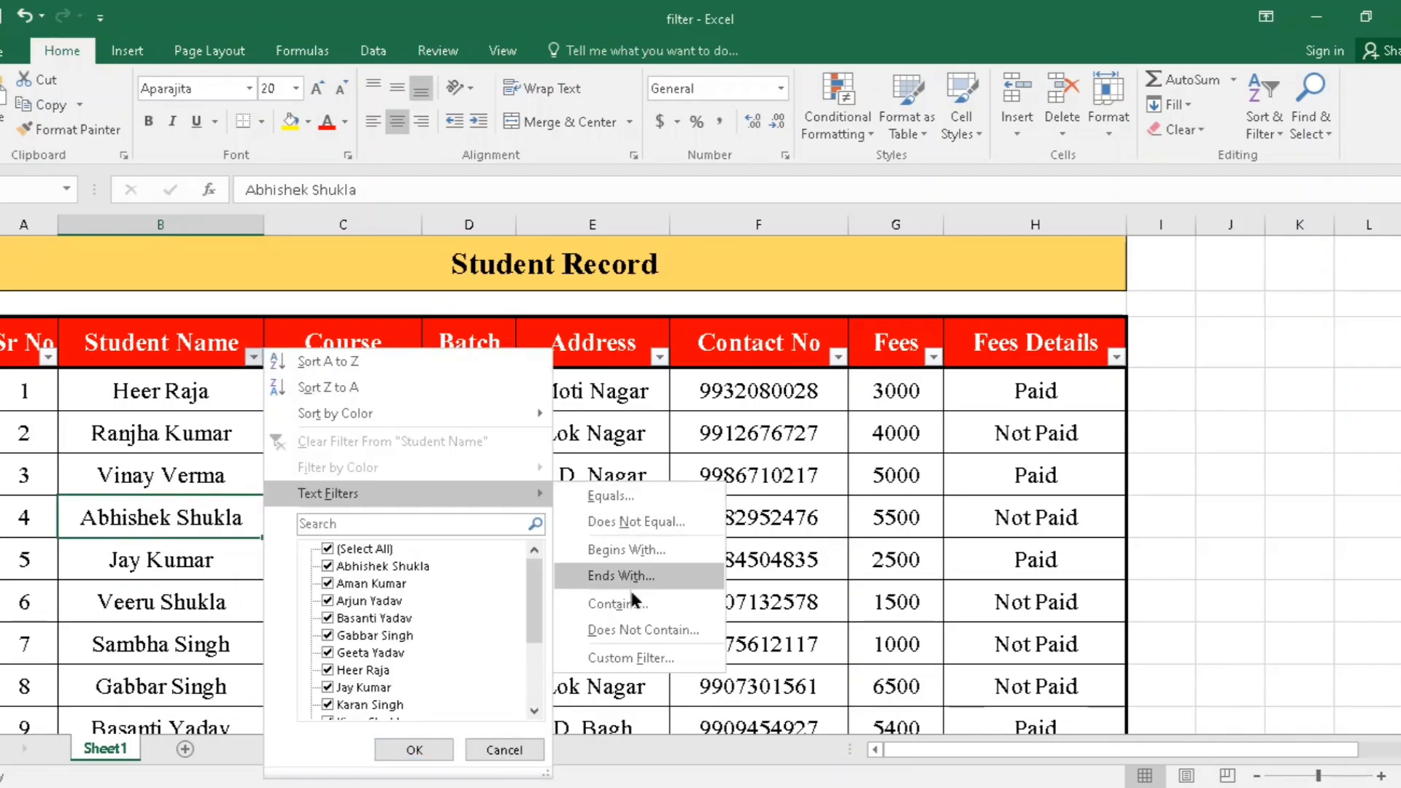
pyautogui.click(629, 603)
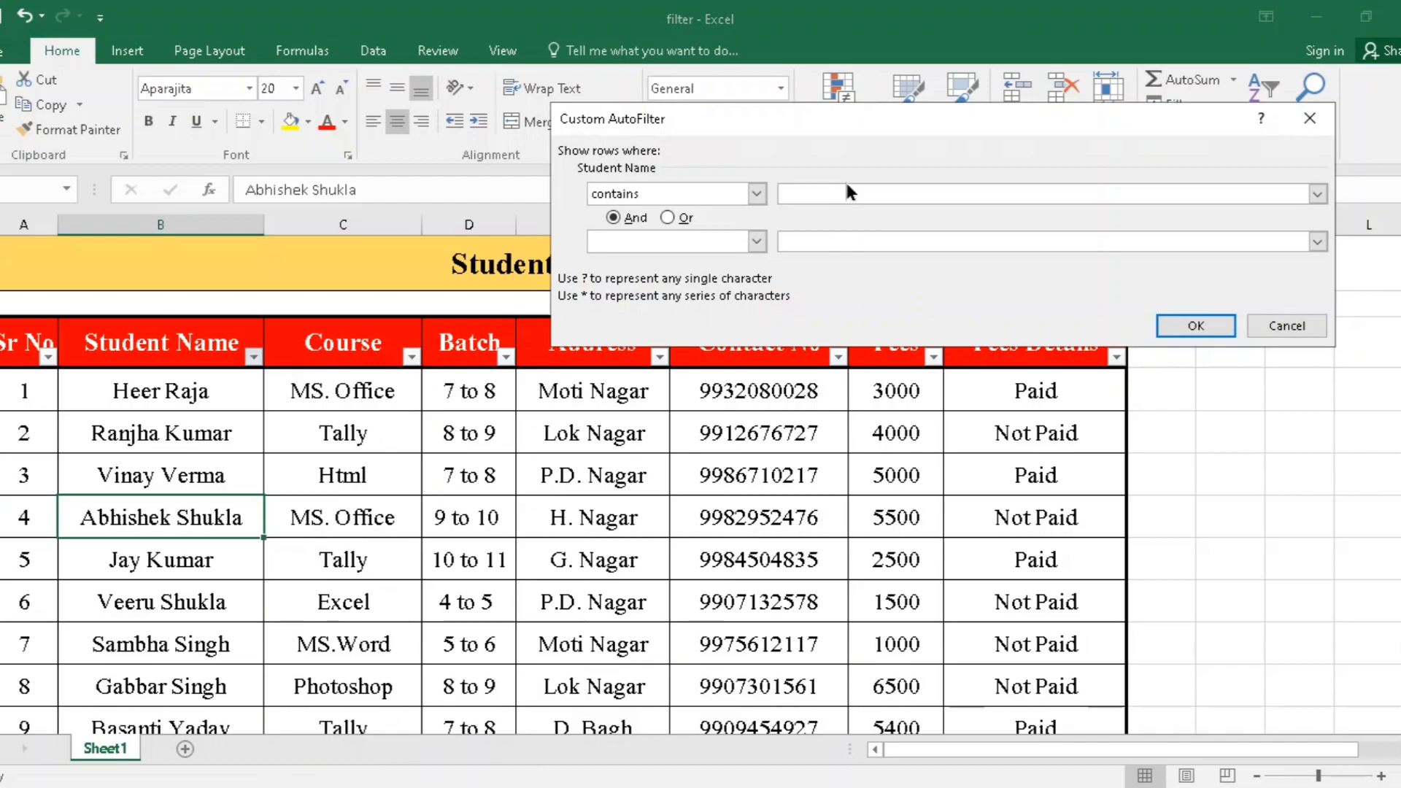
pyautogui.write('Shukla')
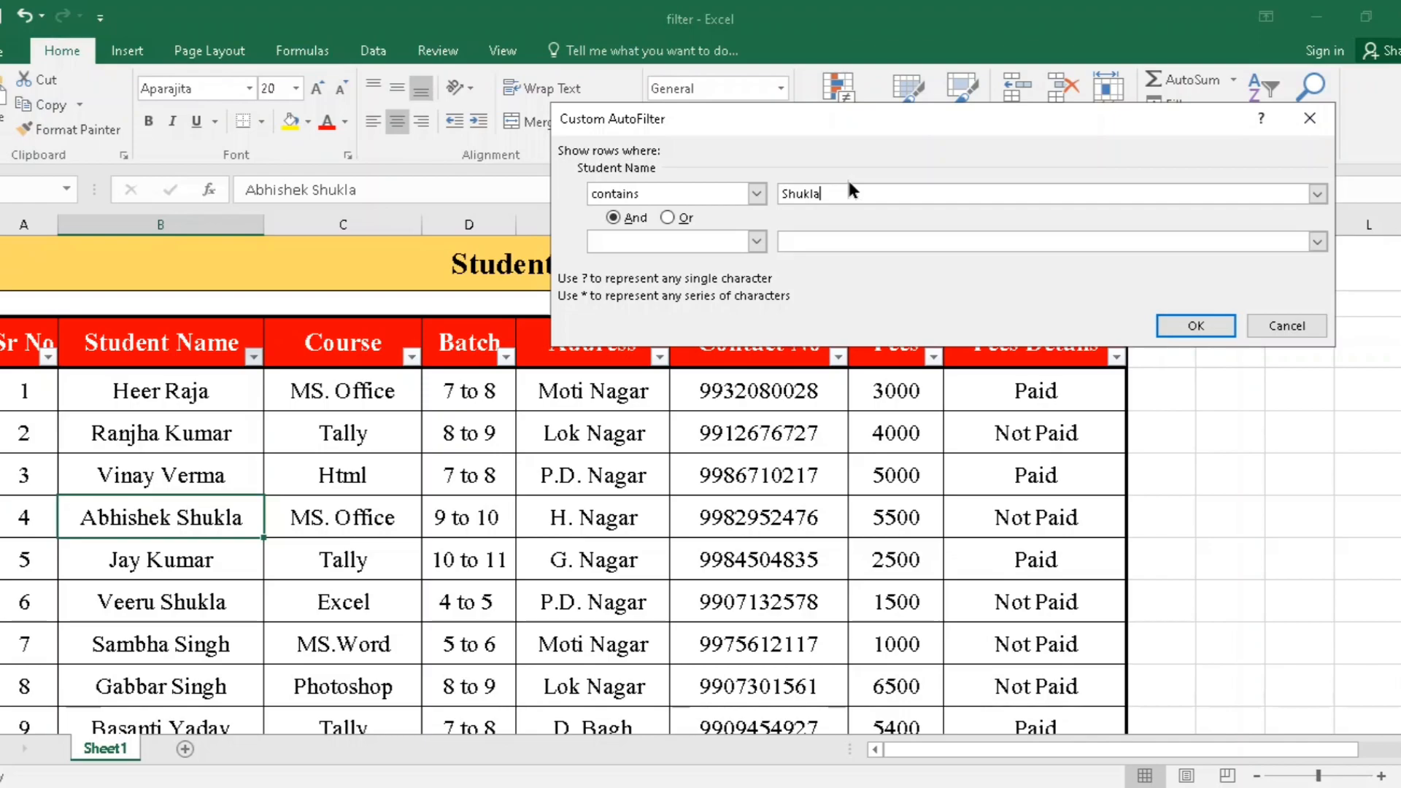
pyautogui.click(1201, 321)
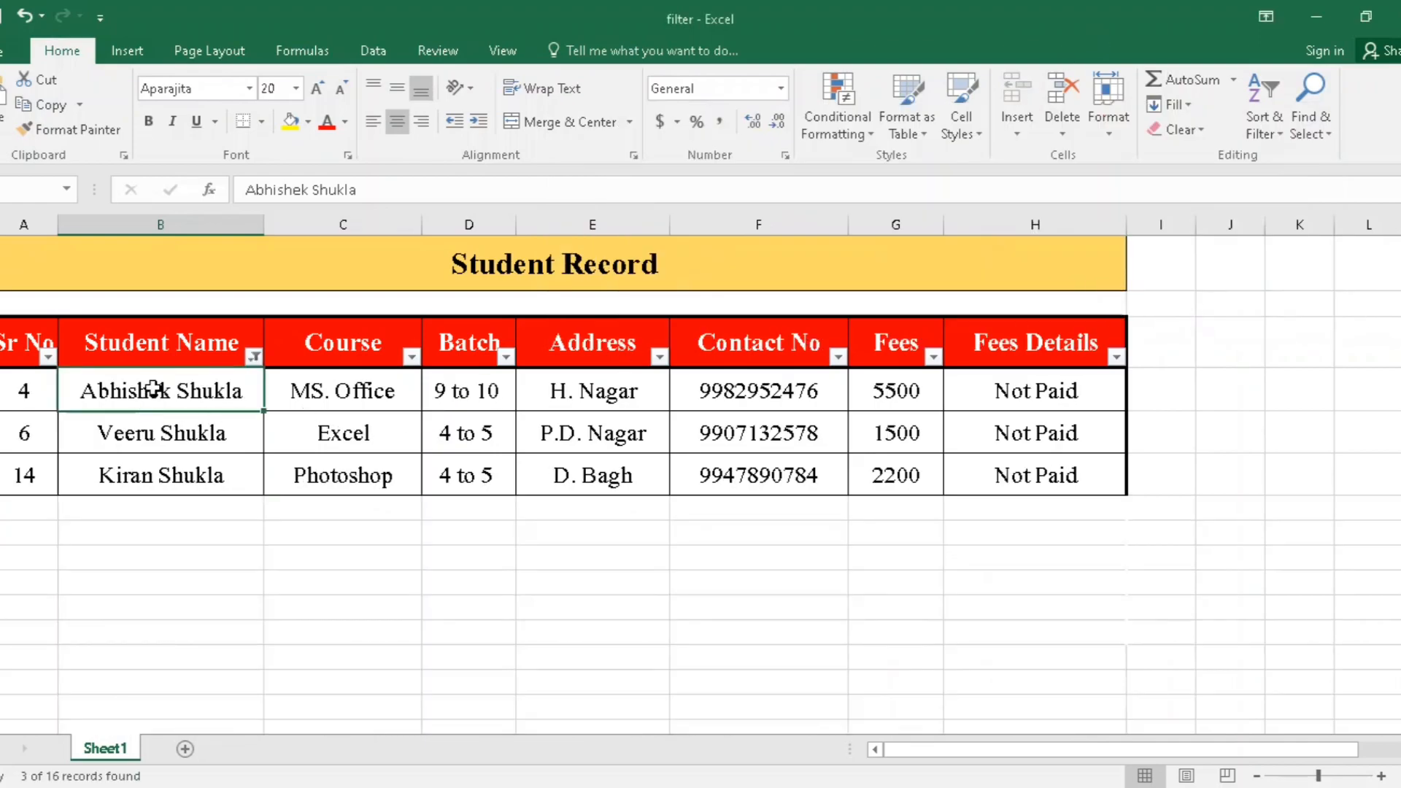
pyautogui.moveTo(159, 410); pyautogui.dragTo(178, 463)
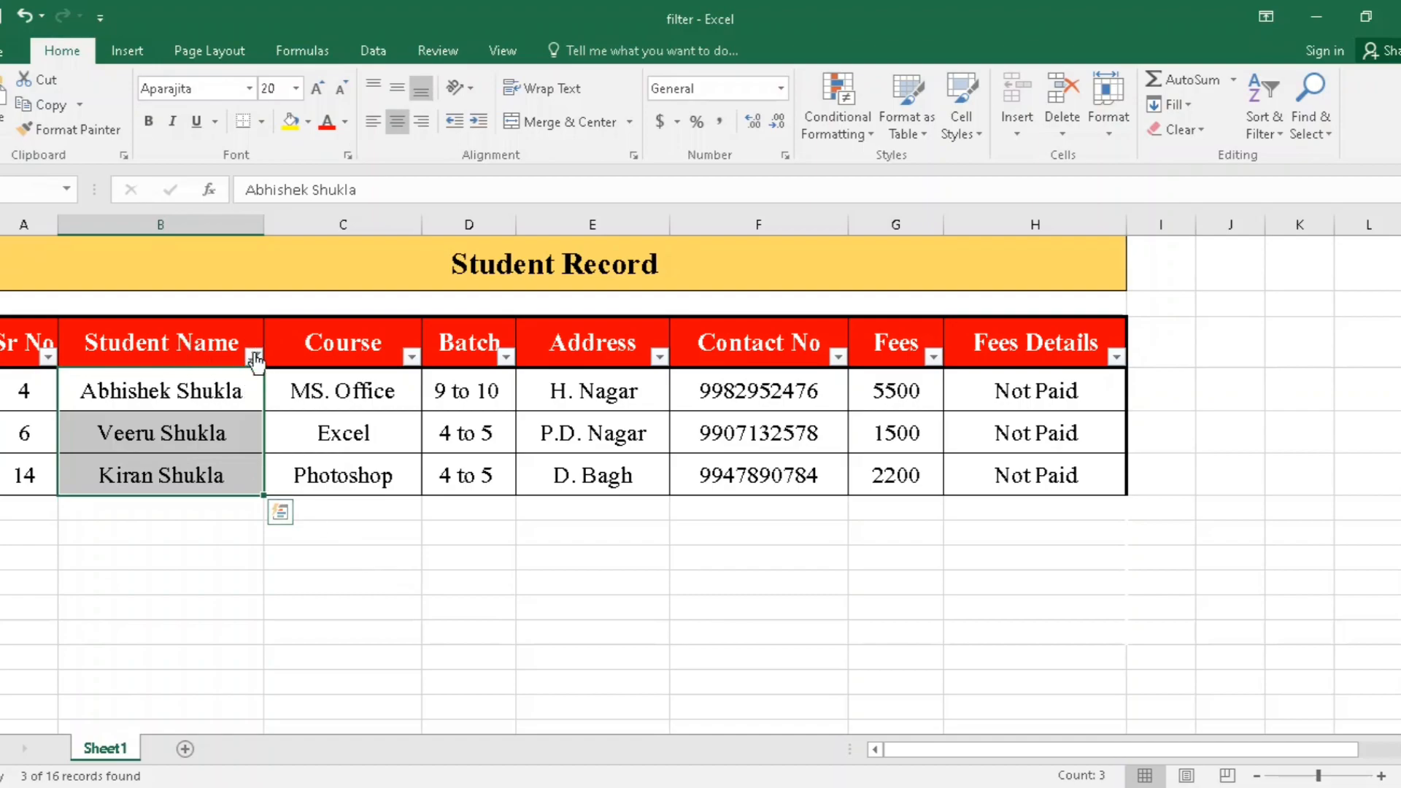
pyautogui.click(336, 255)
# Replace the existing Student Name filter with 'does not contain Shukla'
pyautogui.click(254, 356)
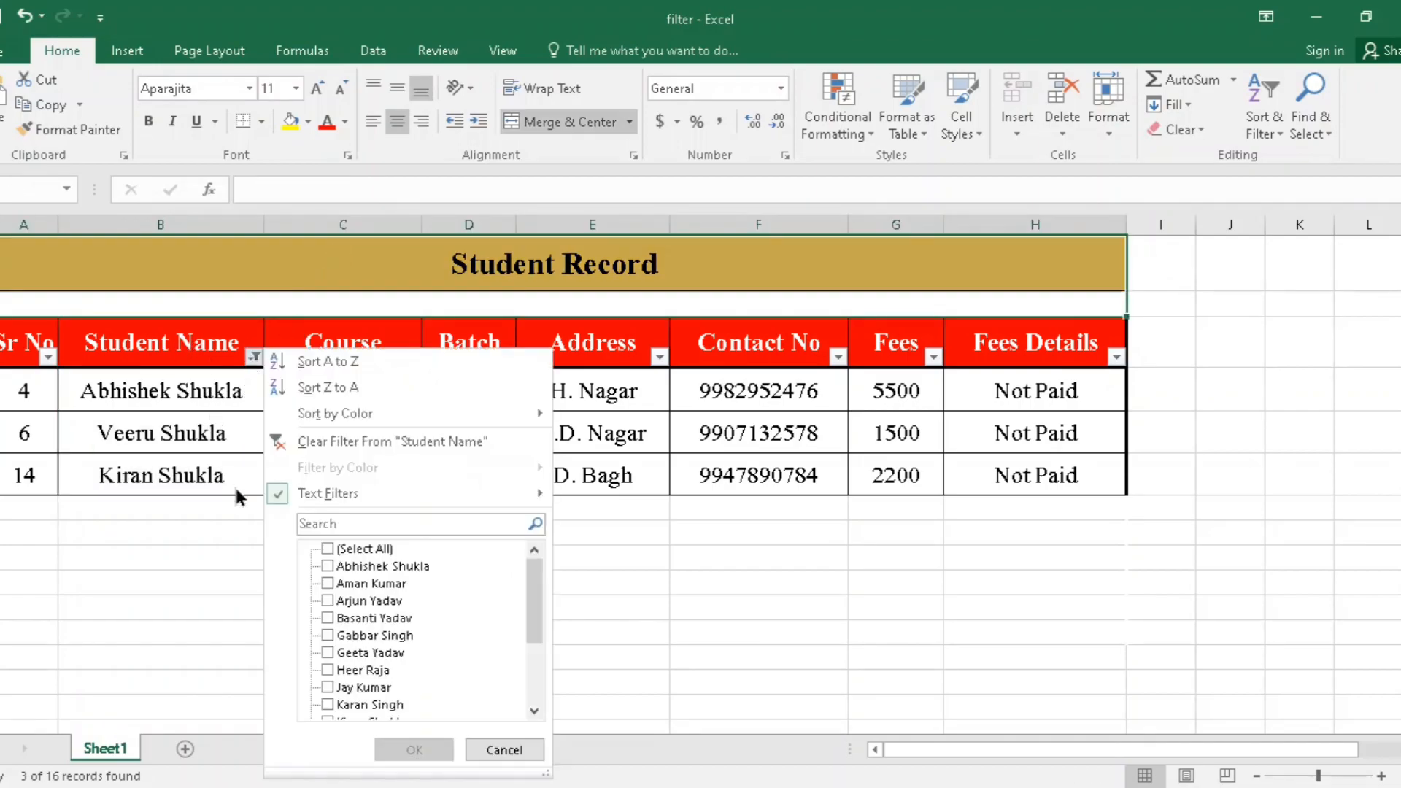
pyautogui.click(321, 442)
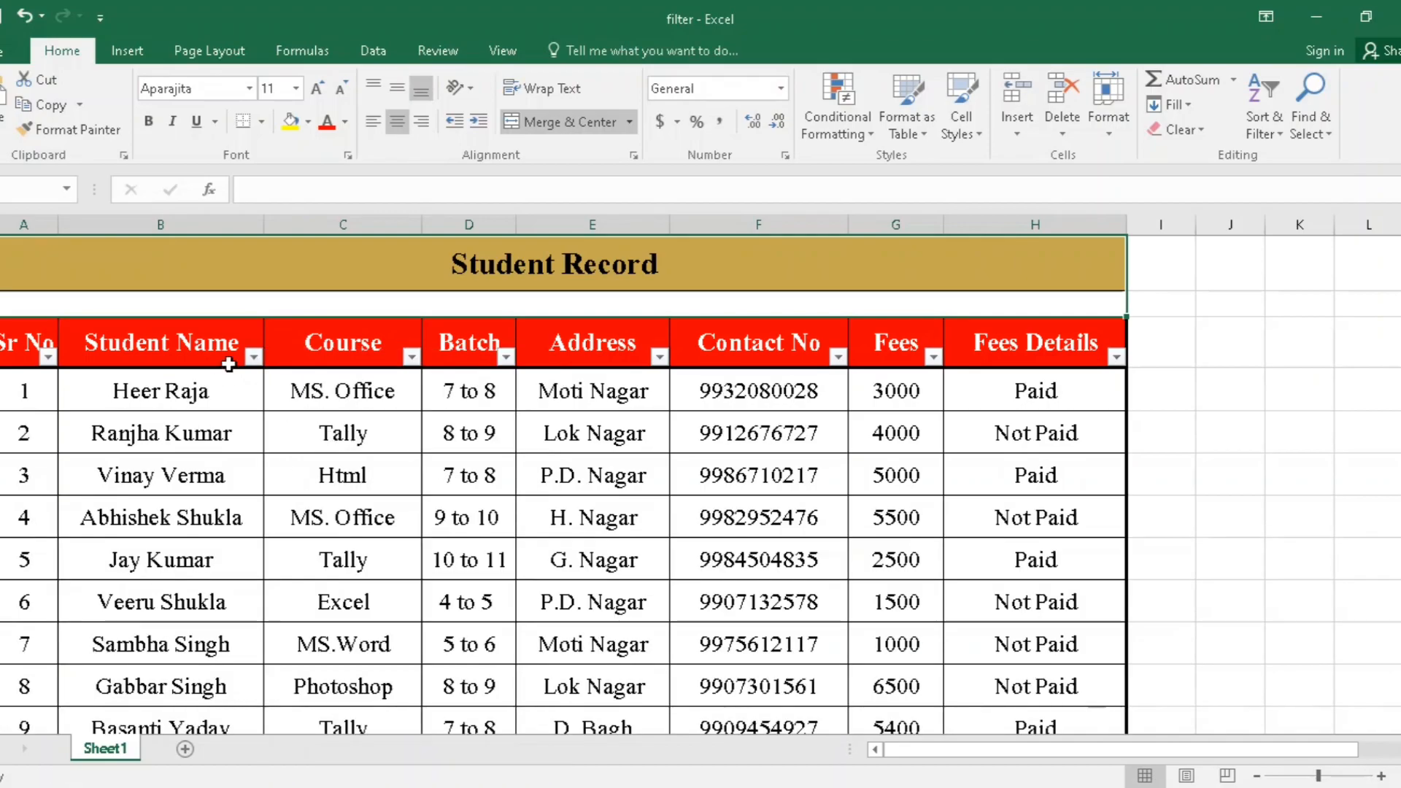
pyautogui.click(253, 356)
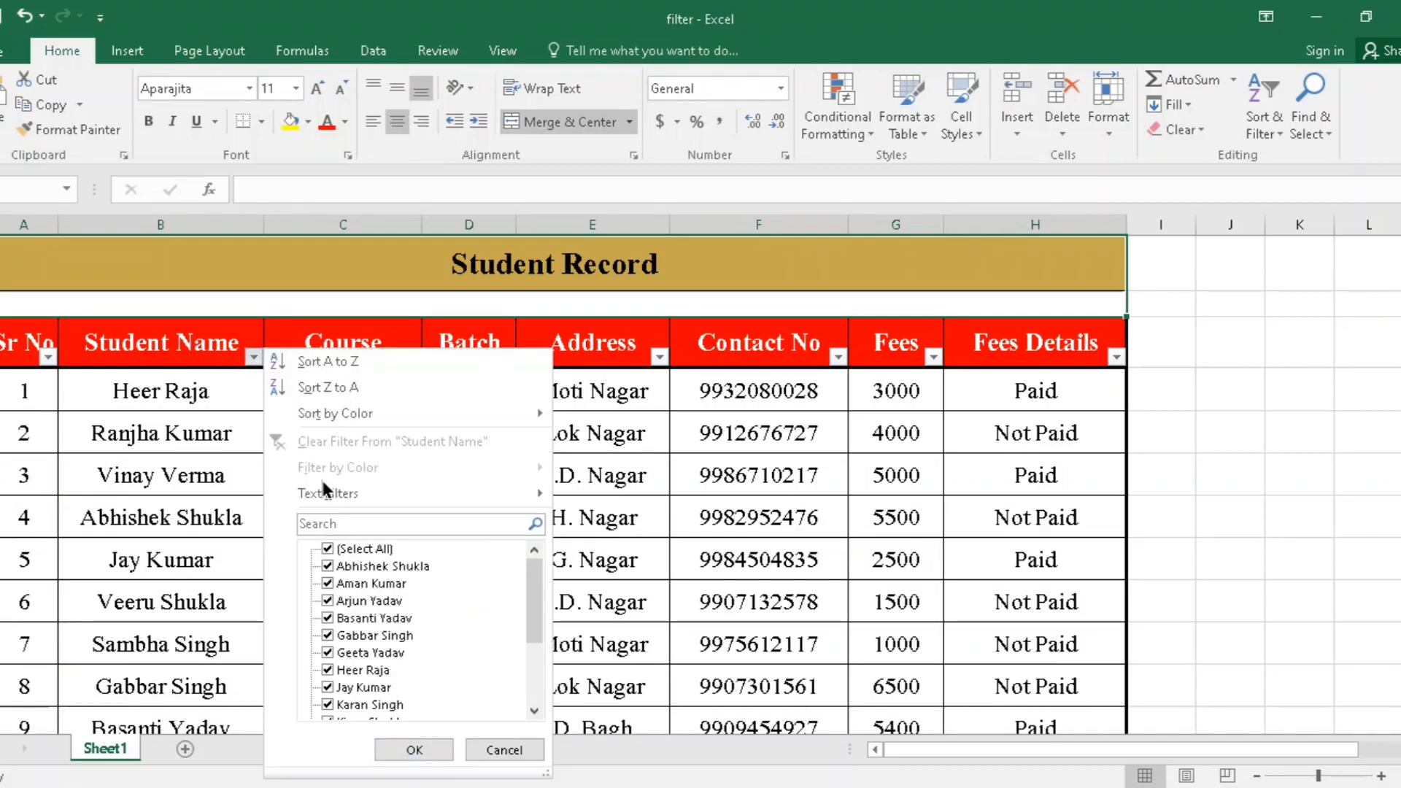
pyautogui.moveTo(327, 494)
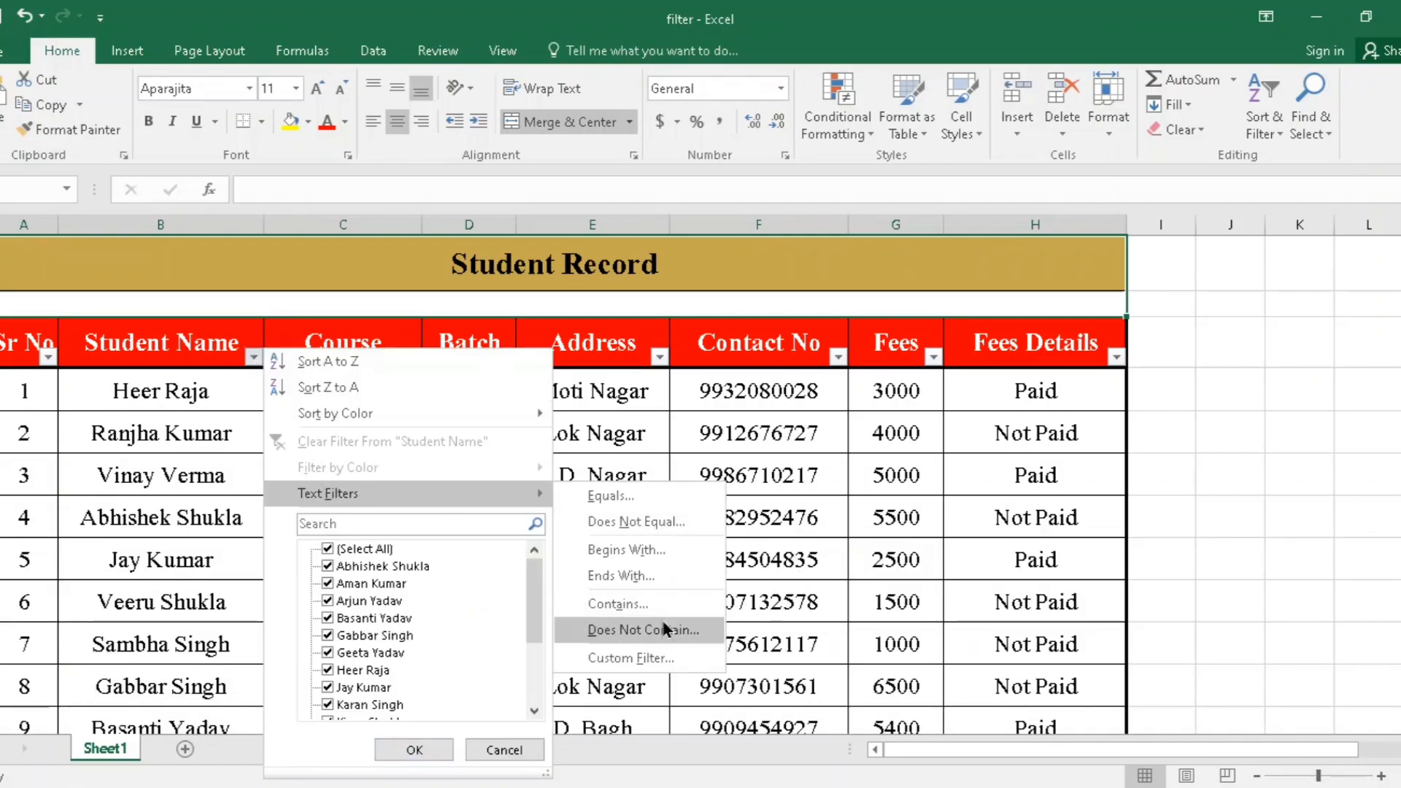
pyautogui.click(679, 630)
pyautogui.moveTo(844, 120); pyautogui.dragTo(932, 215)
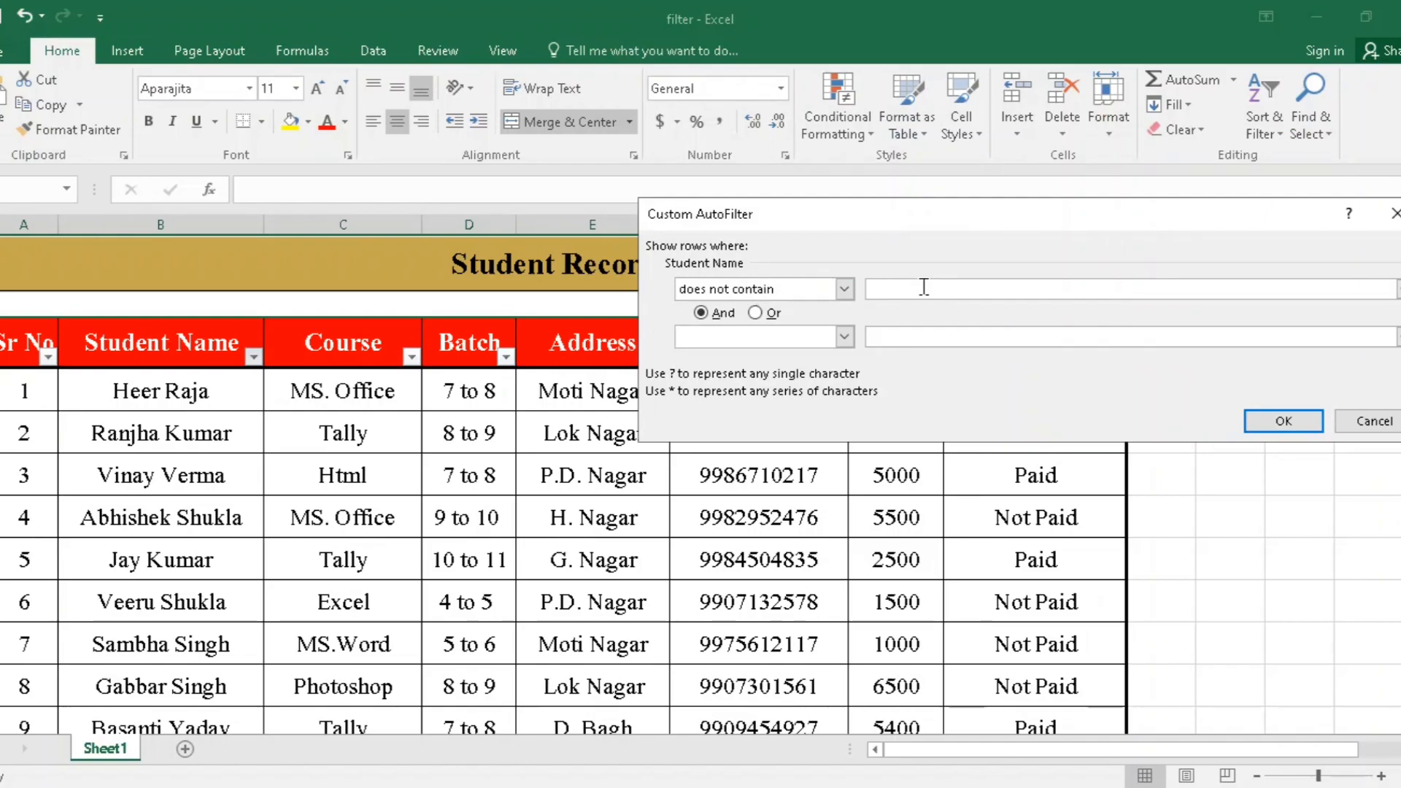
pyautogui.write('a')
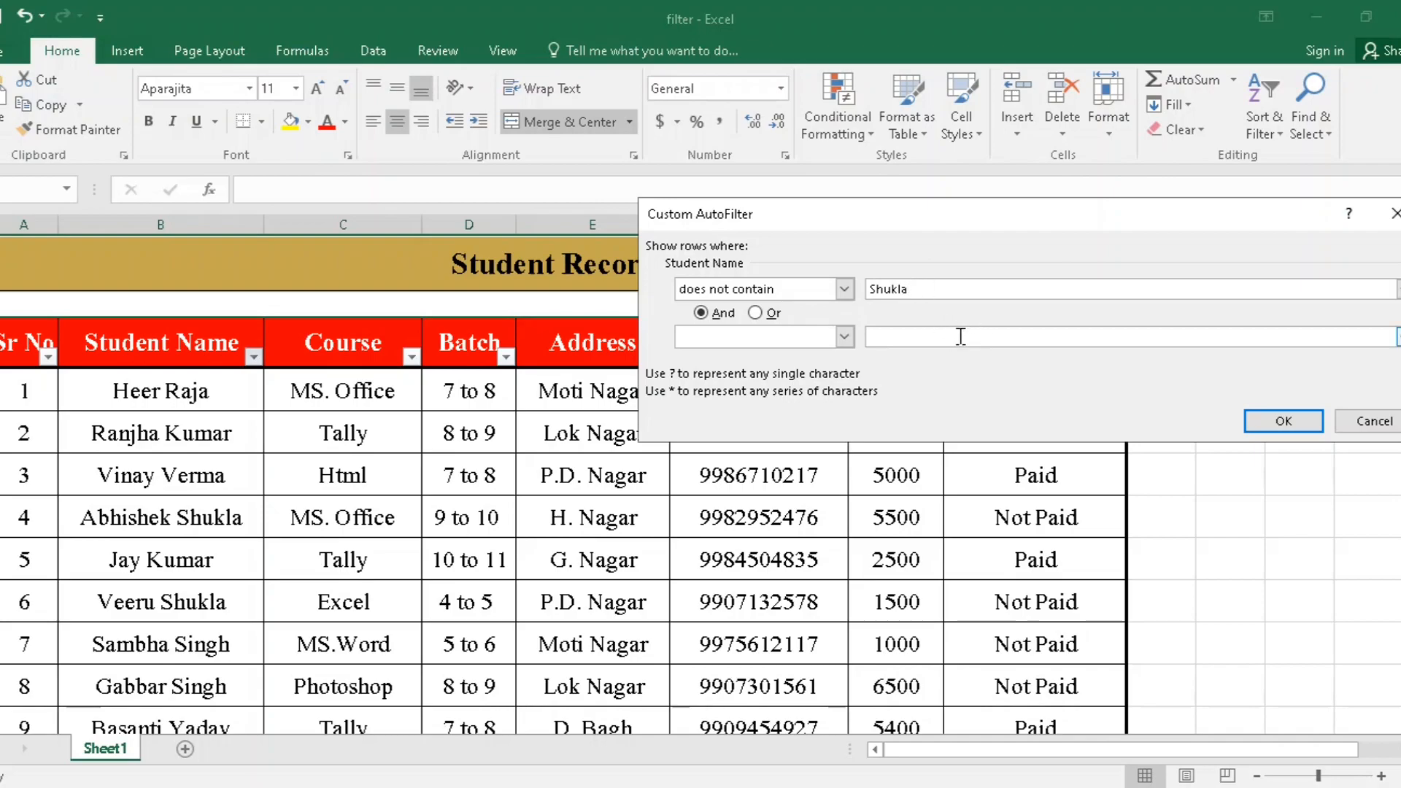
pyautogui.click(1266, 416)
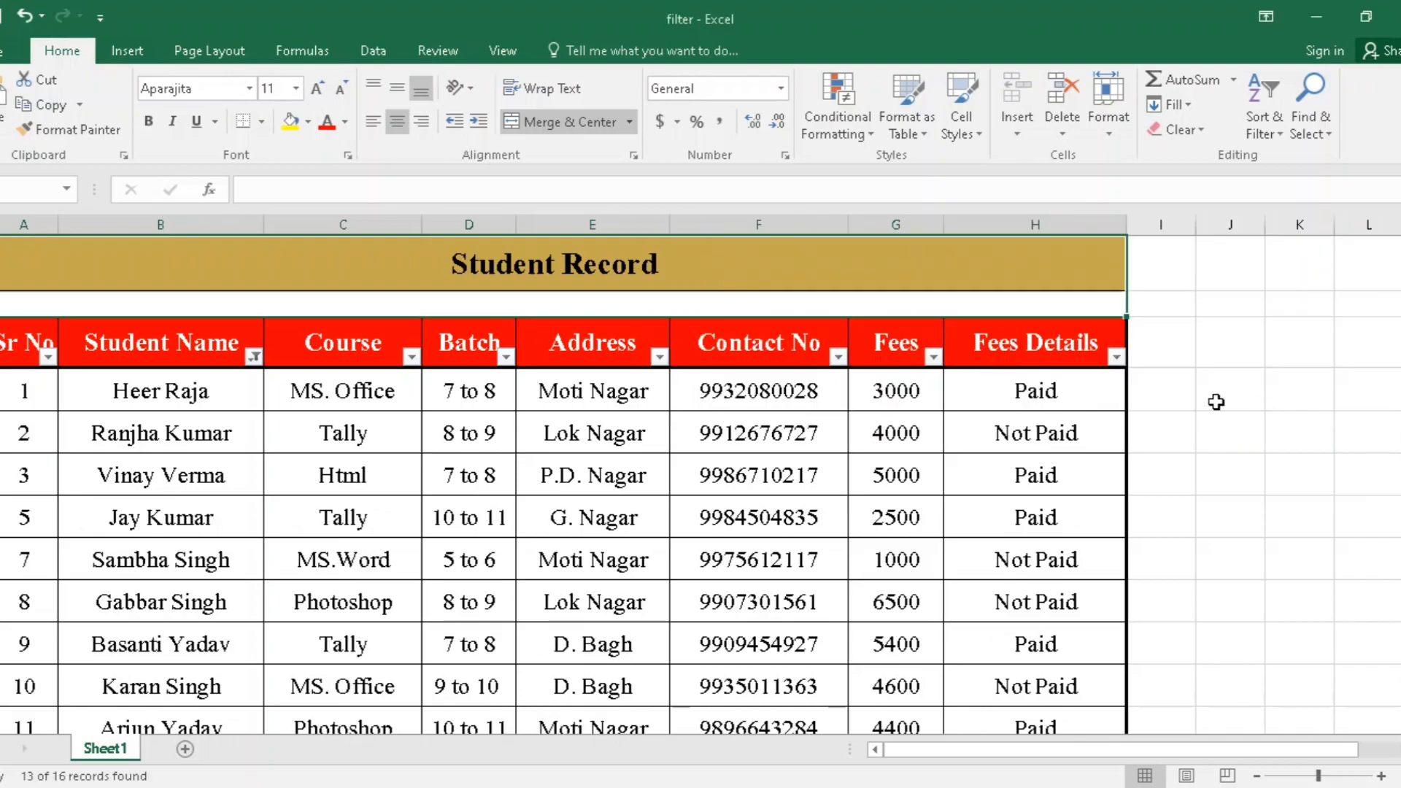
# Review the 13 remaining records, then clear the Student Name filter
pyautogui.scroll(-2, 214, 500)
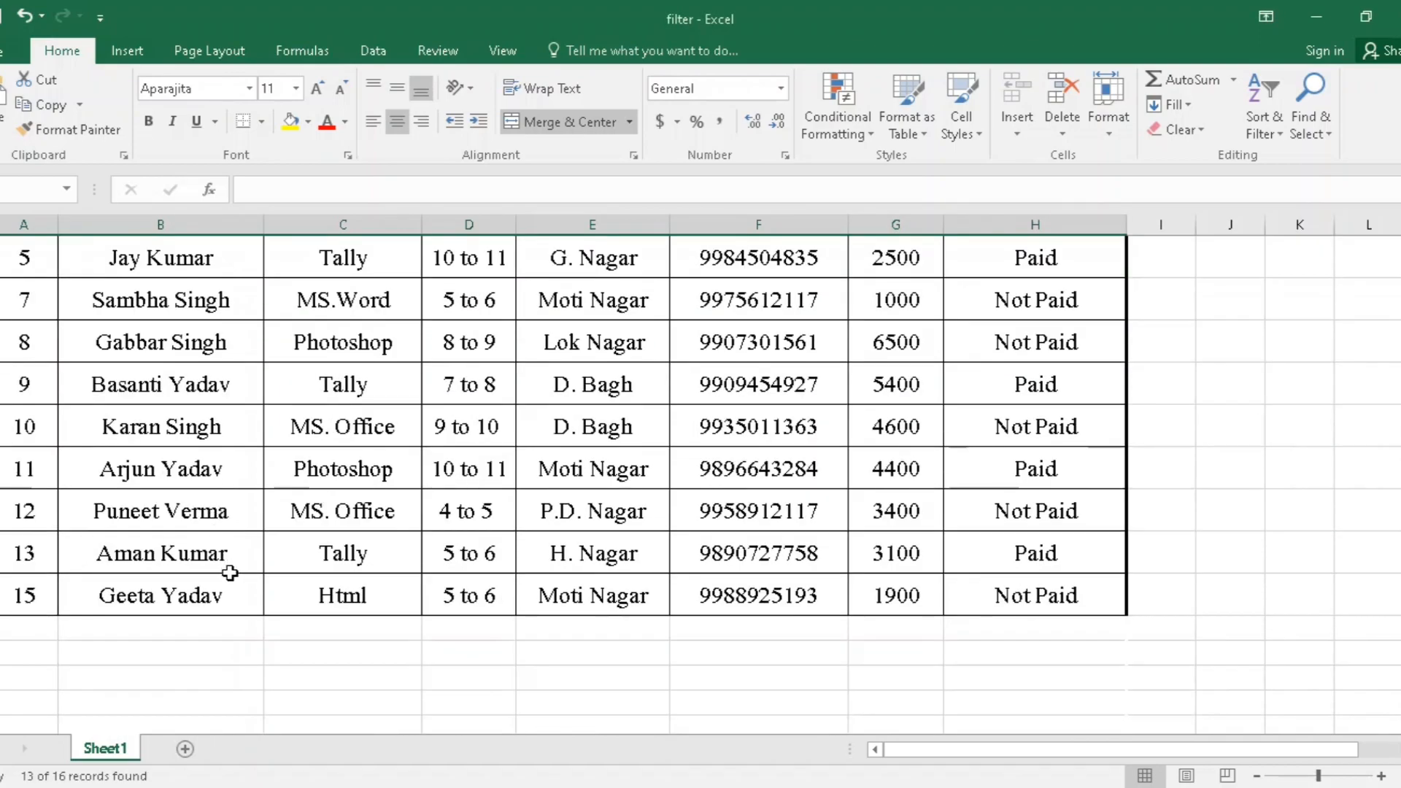
pyautogui.scroll(3, 225, 568)
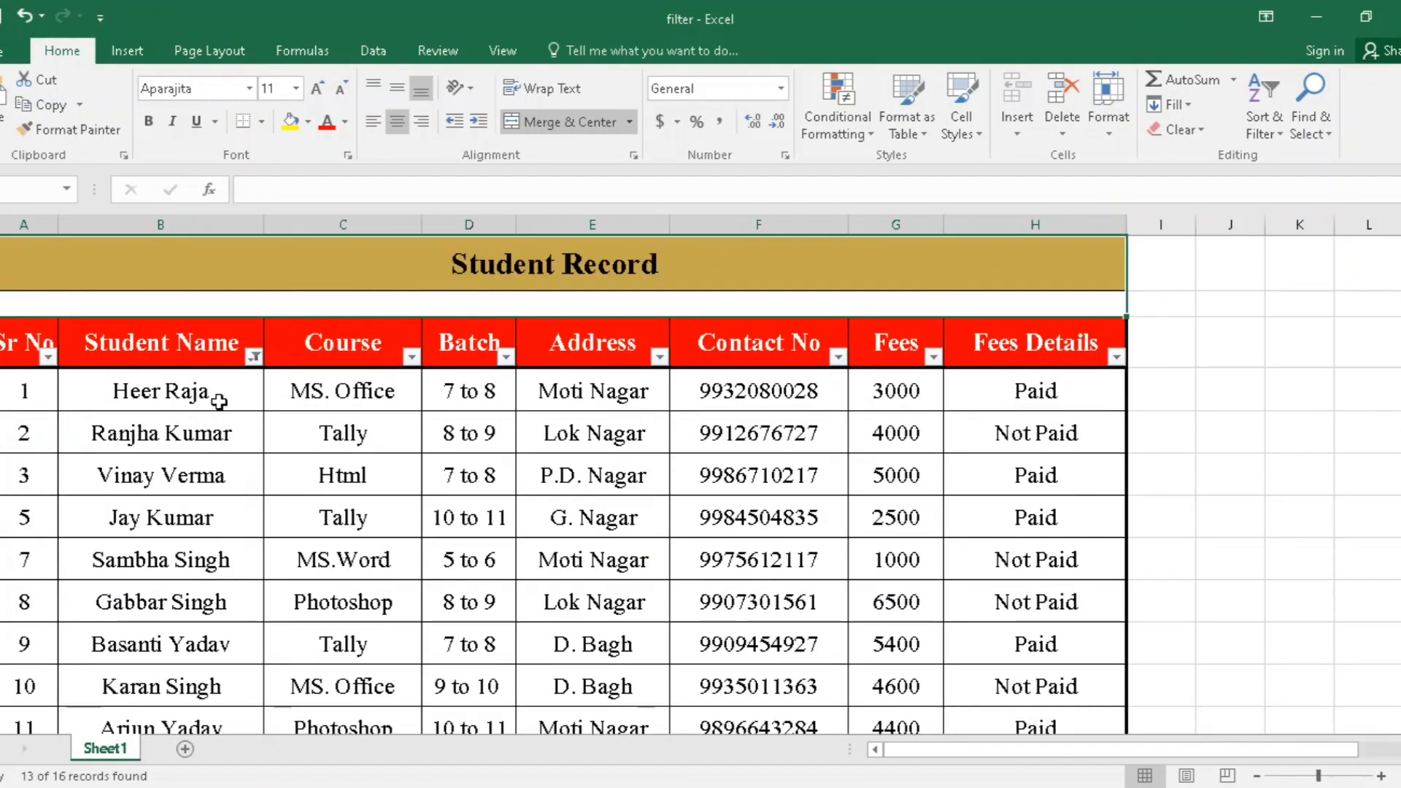
pyautogui.moveTo(219, 401); pyautogui.dragTo(231, 603)
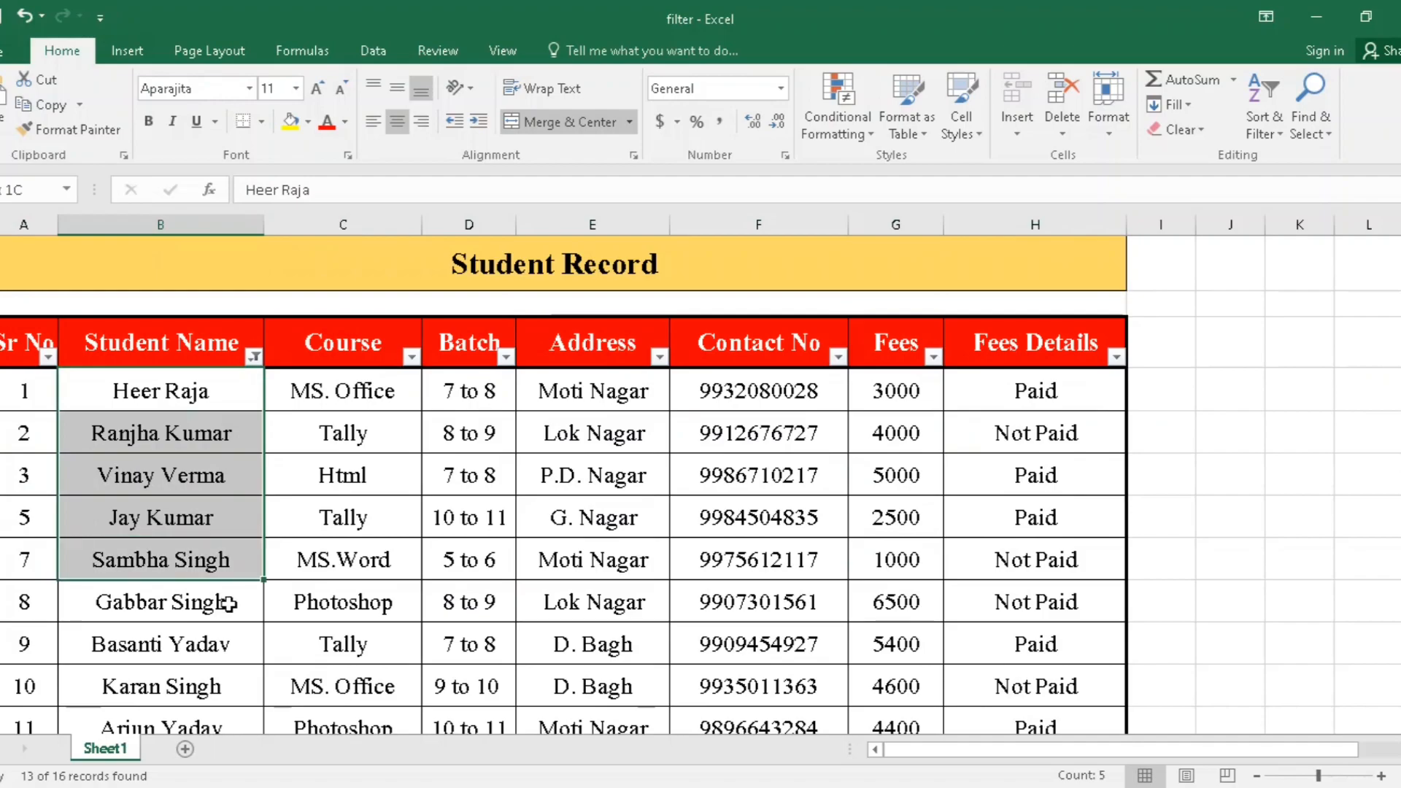
pyautogui.click(254, 357)
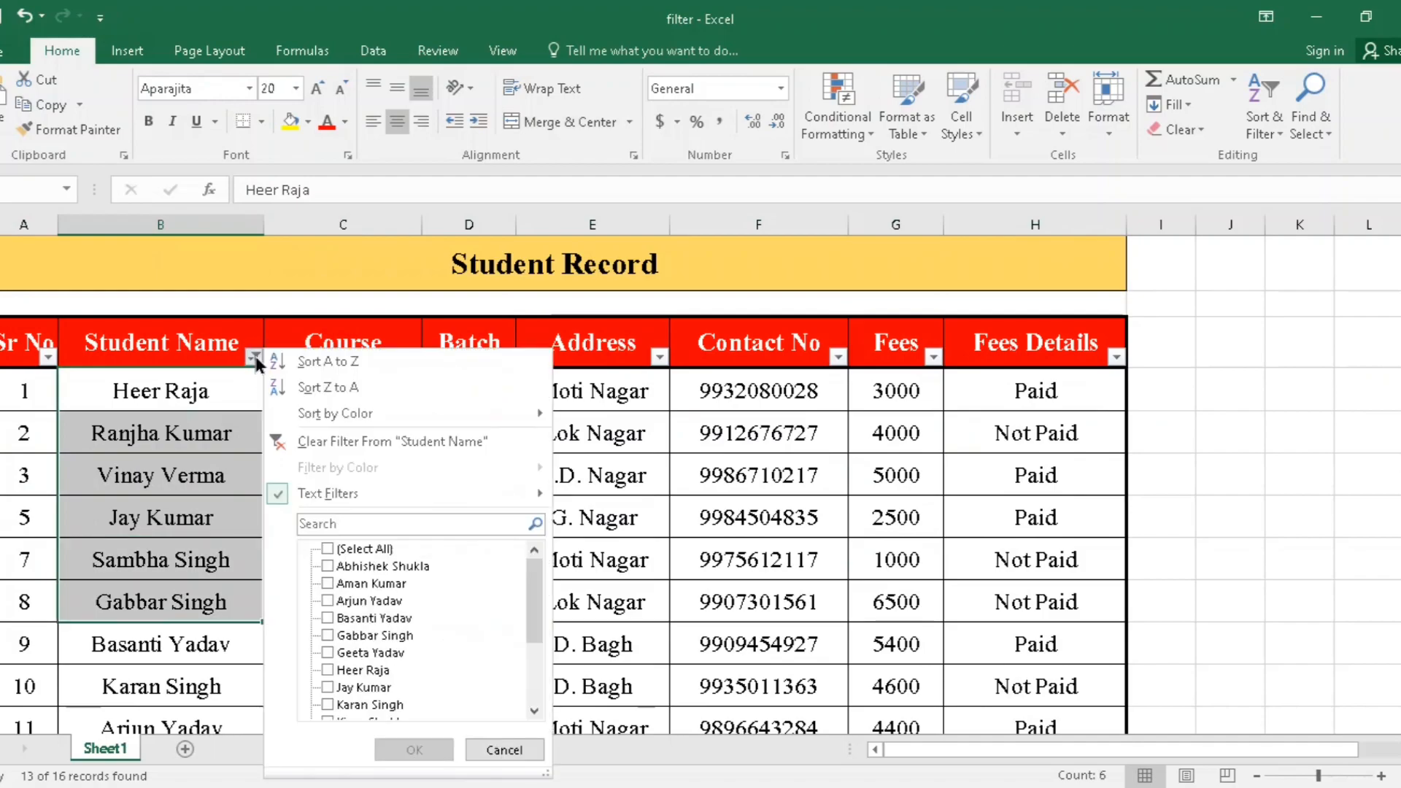
pyautogui.click(363, 444)
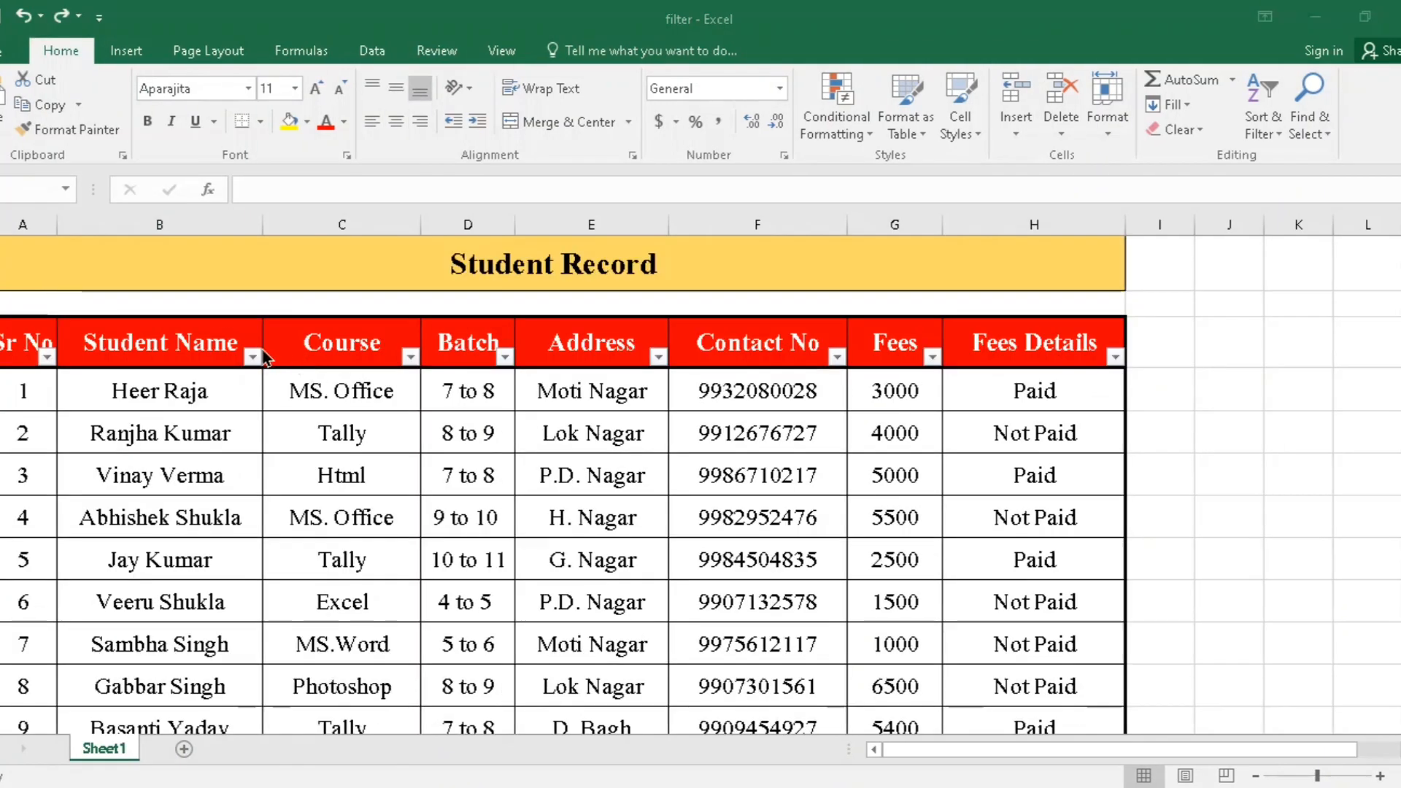
# Start a Custom AutoFilter on Student Name with the first condition 'contains Shukla'
pyautogui.click(253, 357)
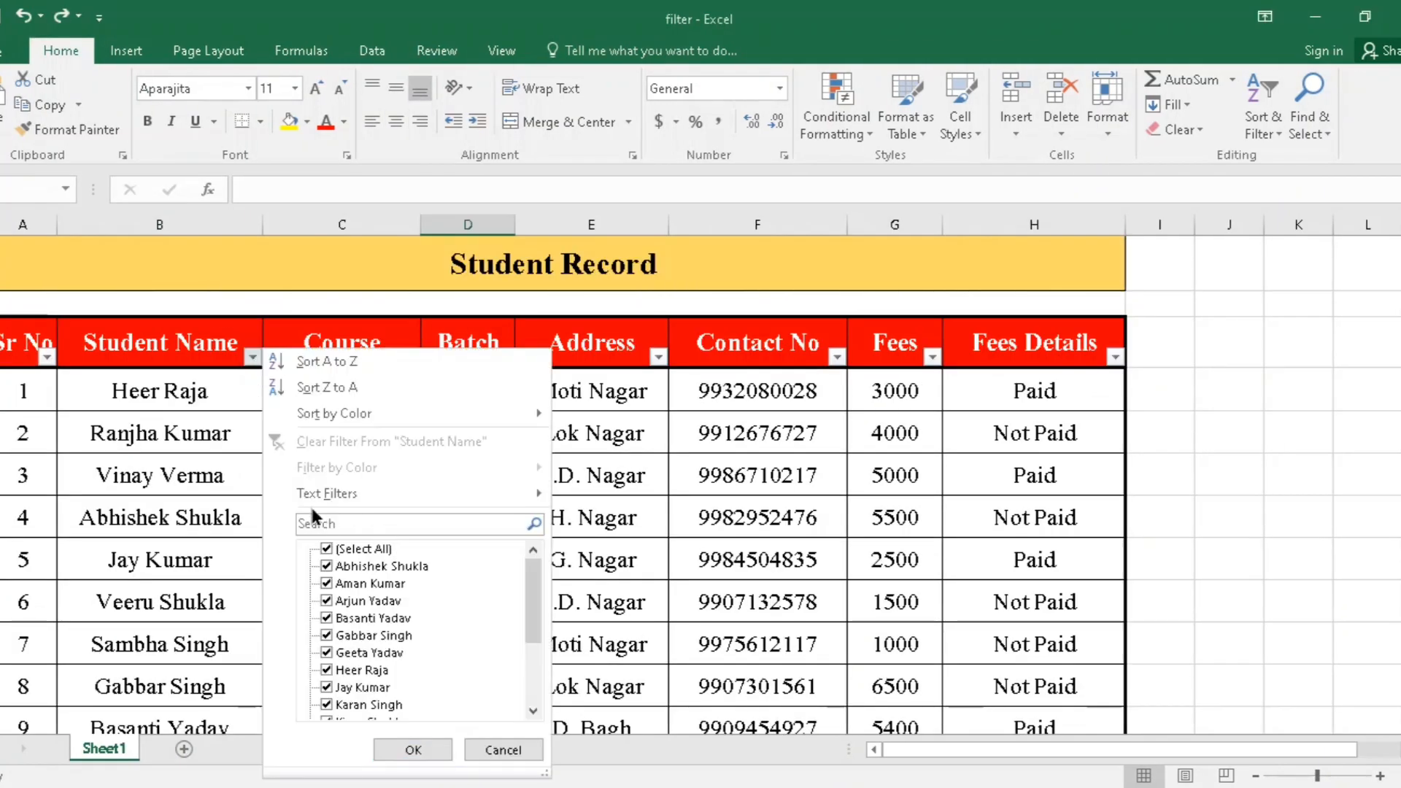
pyautogui.moveTo(313, 493)
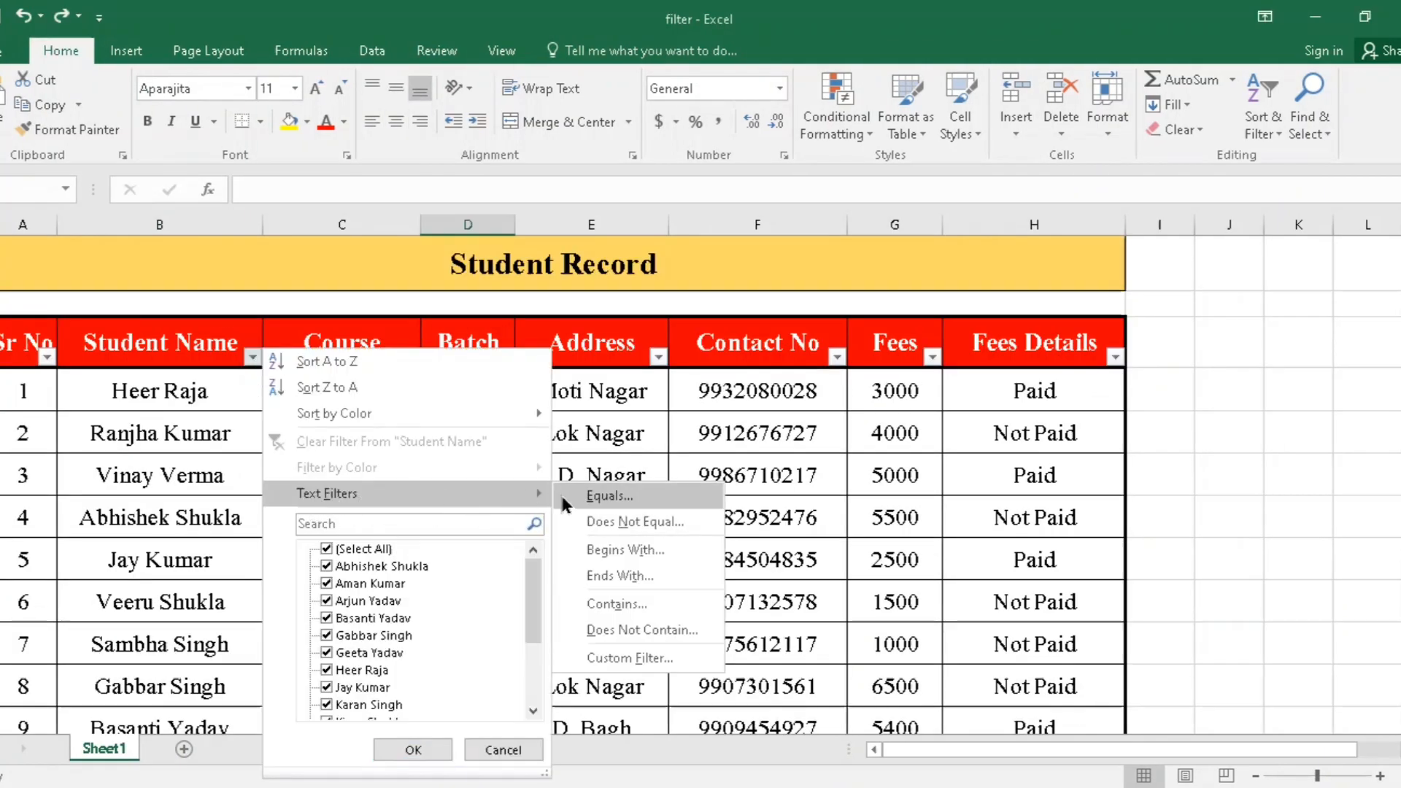
pyautogui.click(630, 659)
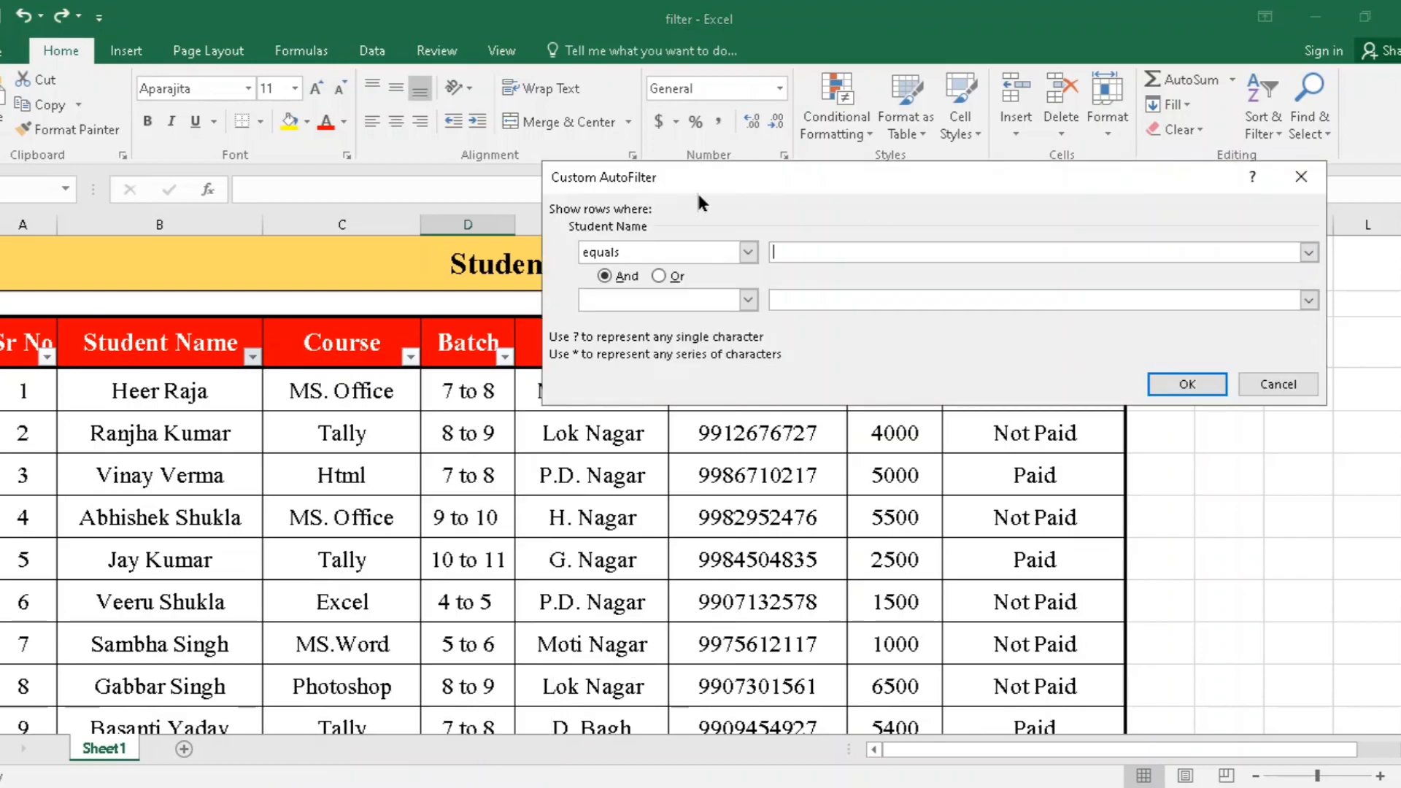
pyautogui.moveTo(768, 171); pyautogui.dragTo(900, 151)
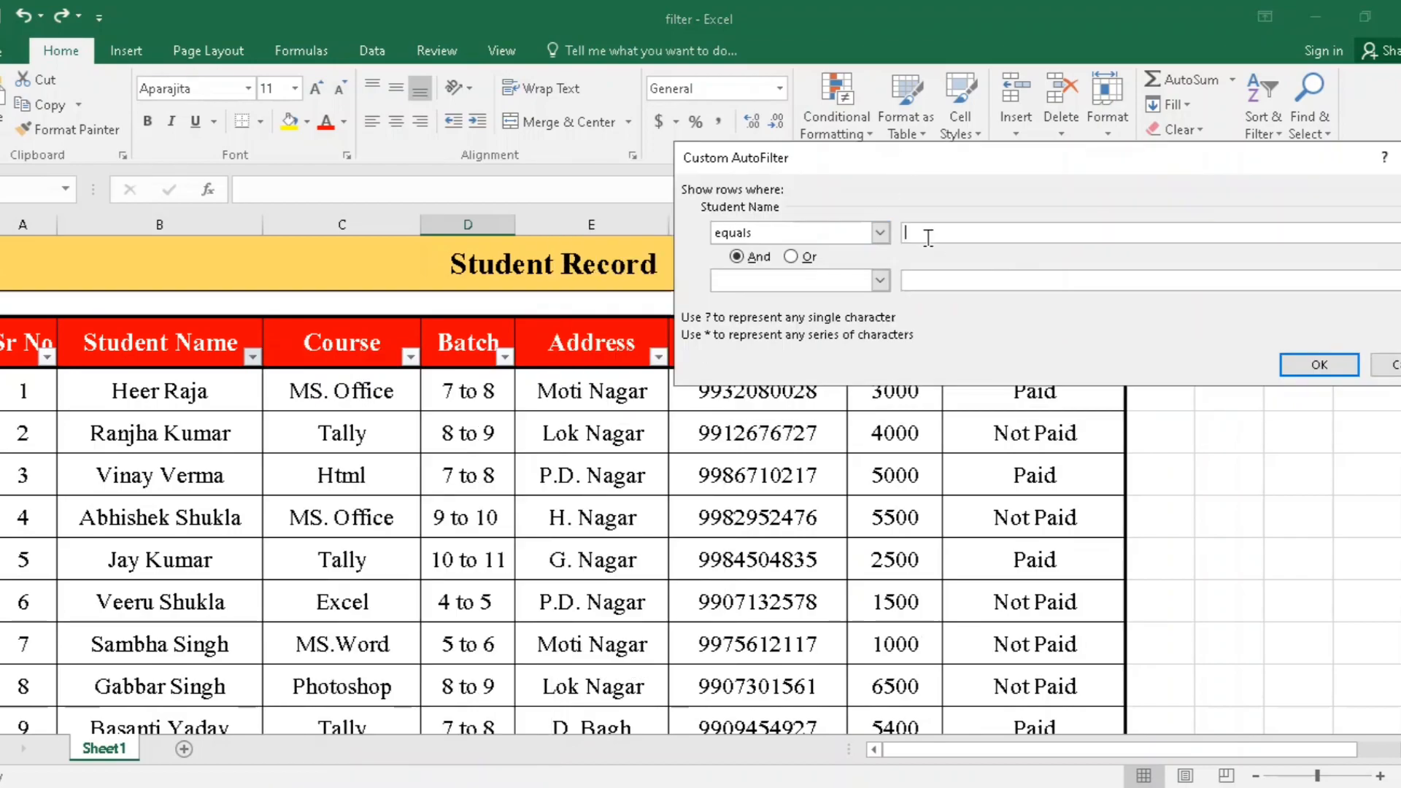
pyautogui.click(878, 230)
pyautogui.click(878, 319)
pyautogui.click(879, 320)
pyautogui.click(879, 319)
pyautogui.click(879, 319)
pyautogui.click(878, 320)
pyautogui.click(879, 320)
pyautogui.click(879, 319)
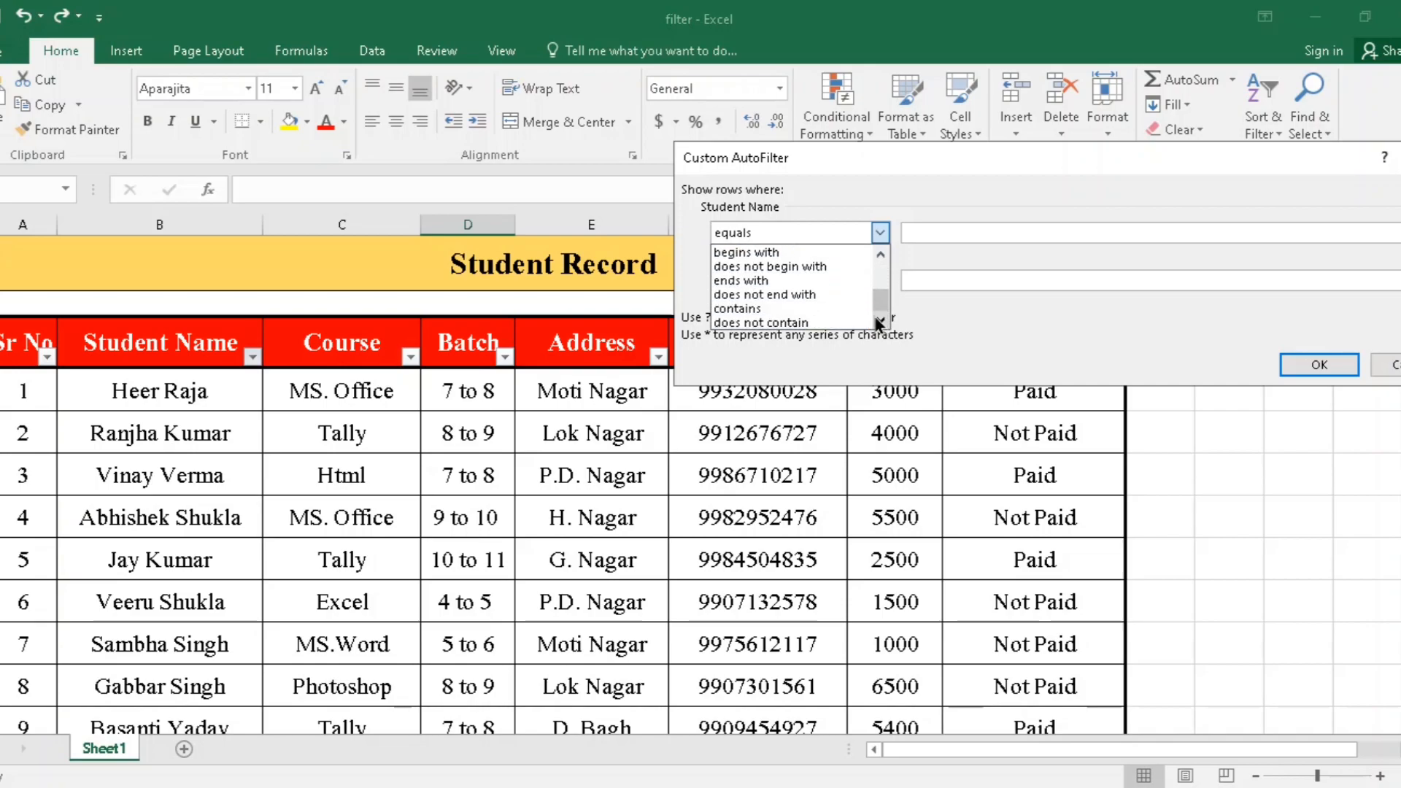
pyautogui.click(839, 308)
pyautogui.click(912, 235)
pyautogui.write('Shukla')
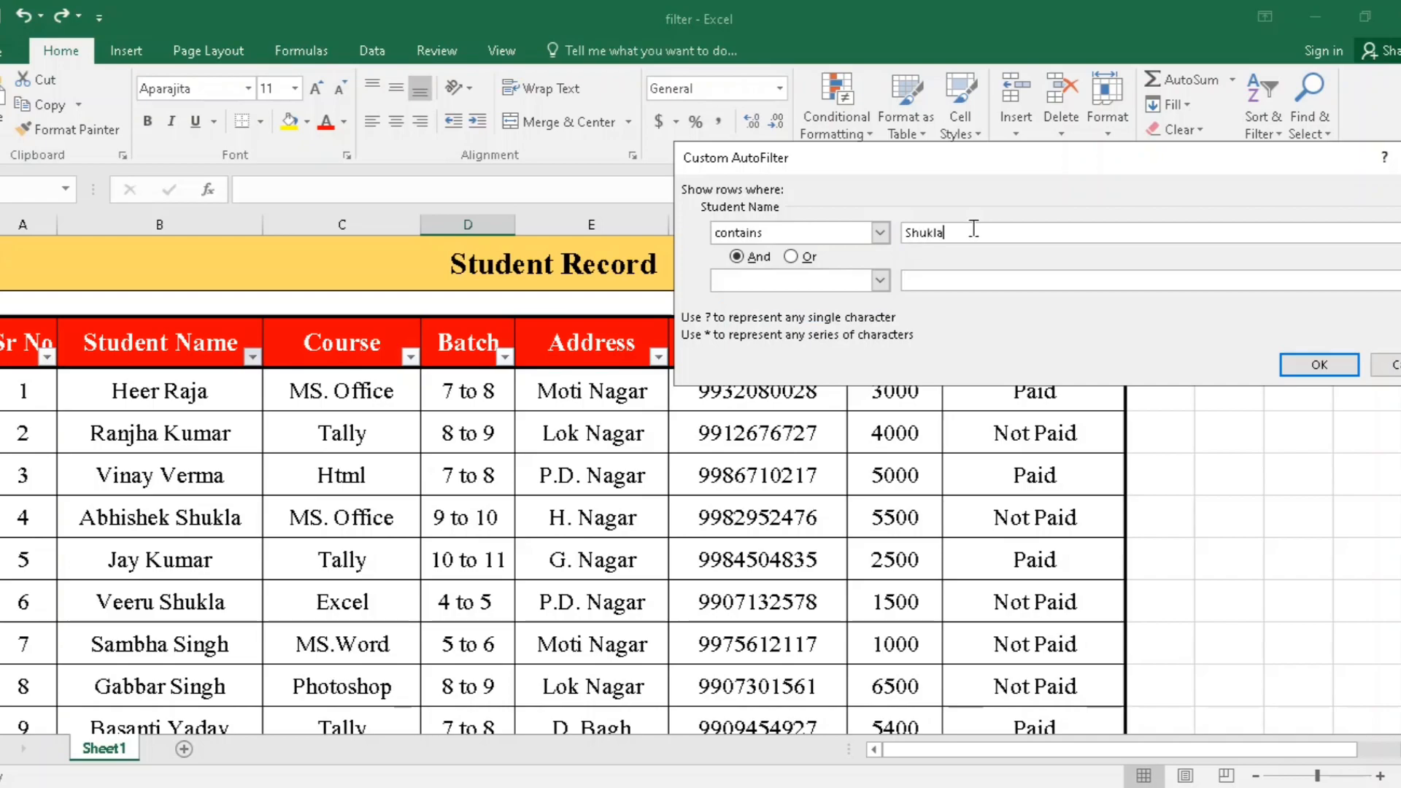
# Add a second And condition: Student Name 'begins with' A
pyautogui.click(880, 280)
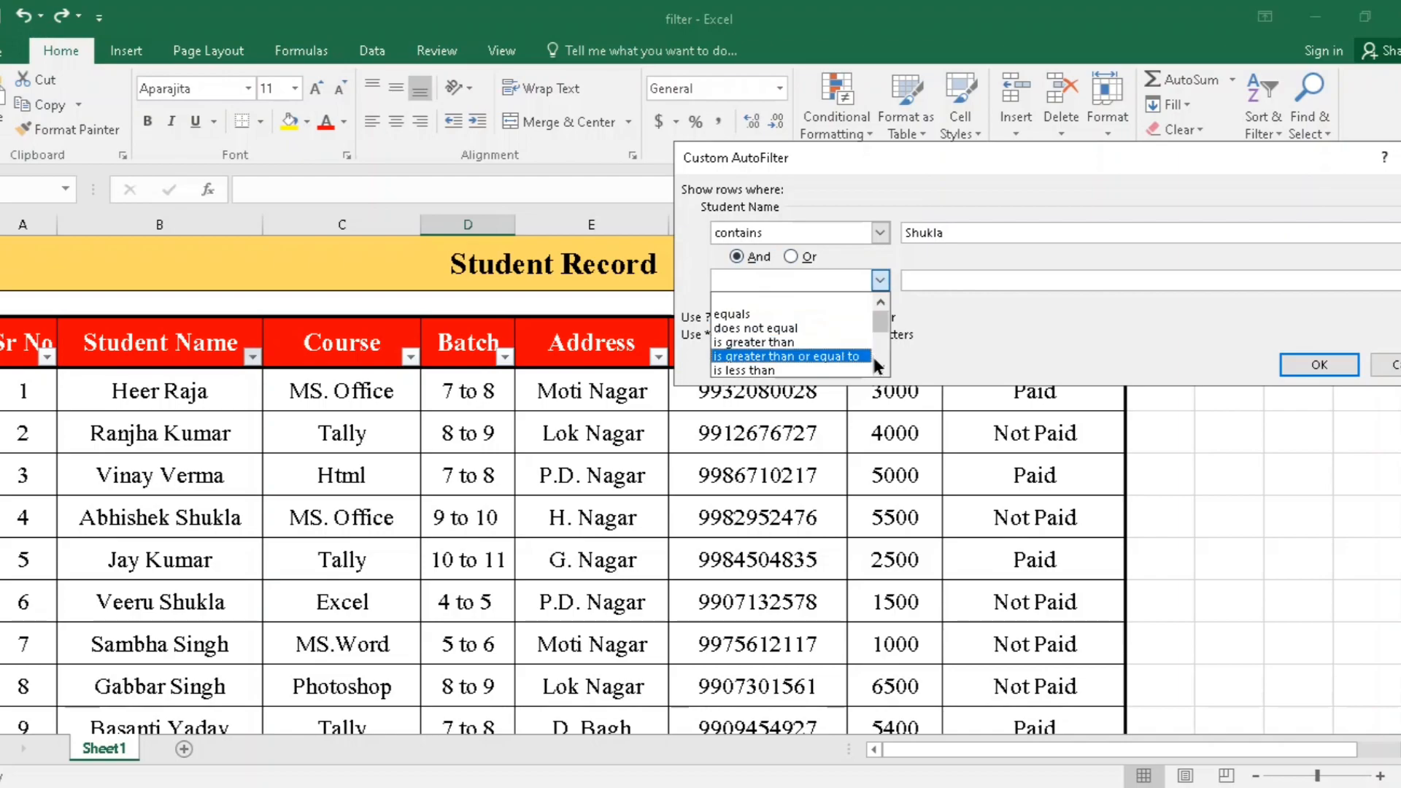
pyautogui.scroll(-3, 883, 364)
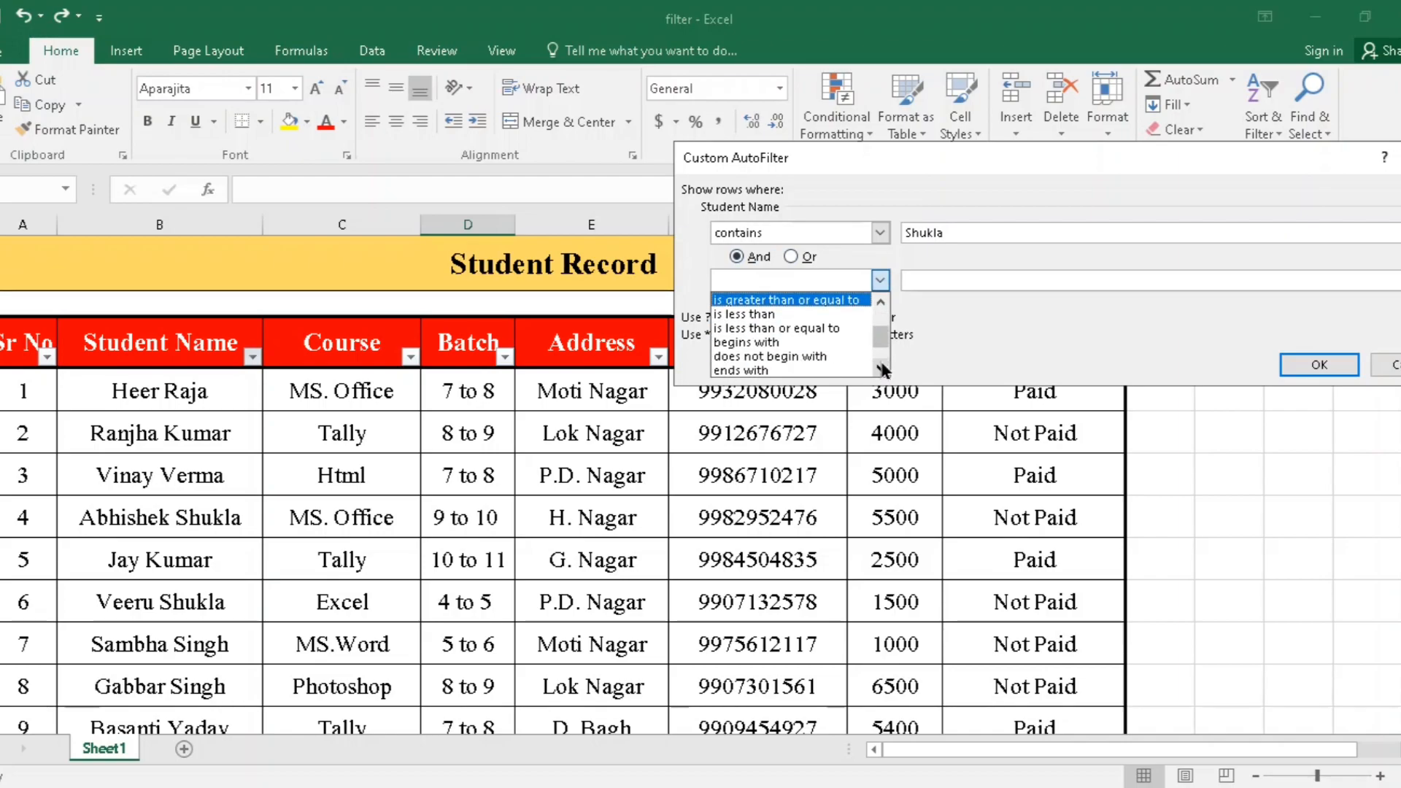
pyautogui.click(774, 342)
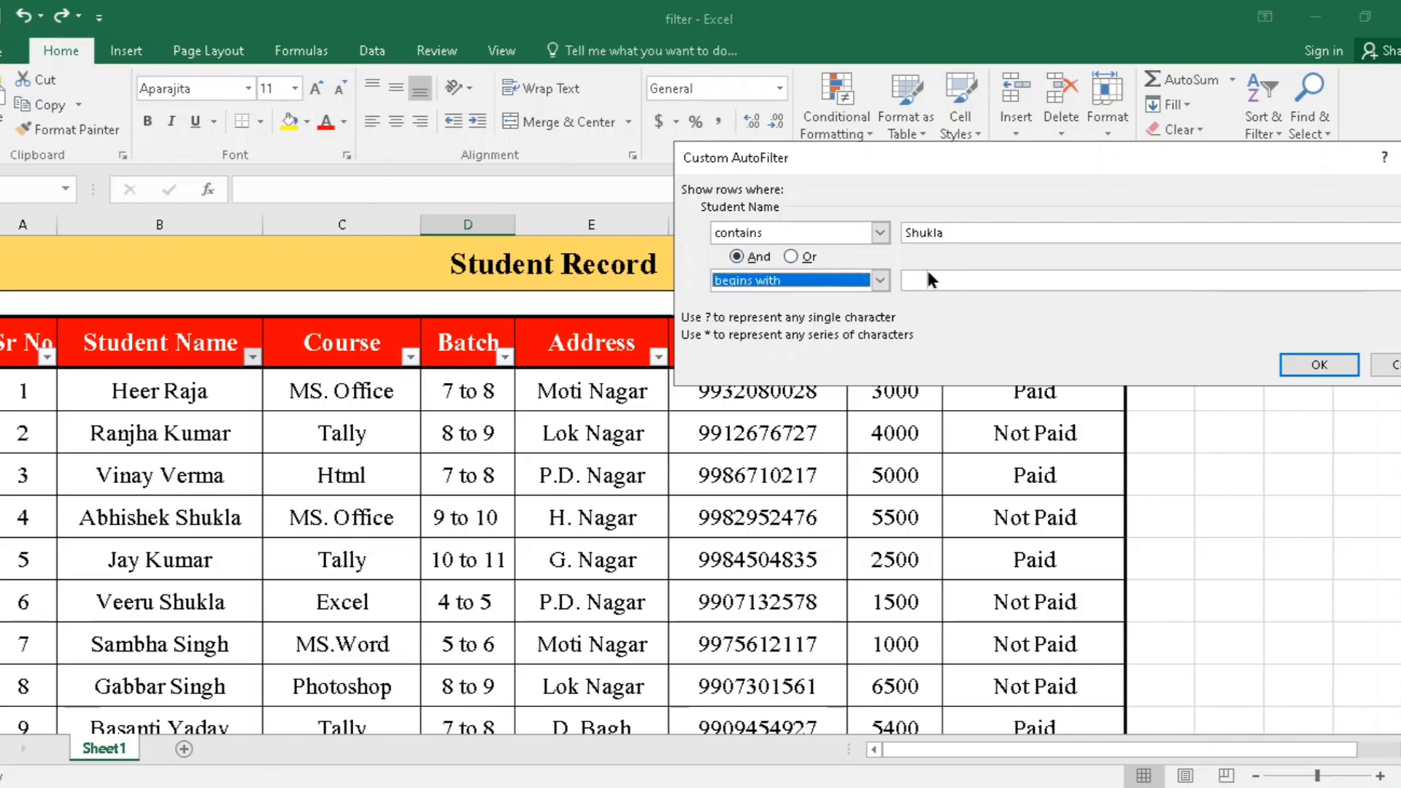
pyautogui.click(928, 280)
pyautogui.write('A')
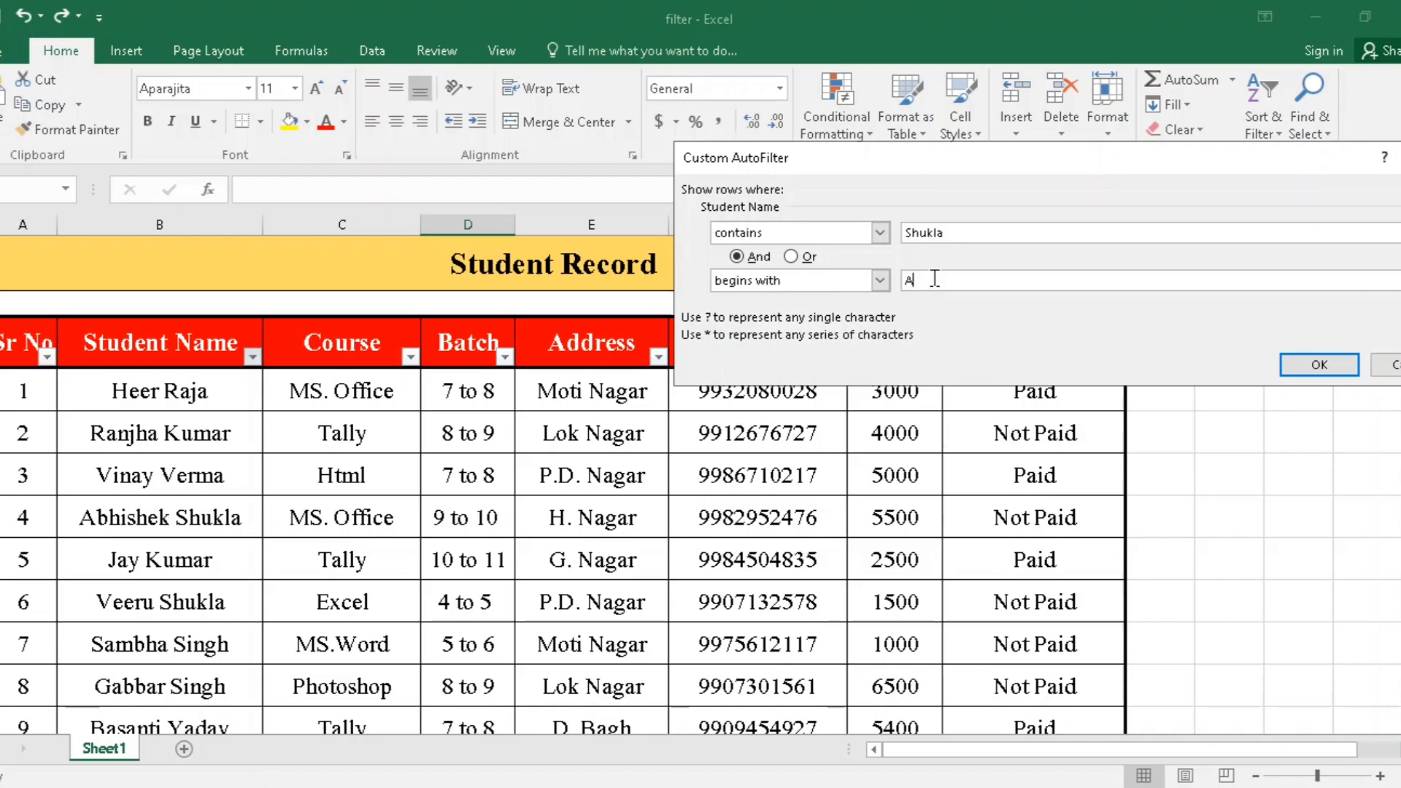
# Apply the two-condition name filter, leaving one record, then clear the Student Name filter
pyautogui.click(1307, 362)
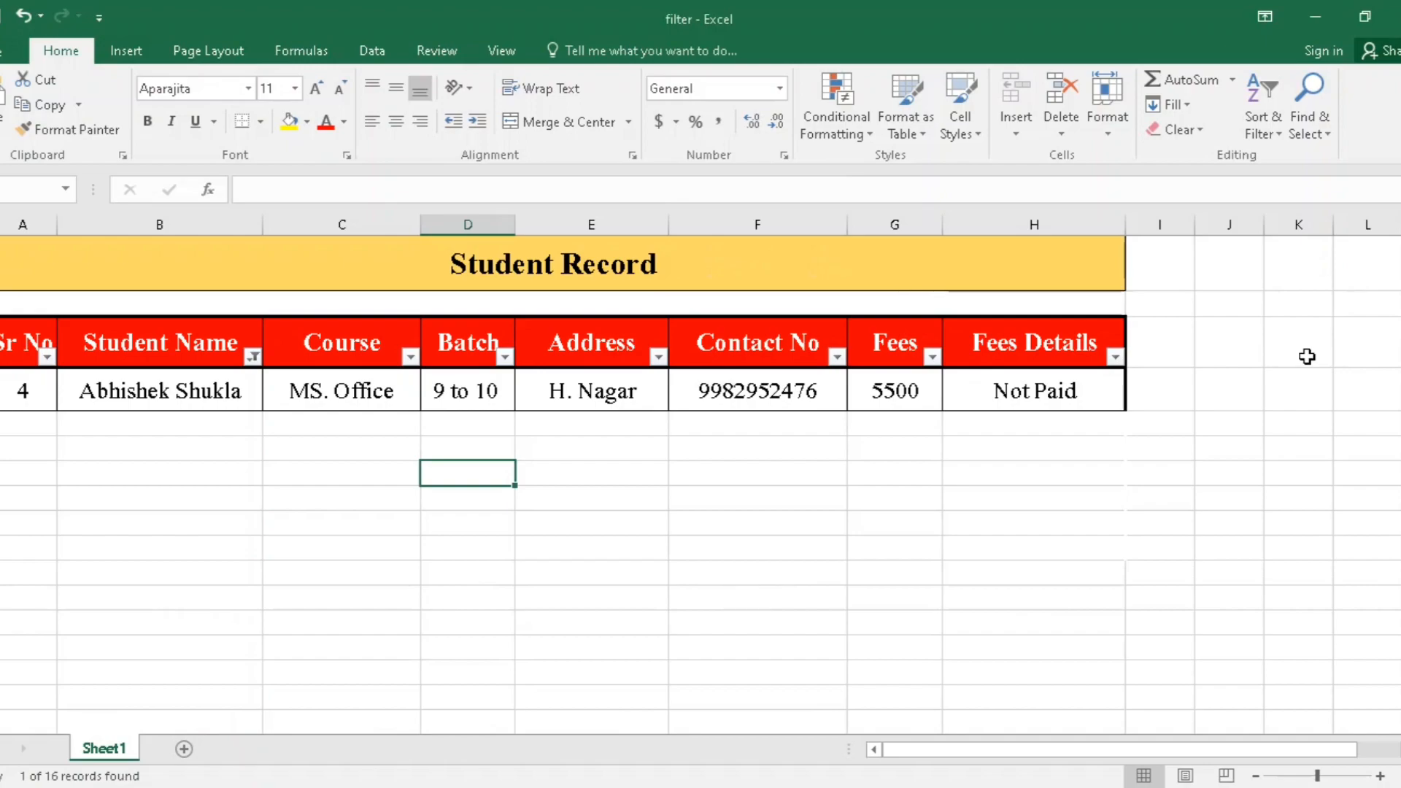
pyautogui.moveTo(31, 394); pyautogui.dragTo(964, 413)
pyautogui.click(232, 394)
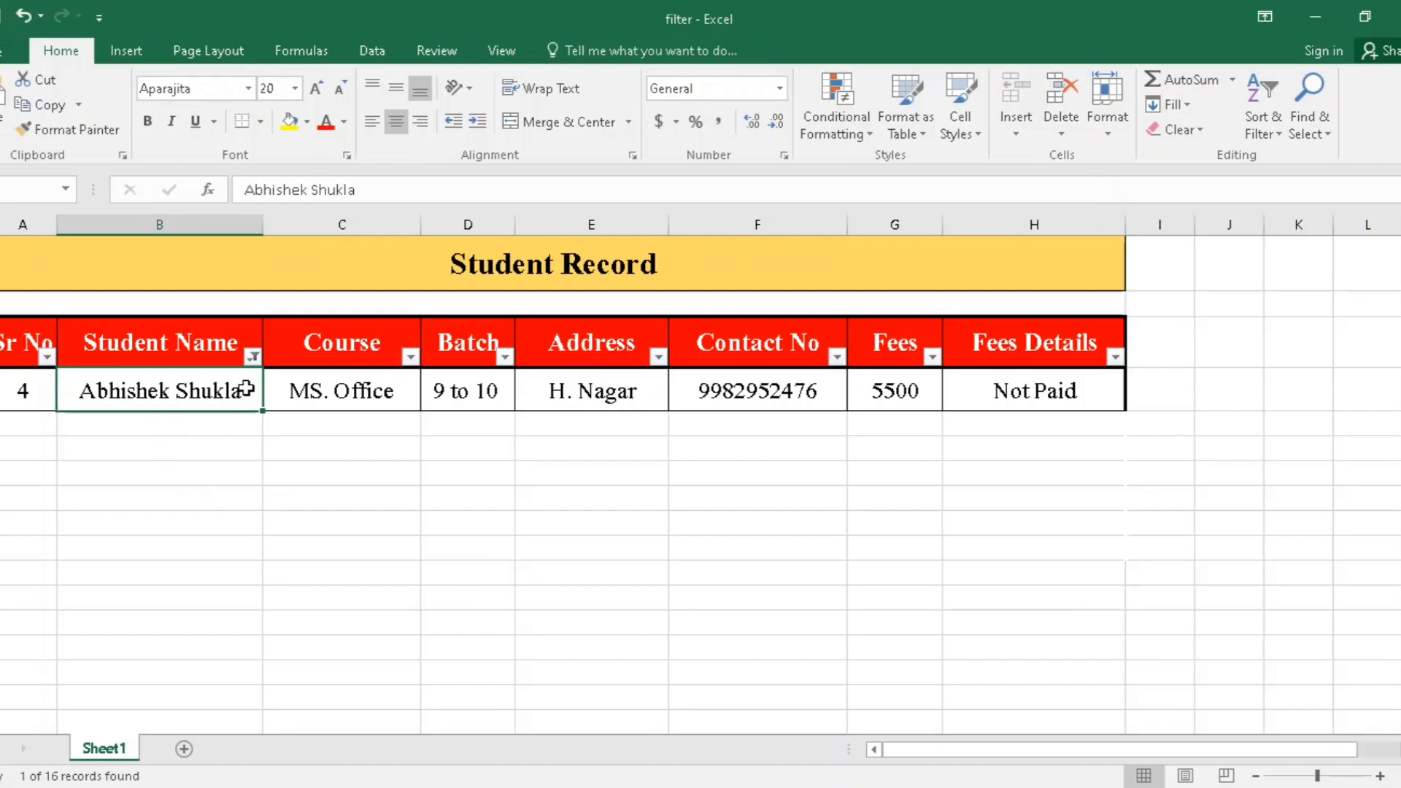
pyautogui.click(253, 356)
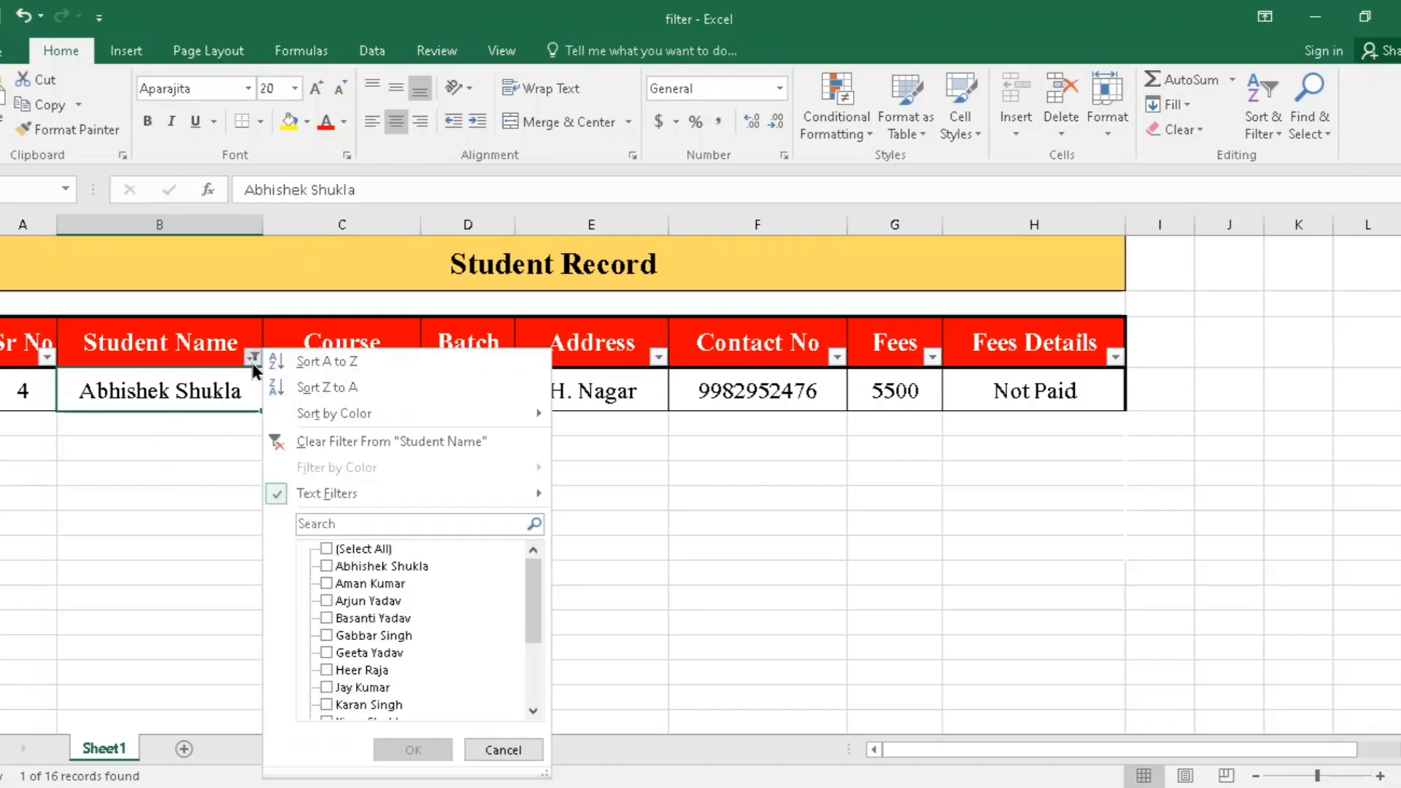
pyautogui.click(330, 447)
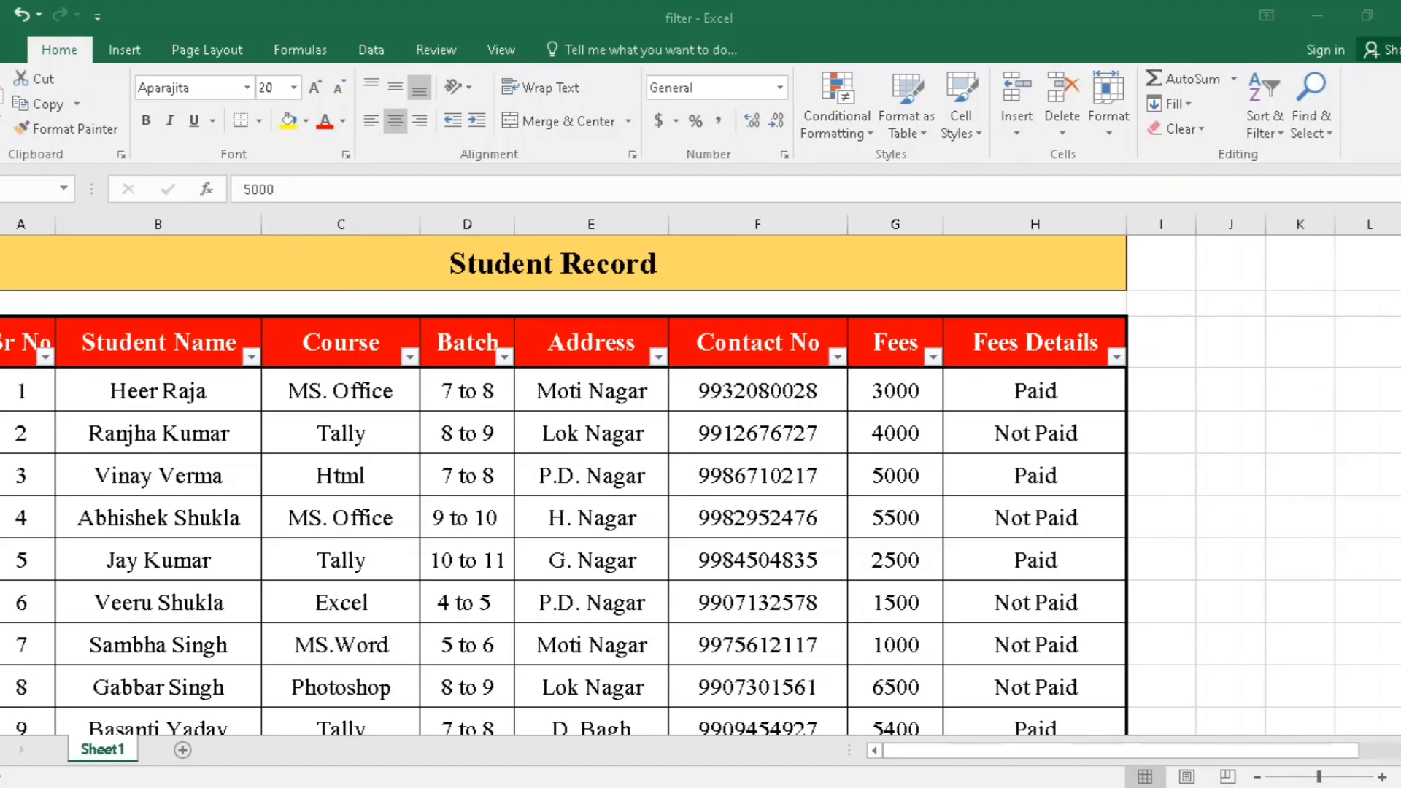
# Apply a Fees 'equals 4000' number filter, leaving one of 16 records
pyautogui.click(934, 356)
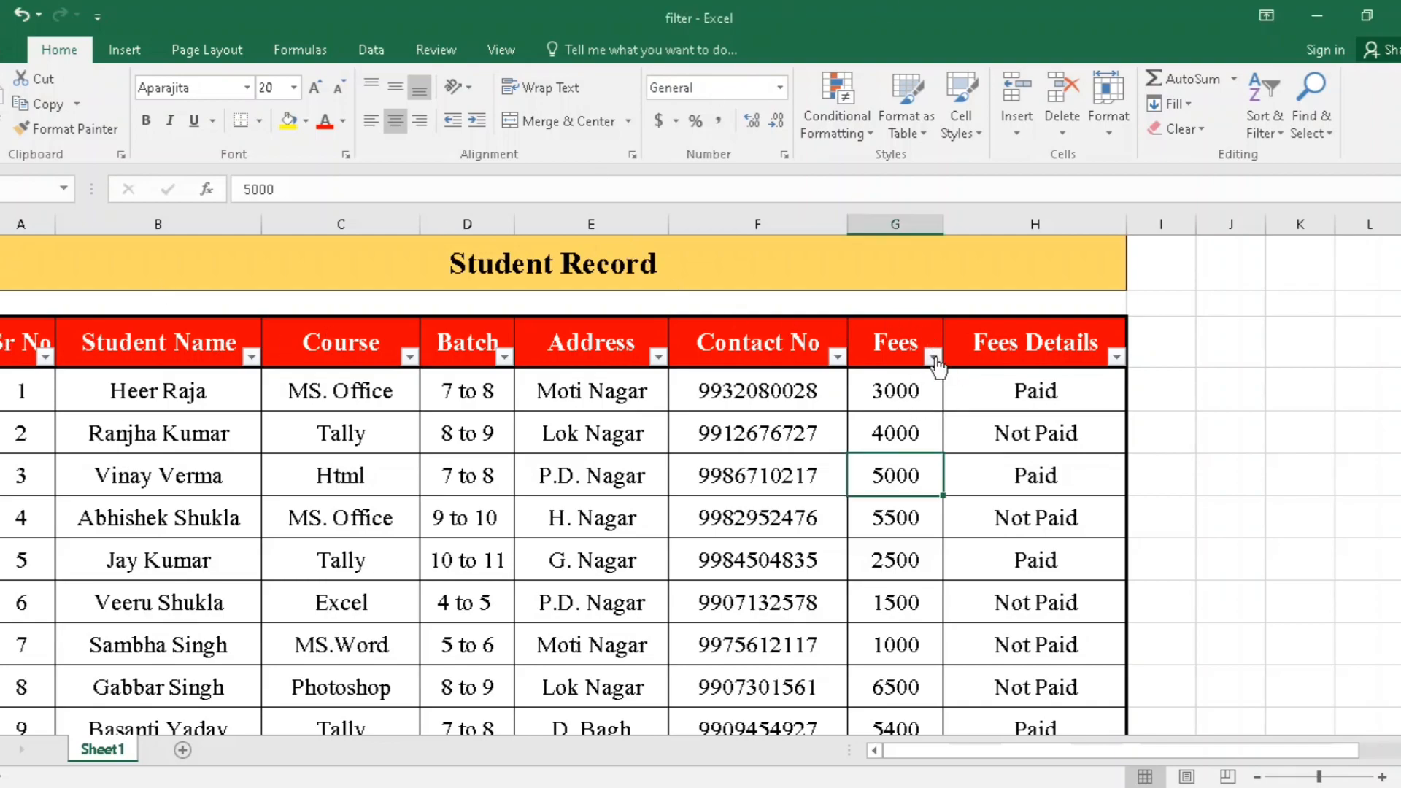
pyautogui.moveTo(677, 494)
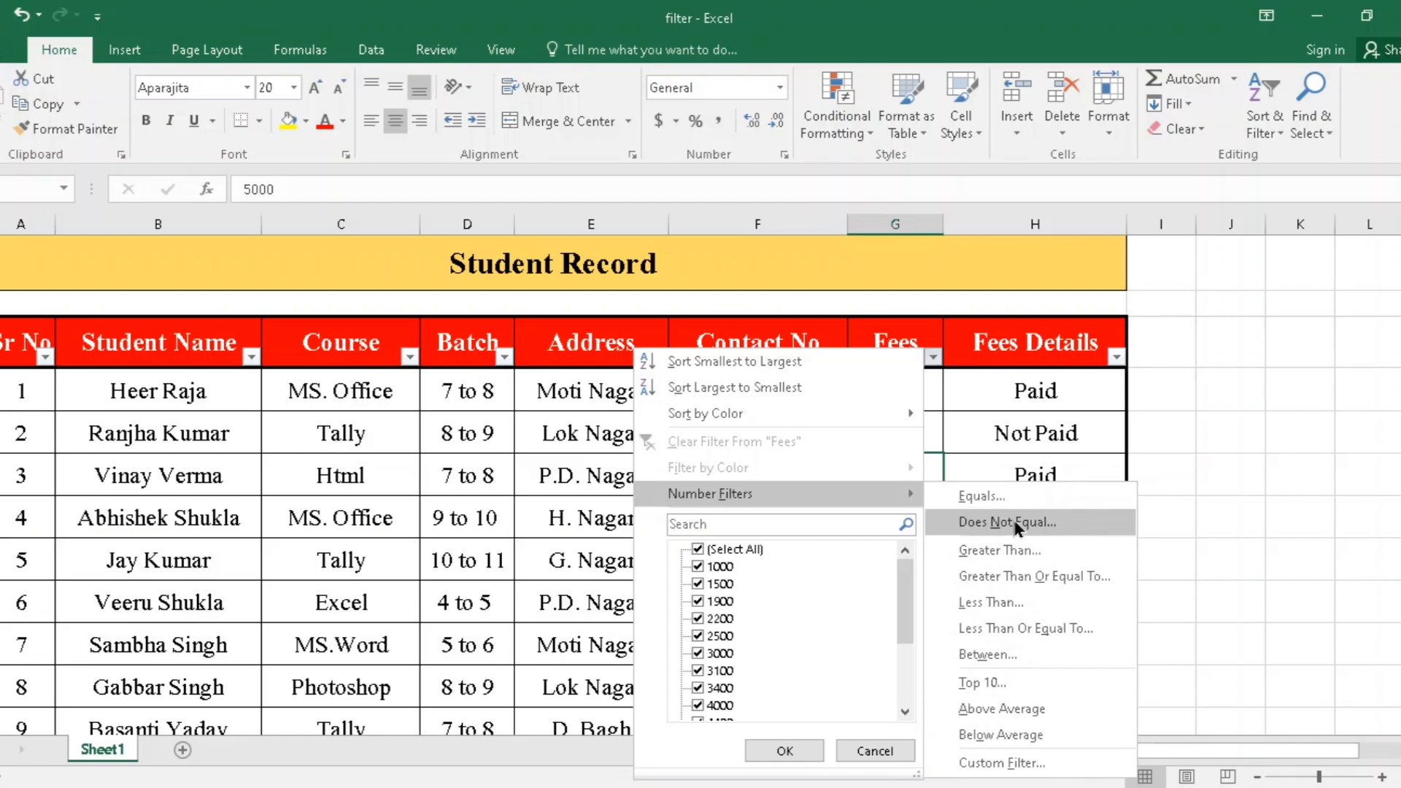
pyautogui.click(1020, 496)
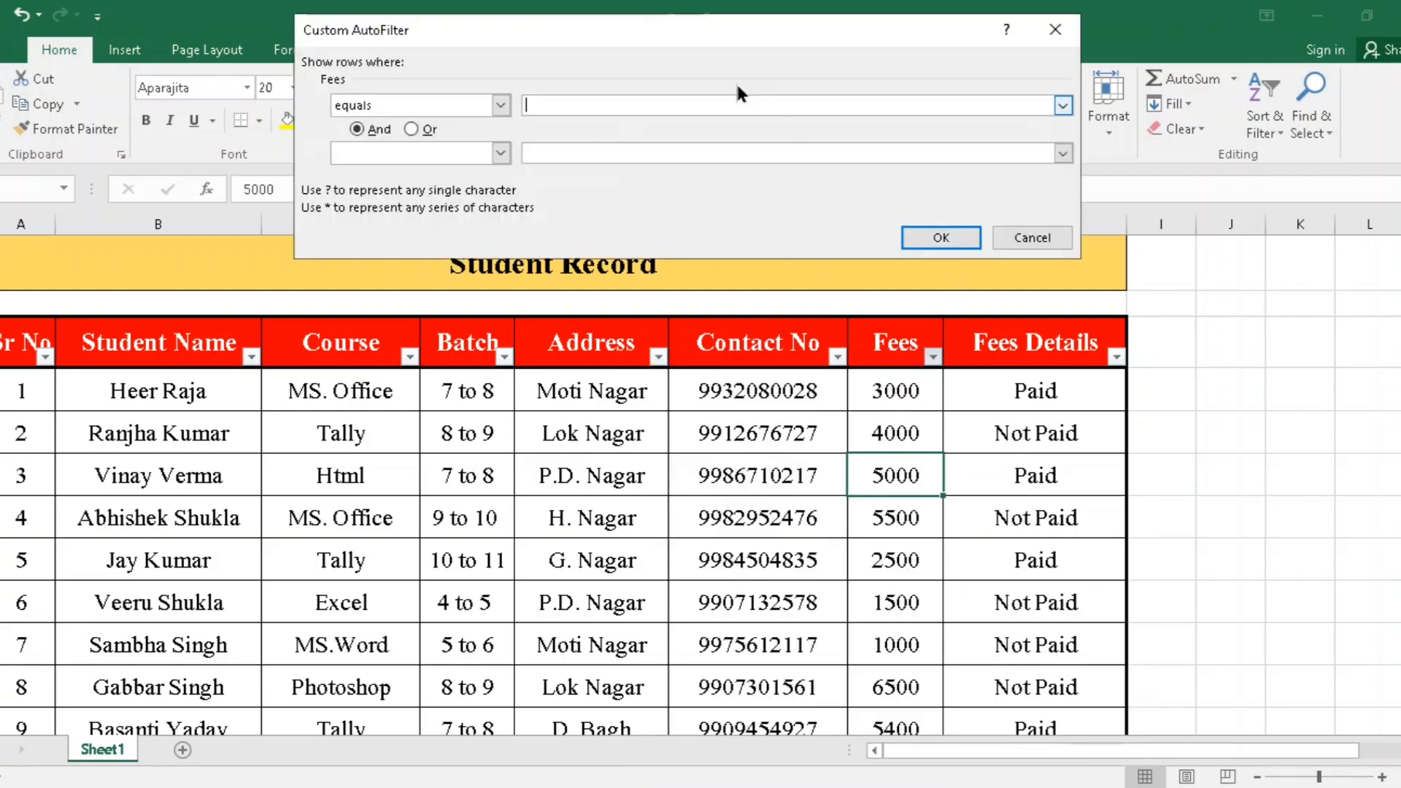
pyautogui.write('4000')
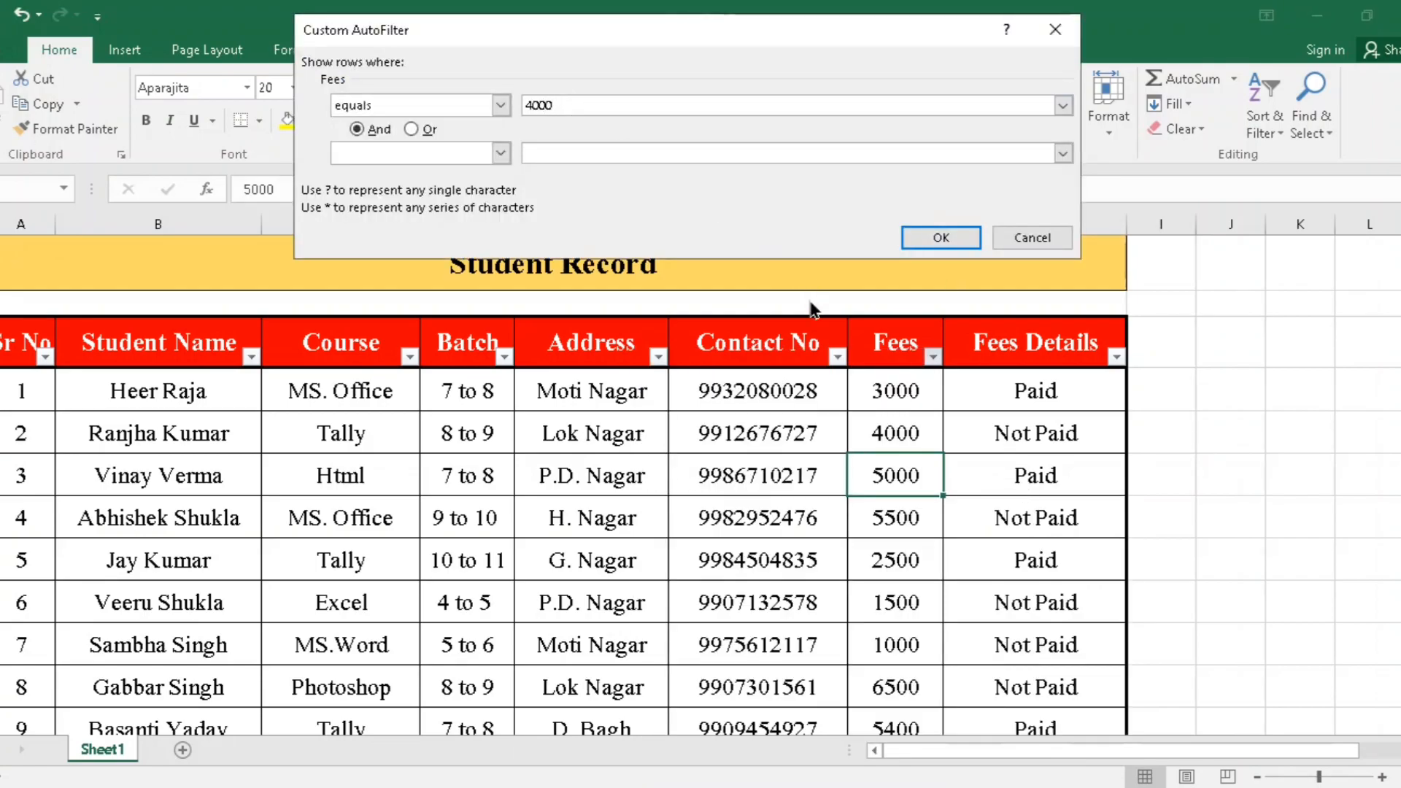
pyautogui.click(941, 237)
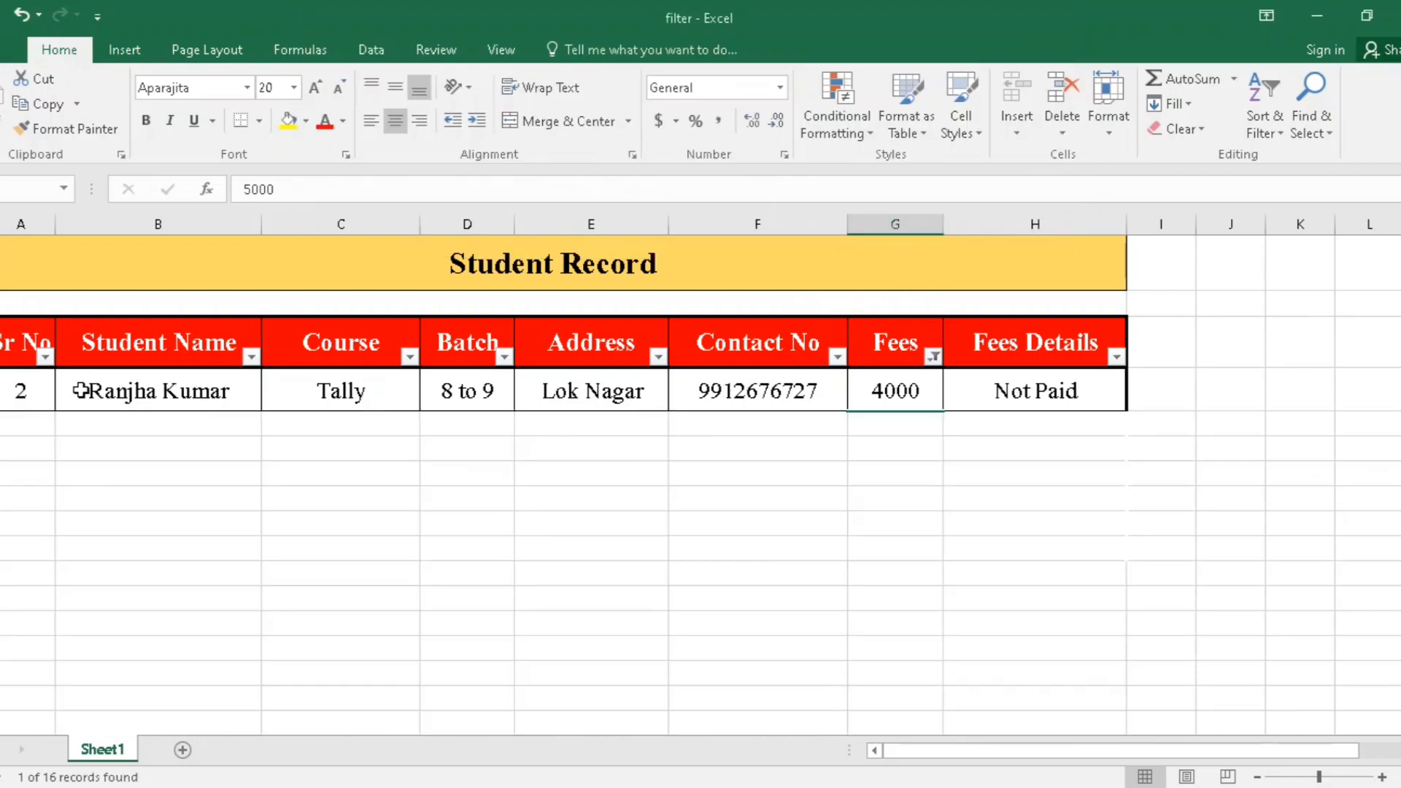
pyautogui.moveTo(80, 391); pyautogui.dragTo(917, 448)
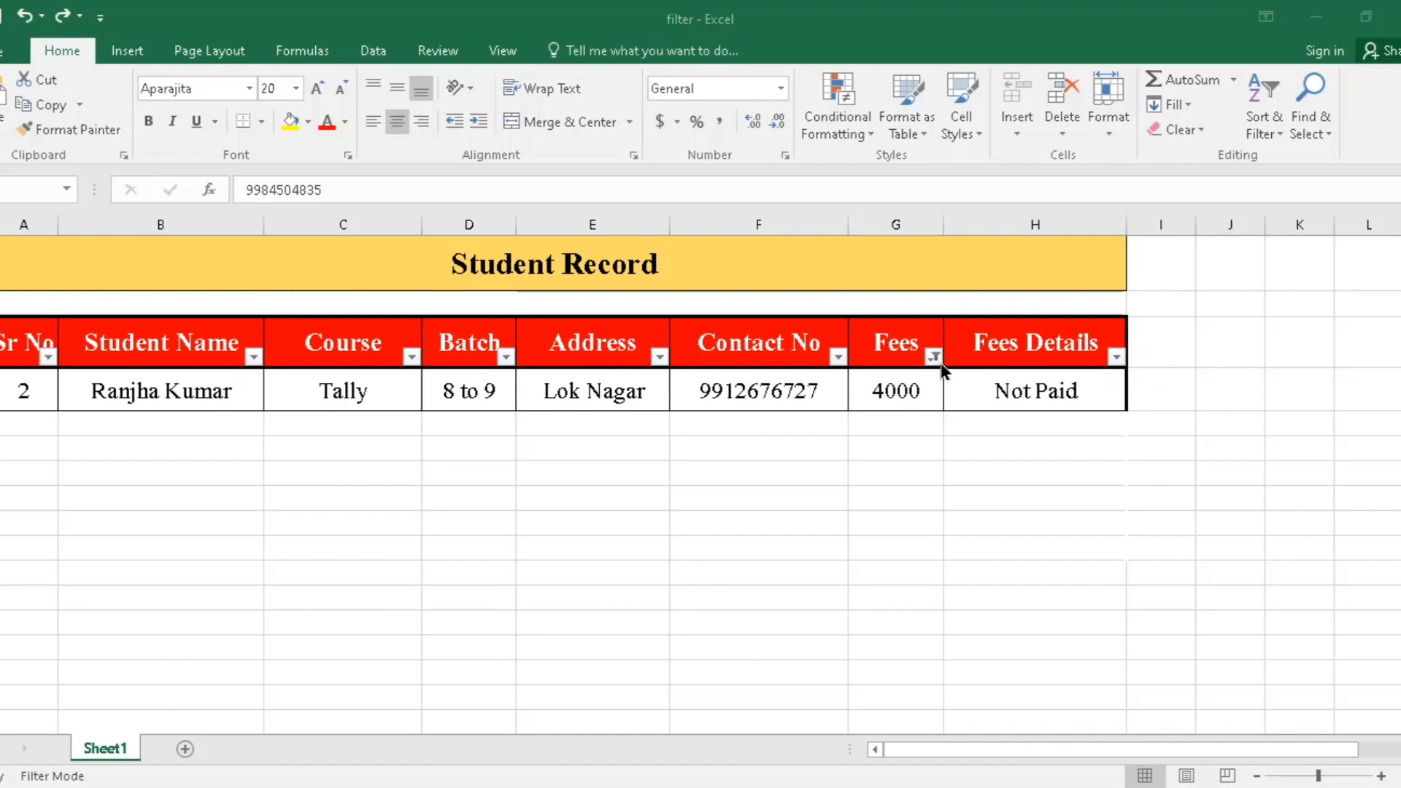
# Replace the Fees filter with 'does not equal 4000' and scroll through the remaining records
pyautogui.click(933, 357)
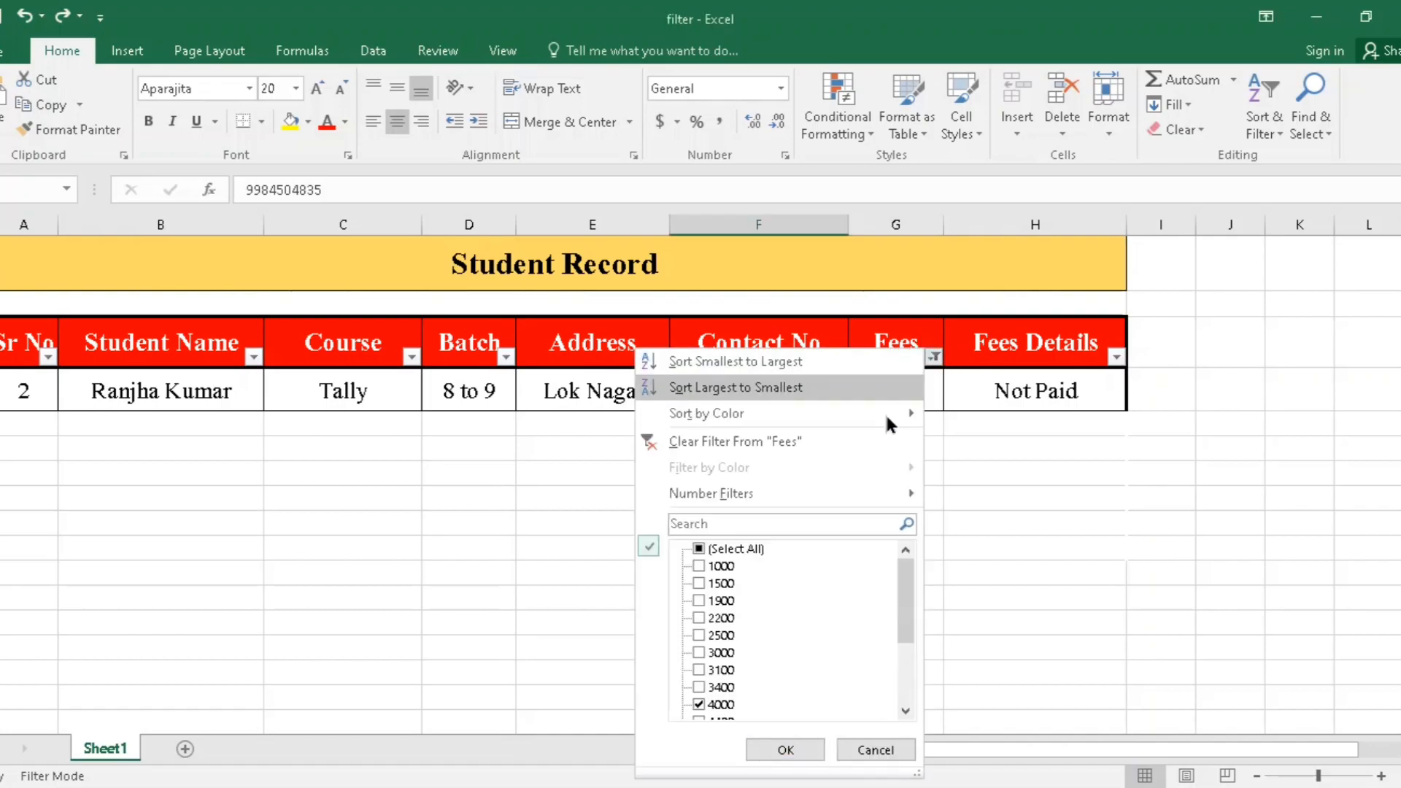
pyautogui.click(723, 441)
pyautogui.click(934, 357)
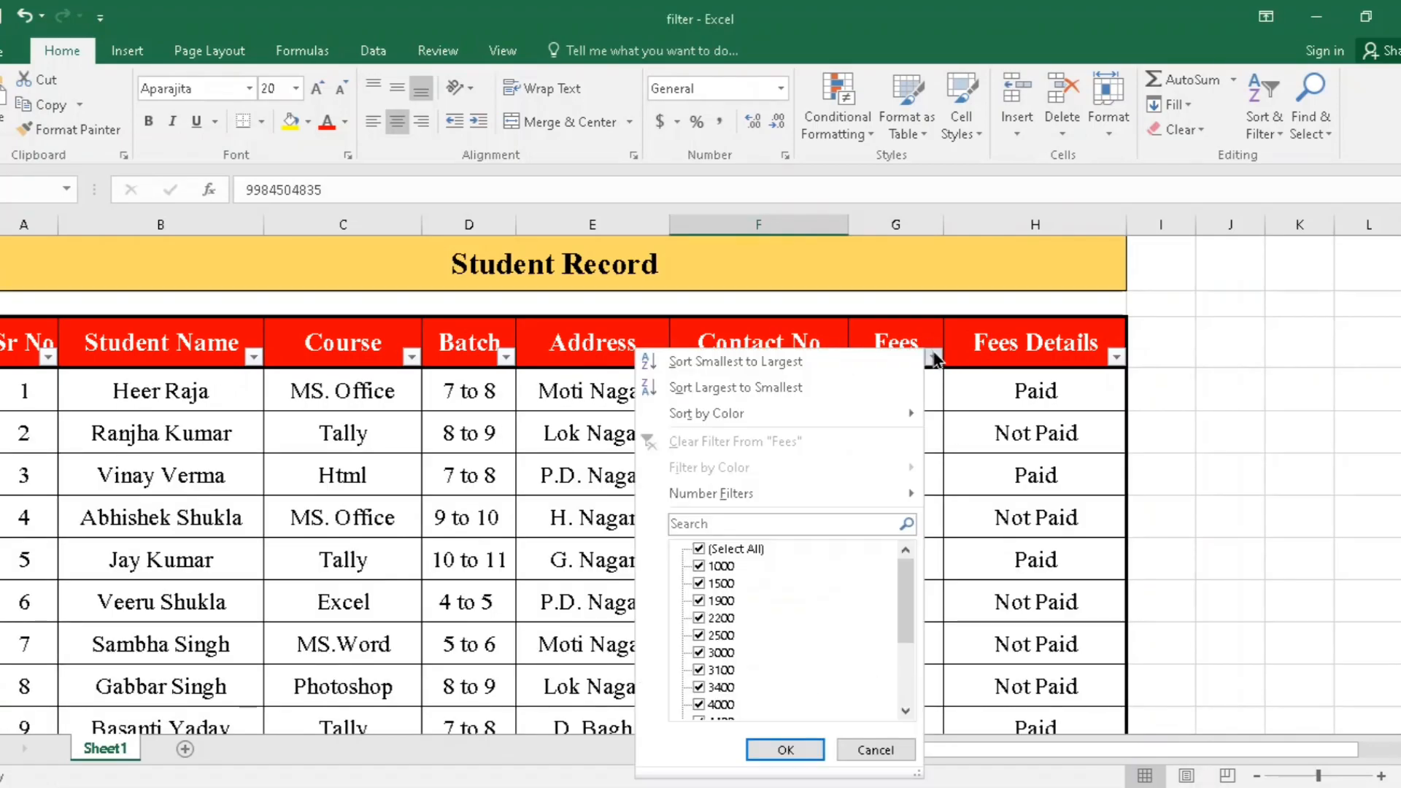
pyautogui.moveTo(904, 492)
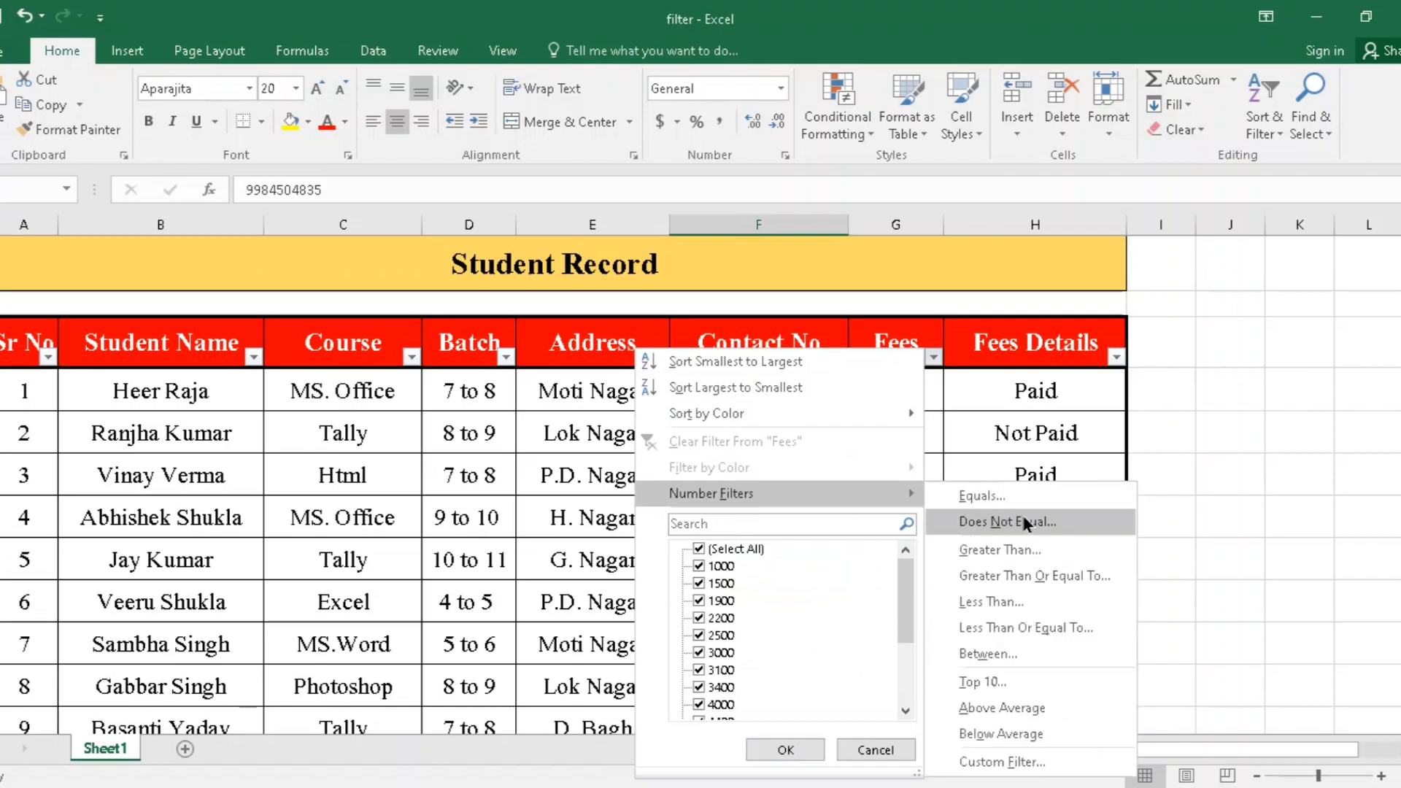
pyautogui.click(1070, 517)
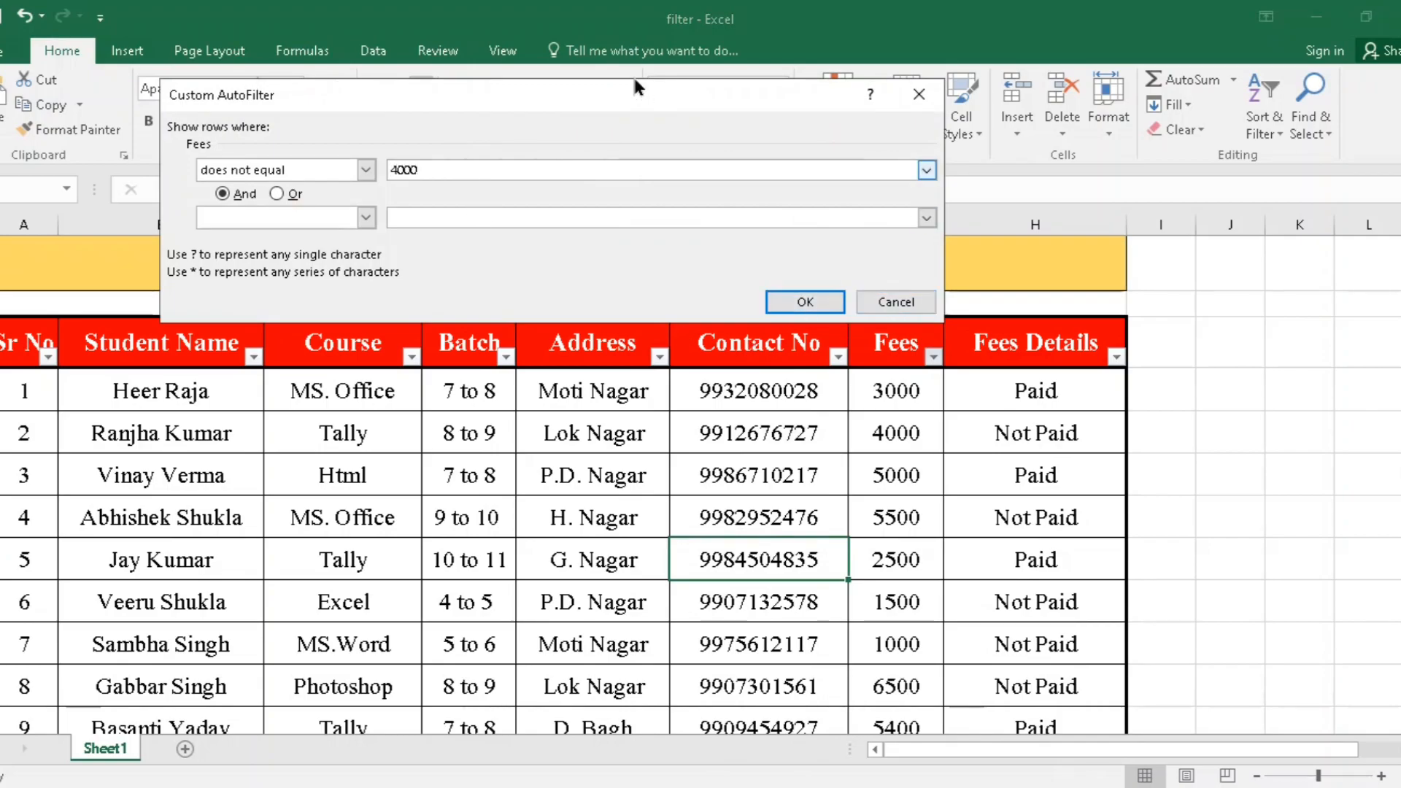
pyautogui.moveTo(634, 106); pyautogui.dragTo(614, 126)
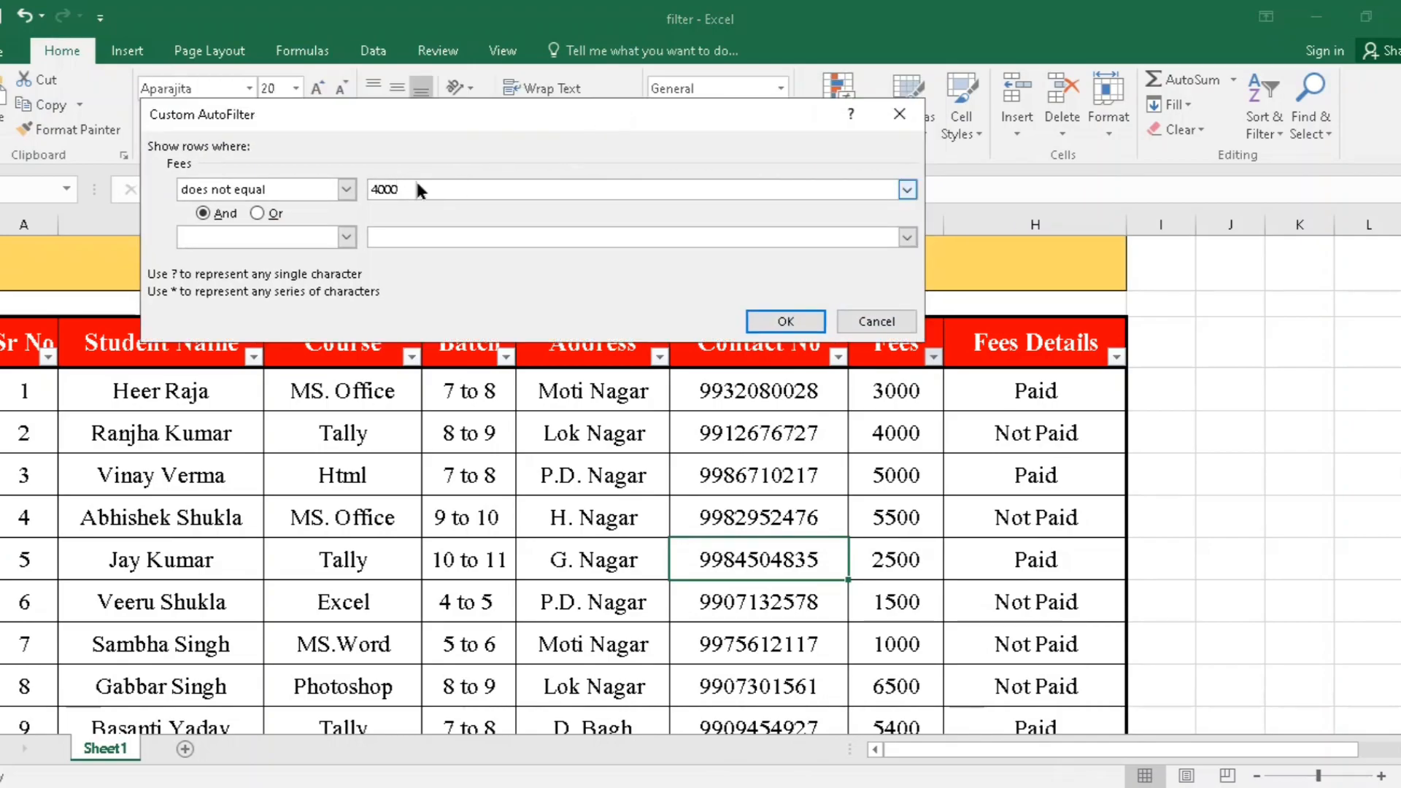
pyautogui.click(775, 320)
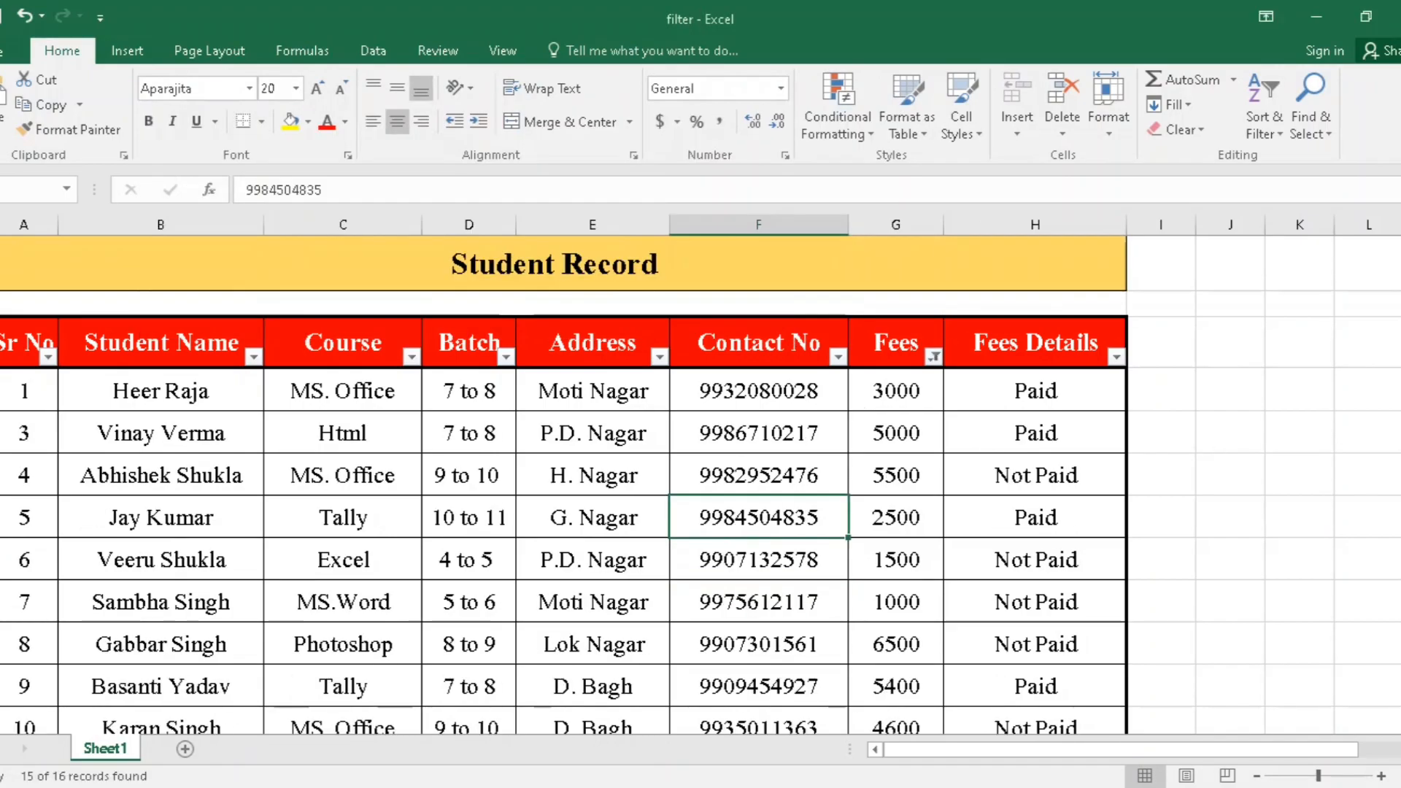
pyautogui.scroll(-1, 700, 482)
pyautogui.scroll(3, 828, 372)
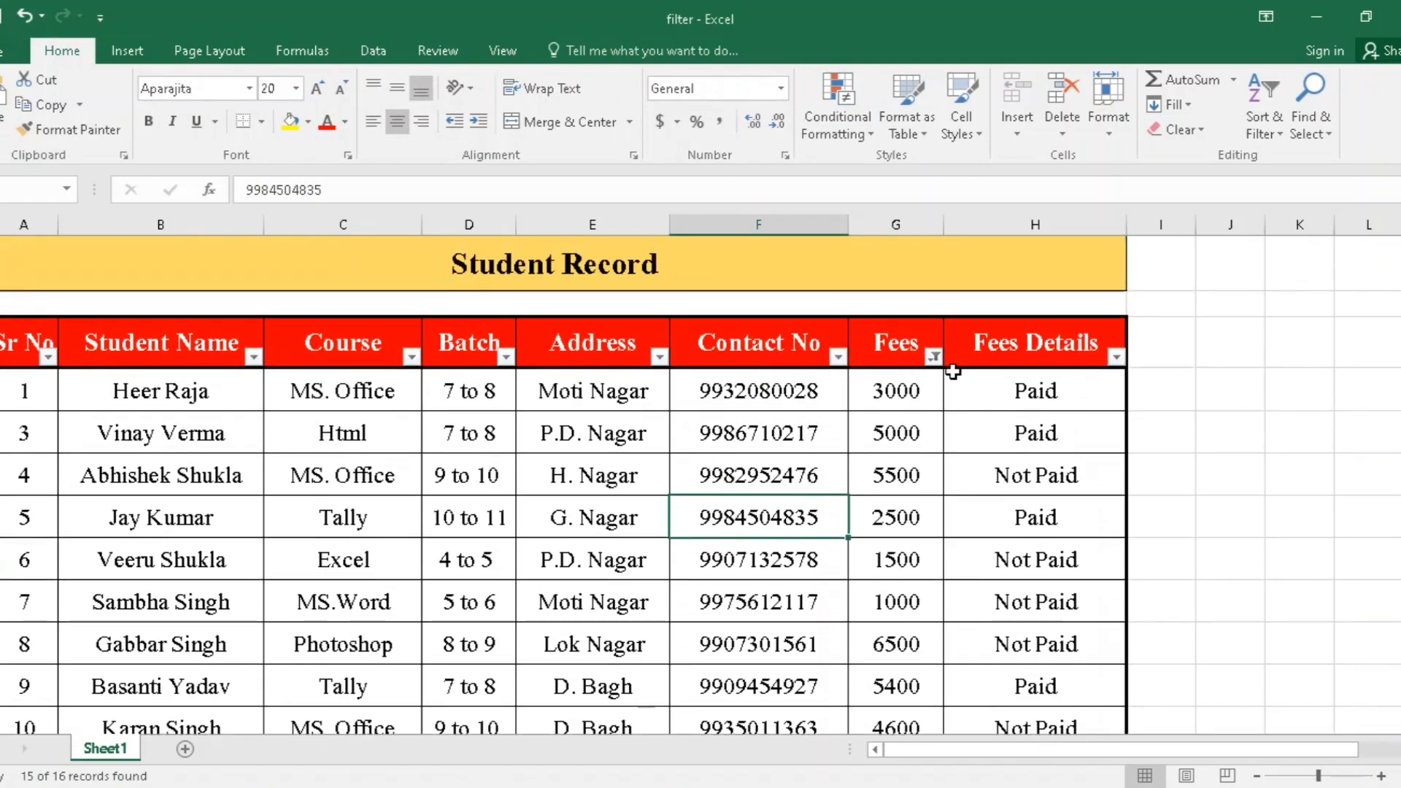
pyautogui.click(933, 357)
# Clear the Fees filter and apply Fees 'greater than 4000', showing 6 of 16 records
pyautogui.click(759, 440)
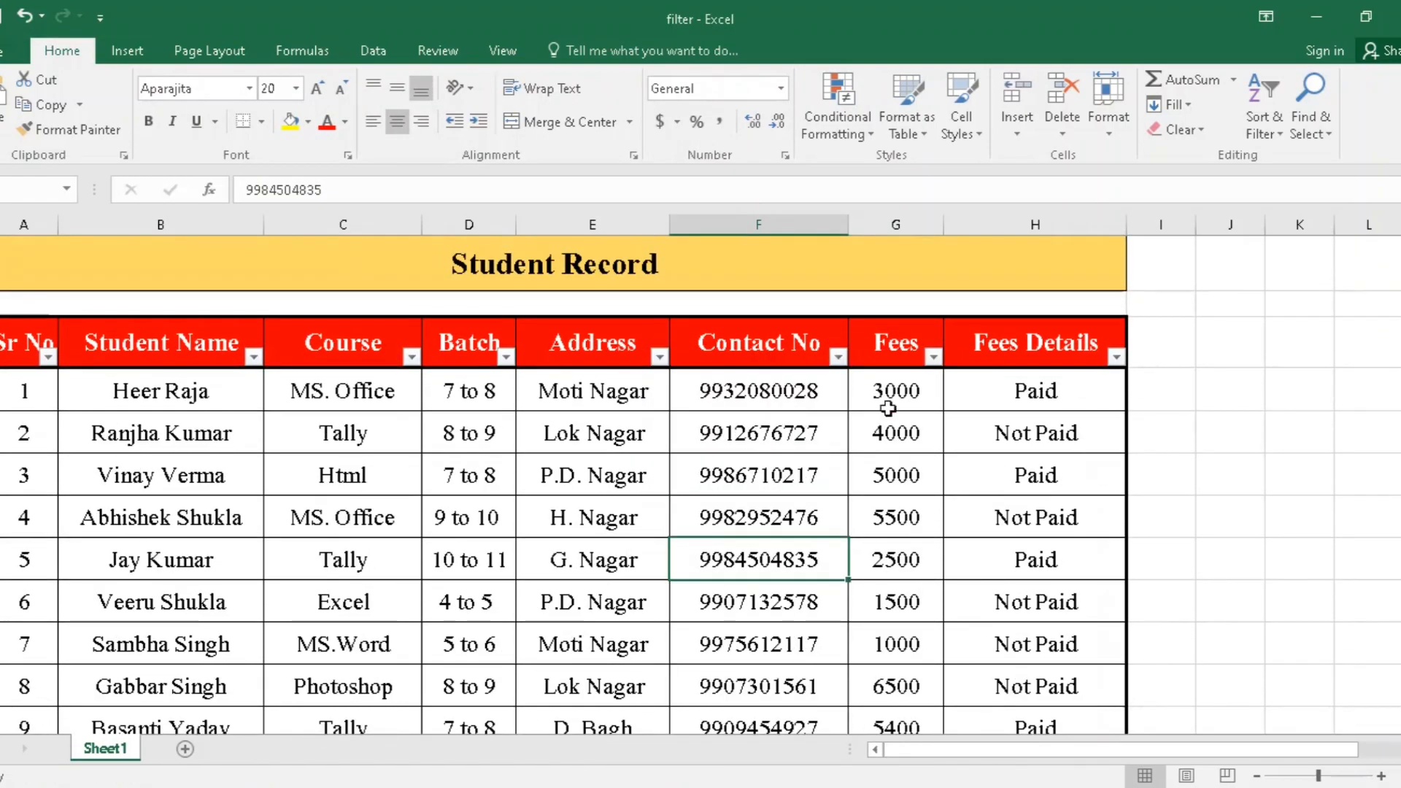
pyautogui.click(934, 357)
pyautogui.moveTo(738, 491)
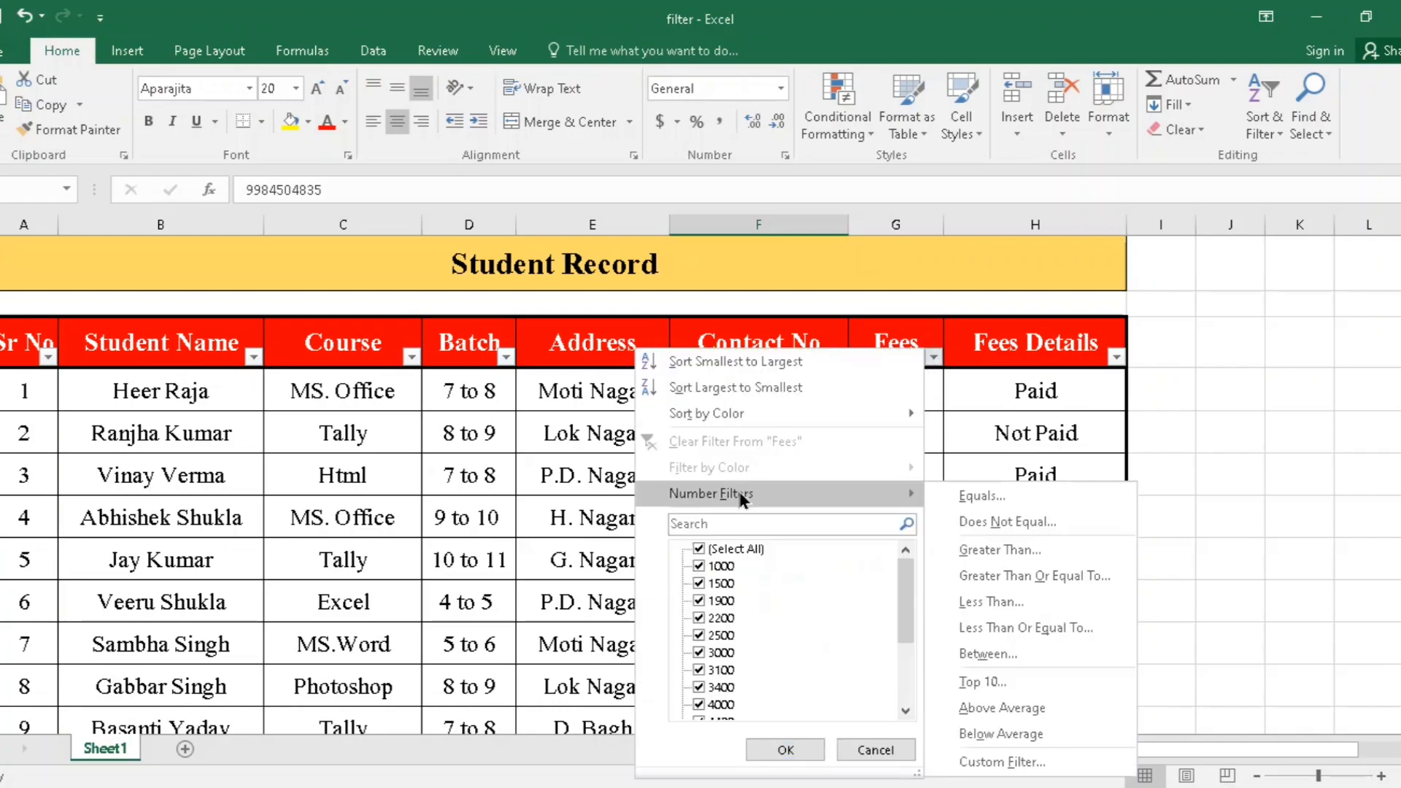
pyautogui.click(1029, 552)
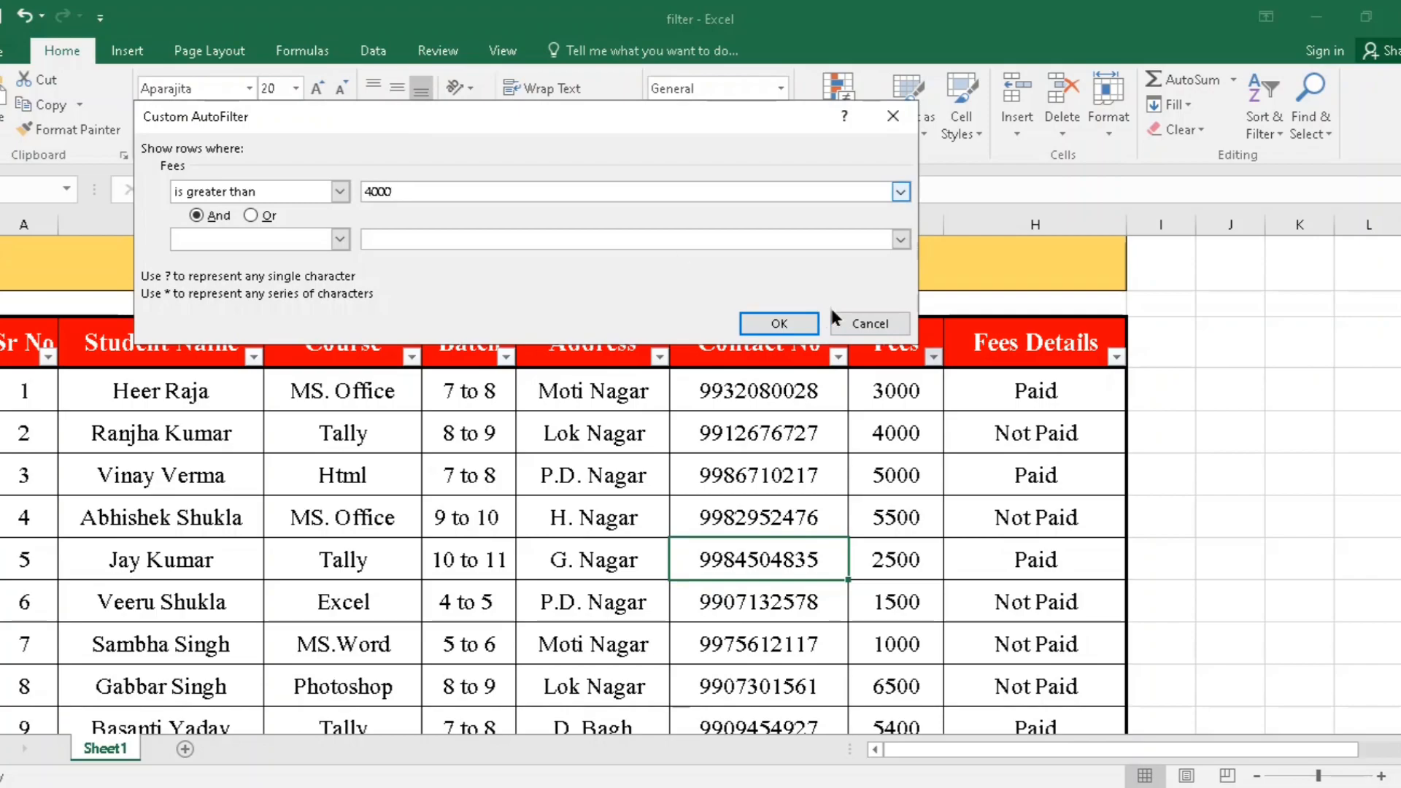
pyautogui.doubleClick(397, 193)
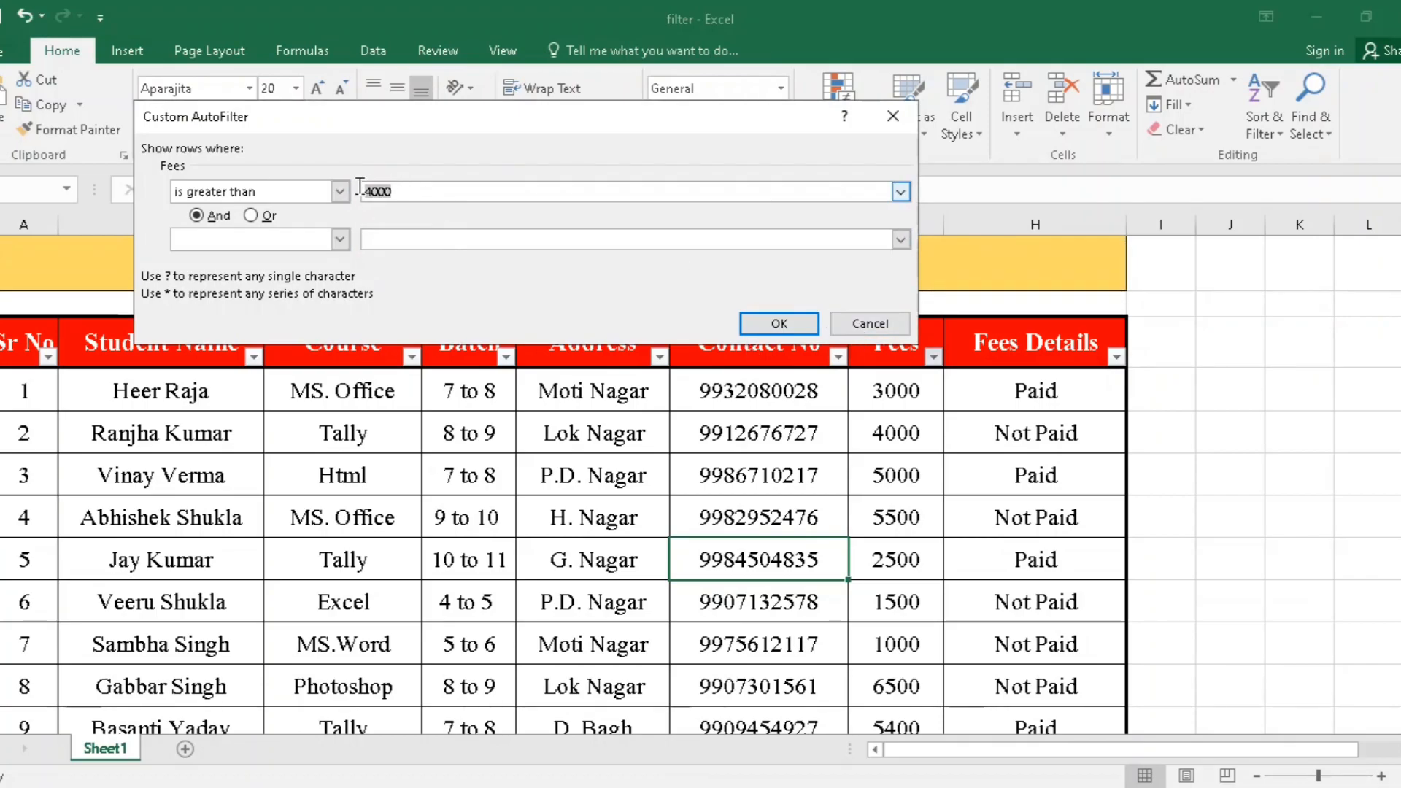
pyautogui.click(778, 321)
pyautogui.moveTo(80, 394); pyautogui.dragTo(929, 610)
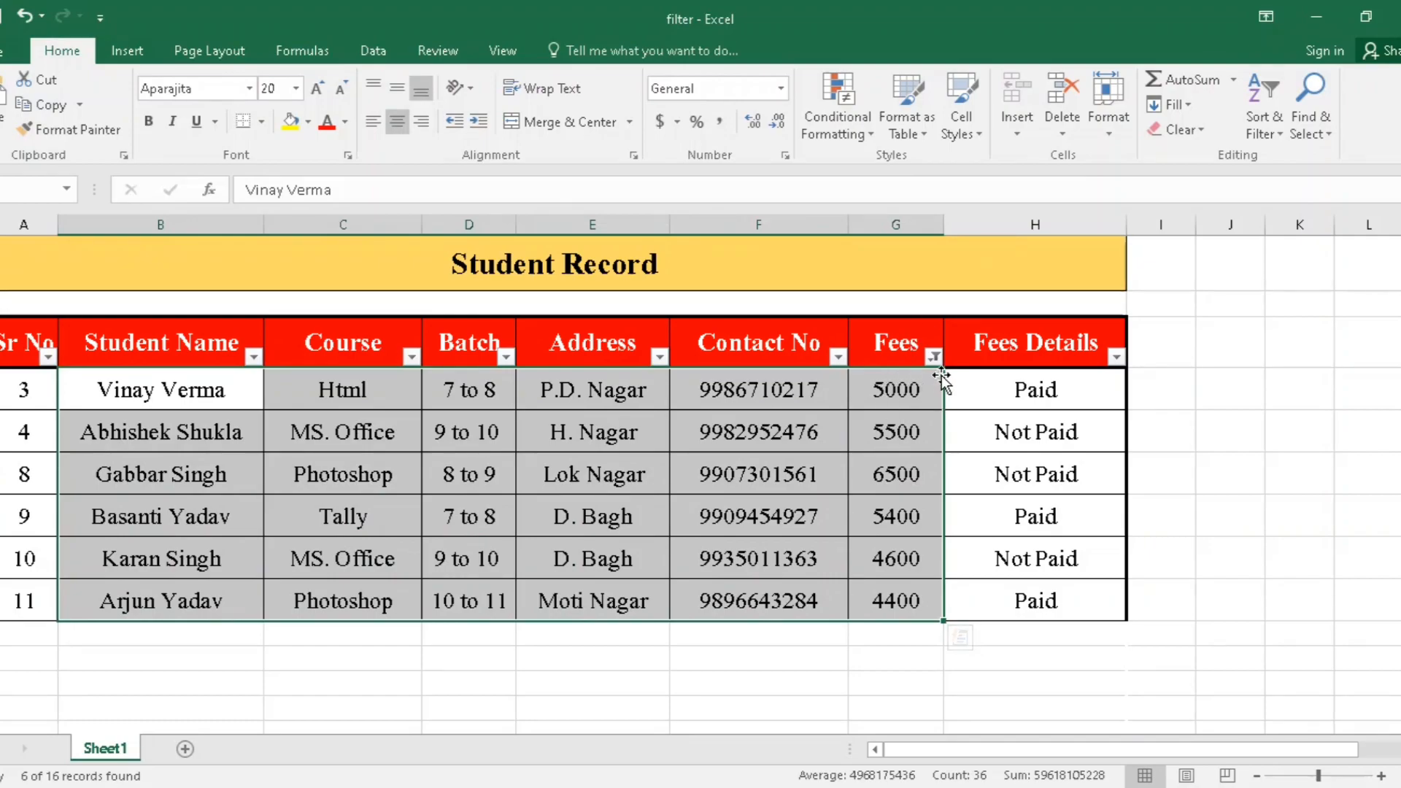
pyautogui.click(934, 357)
# Filter Fees to 'greater than or equal to 4000' (7 of 16), check their total, then clear it
pyautogui.click(770, 446)
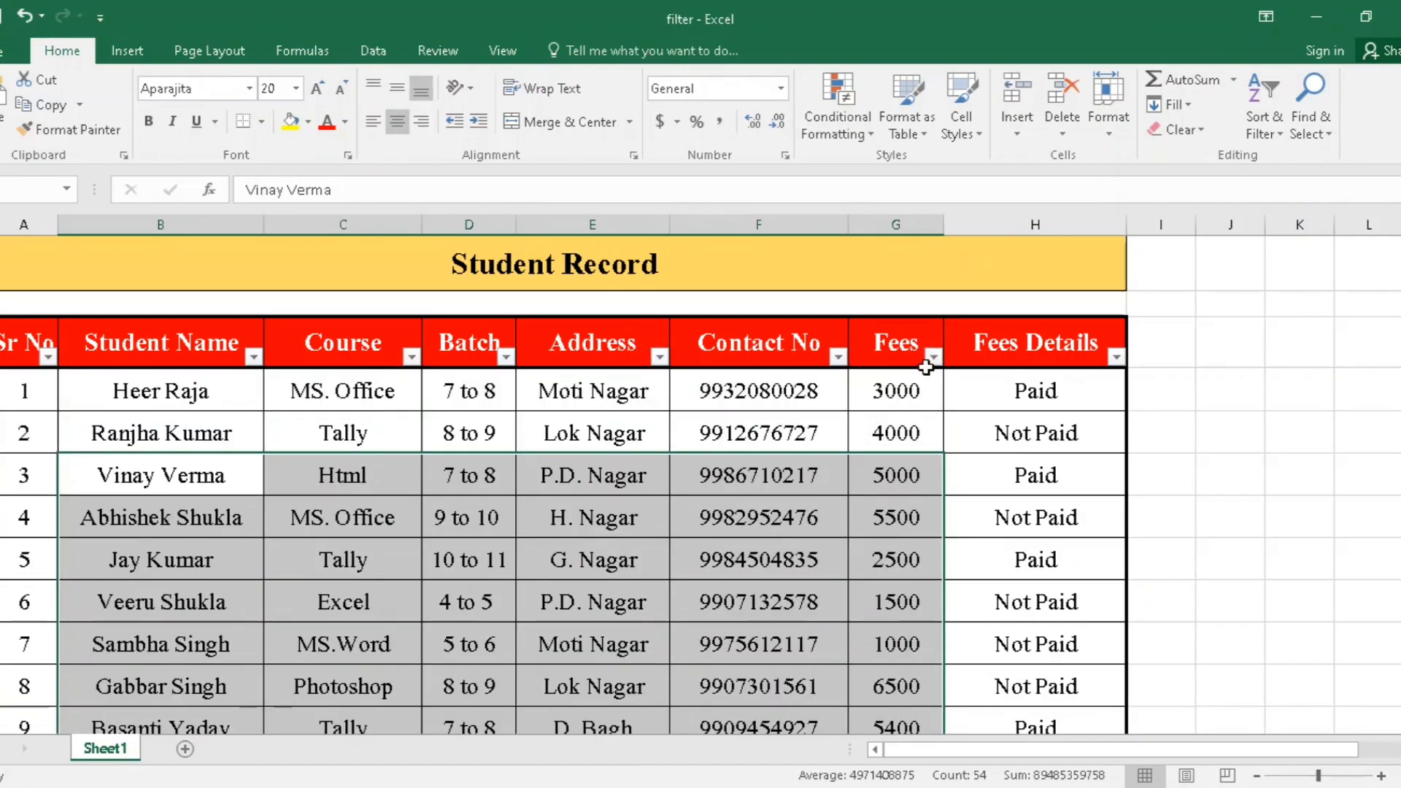
pyautogui.click(934, 359)
pyautogui.moveTo(751, 489)
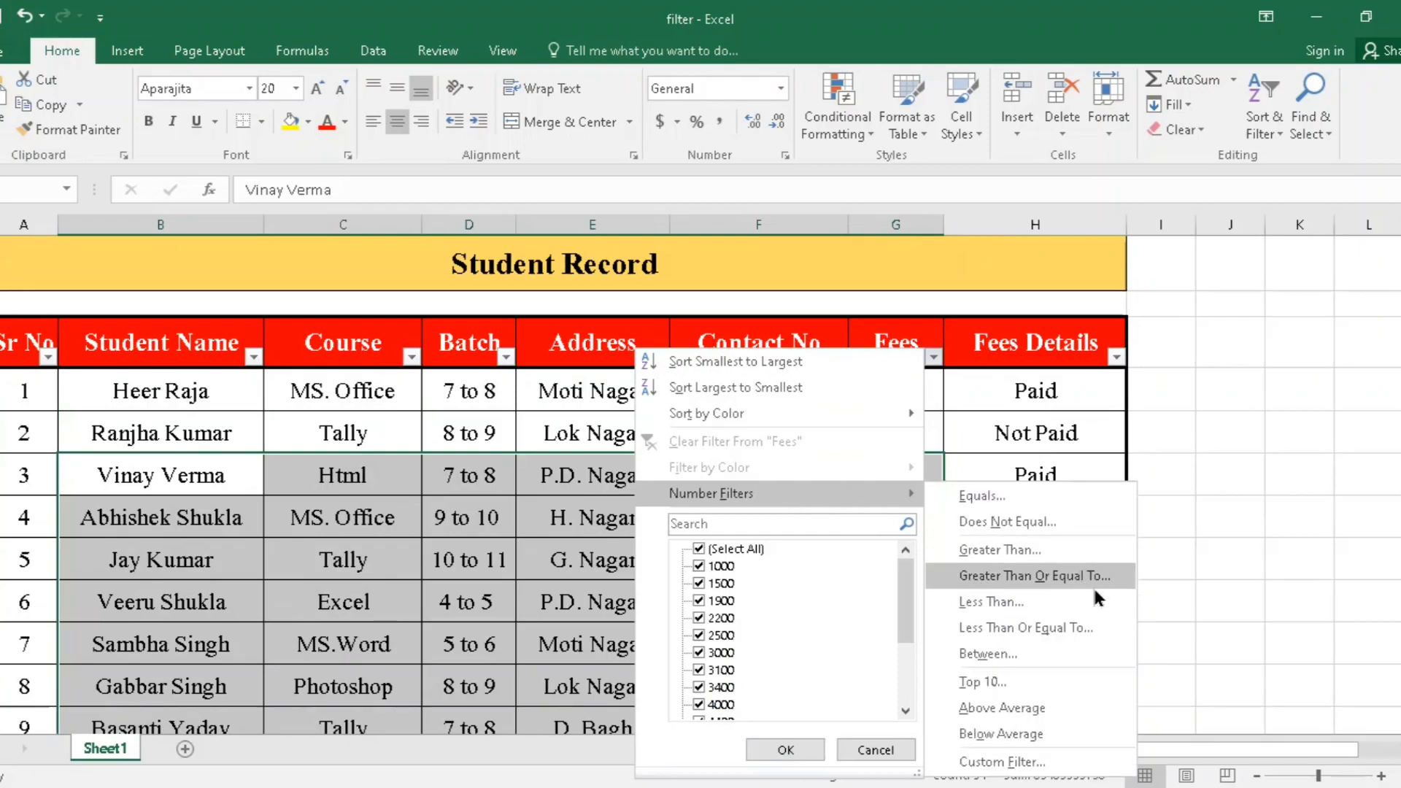
pyautogui.click(1073, 577)
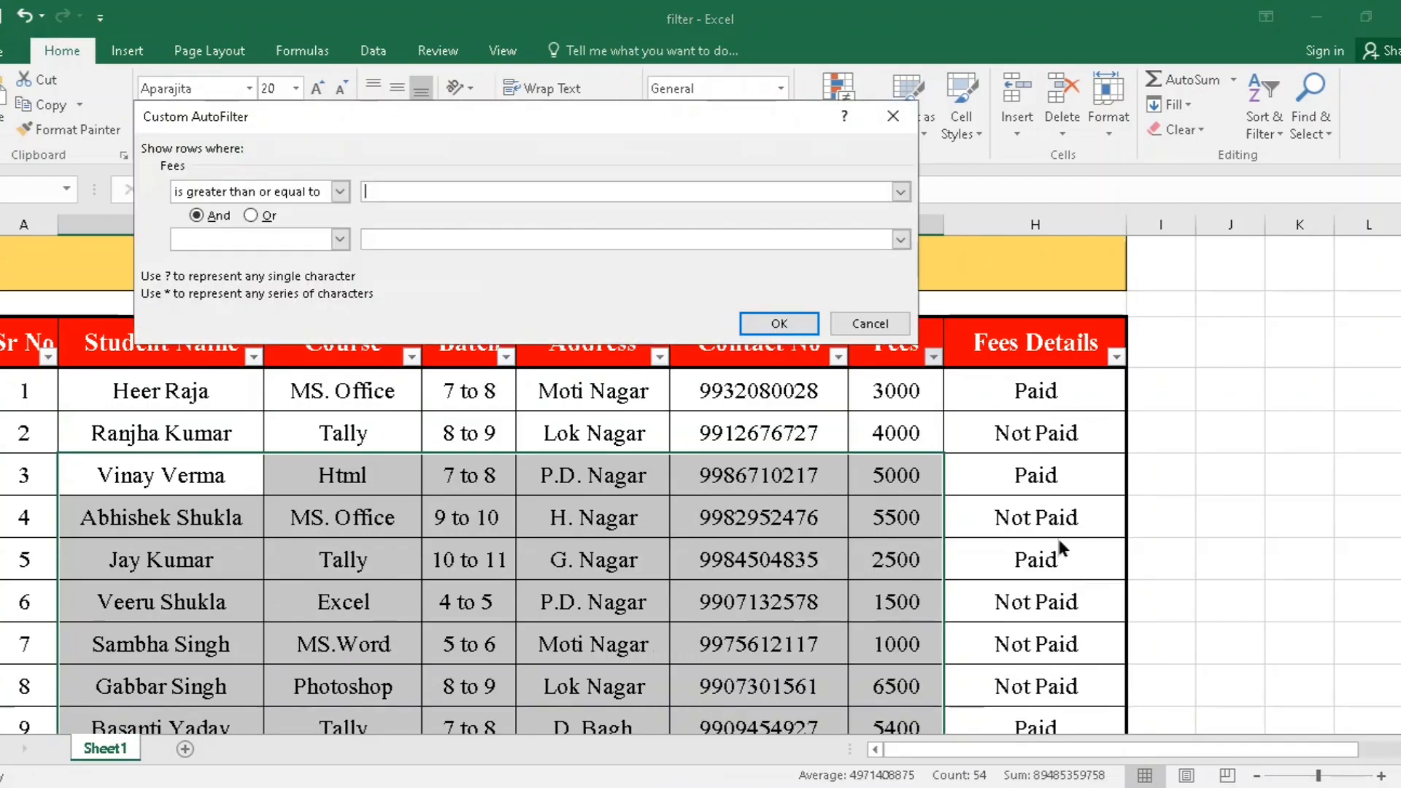
pyautogui.write('4000')
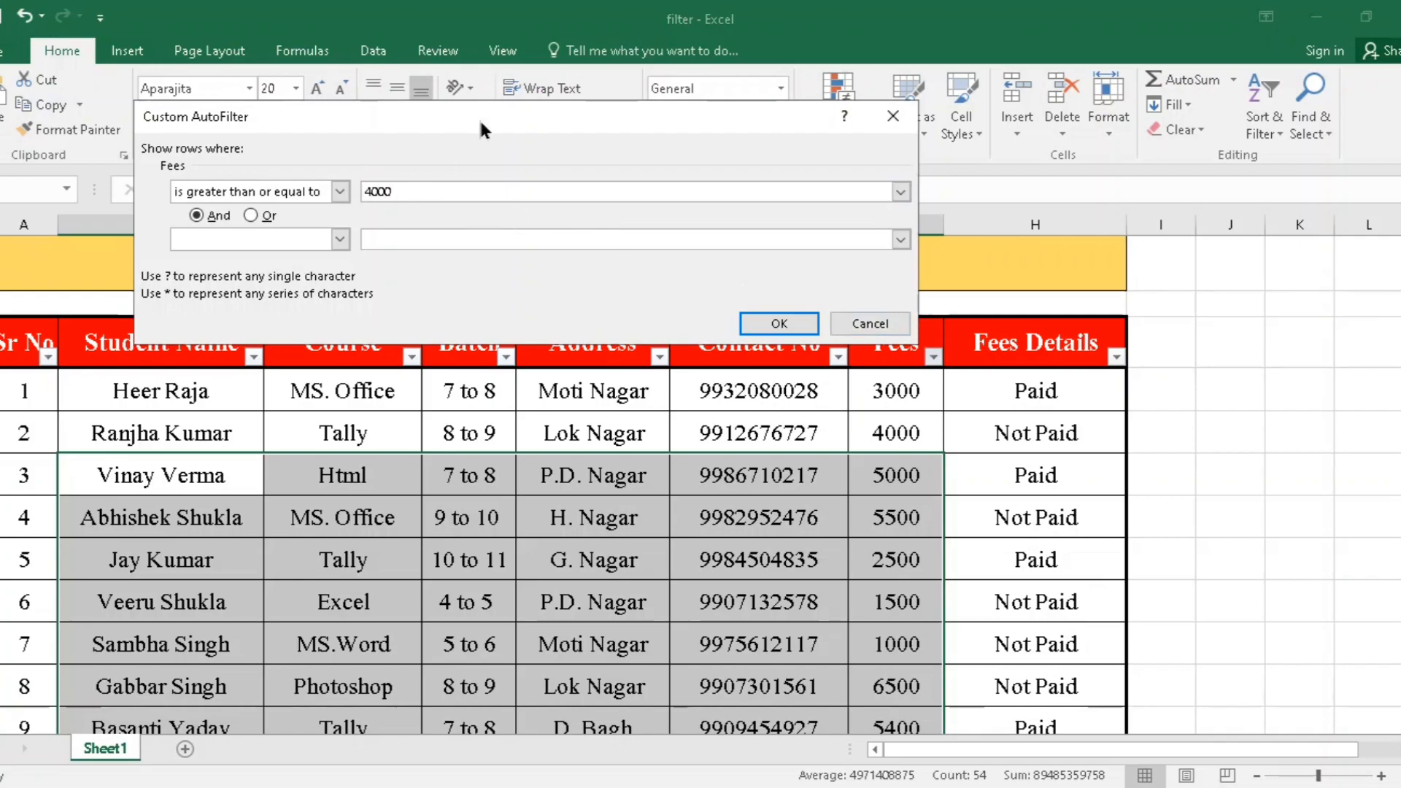
pyautogui.click(794, 324)
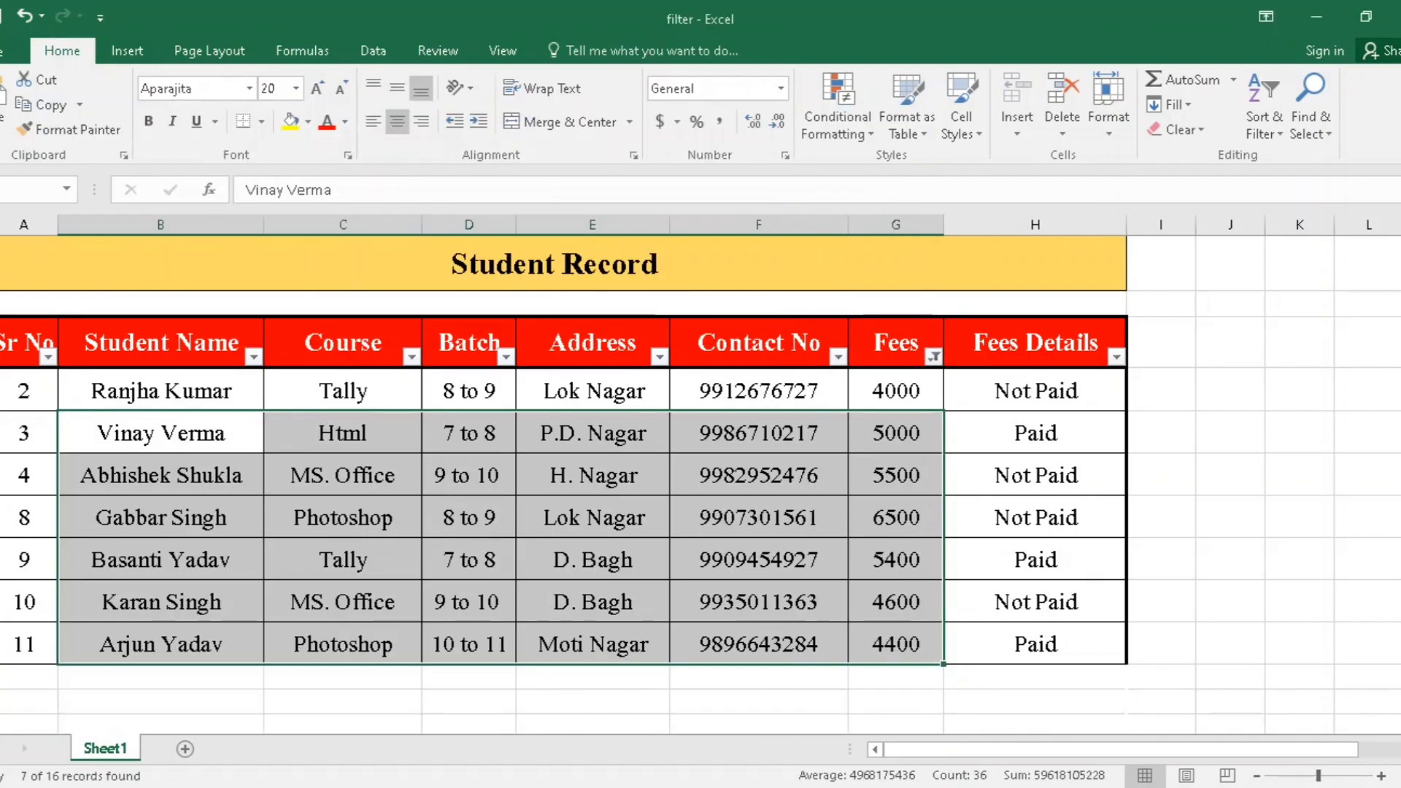
pyautogui.moveTo(887, 394); pyautogui.dragTo(905, 626)
pyautogui.click(934, 357)
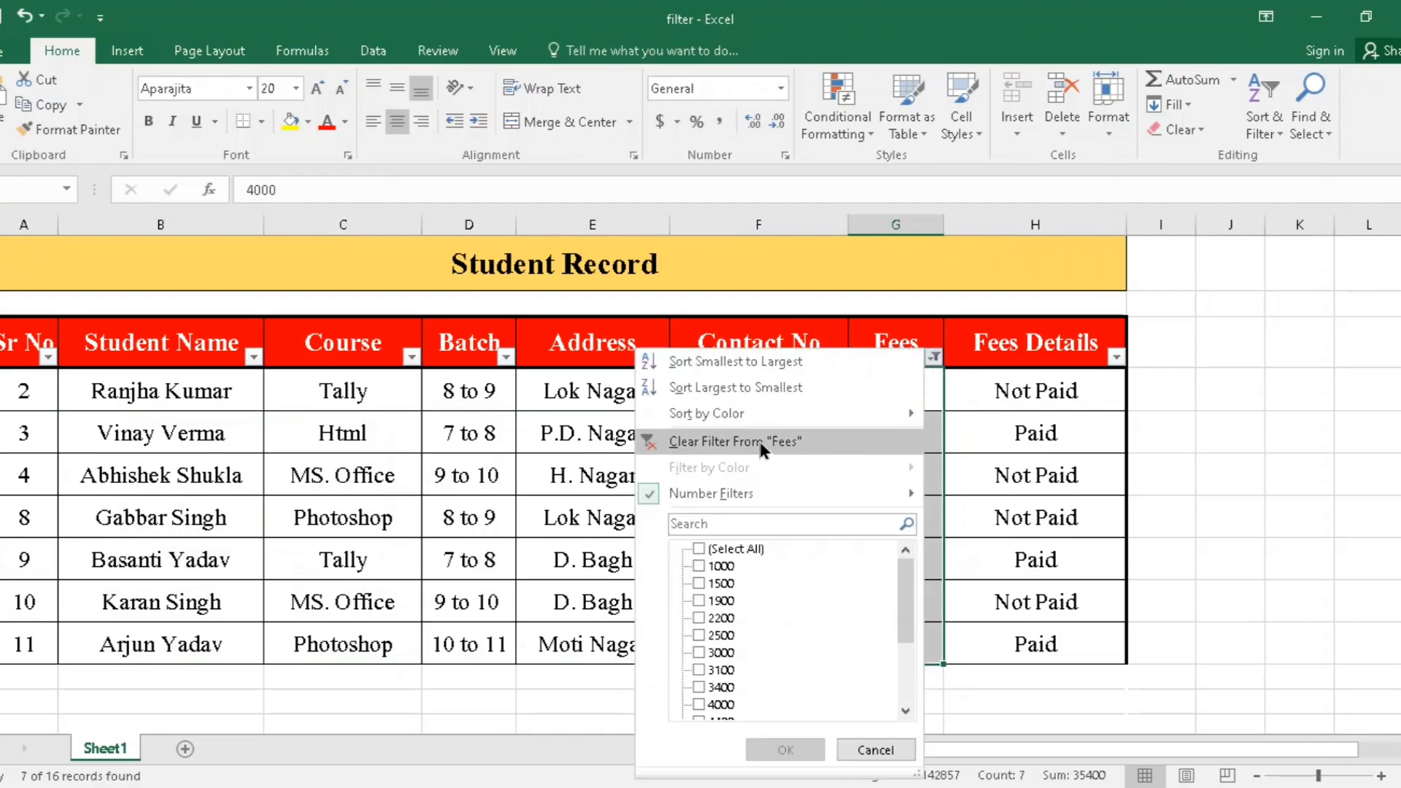
pyautogui.click(737, 448)
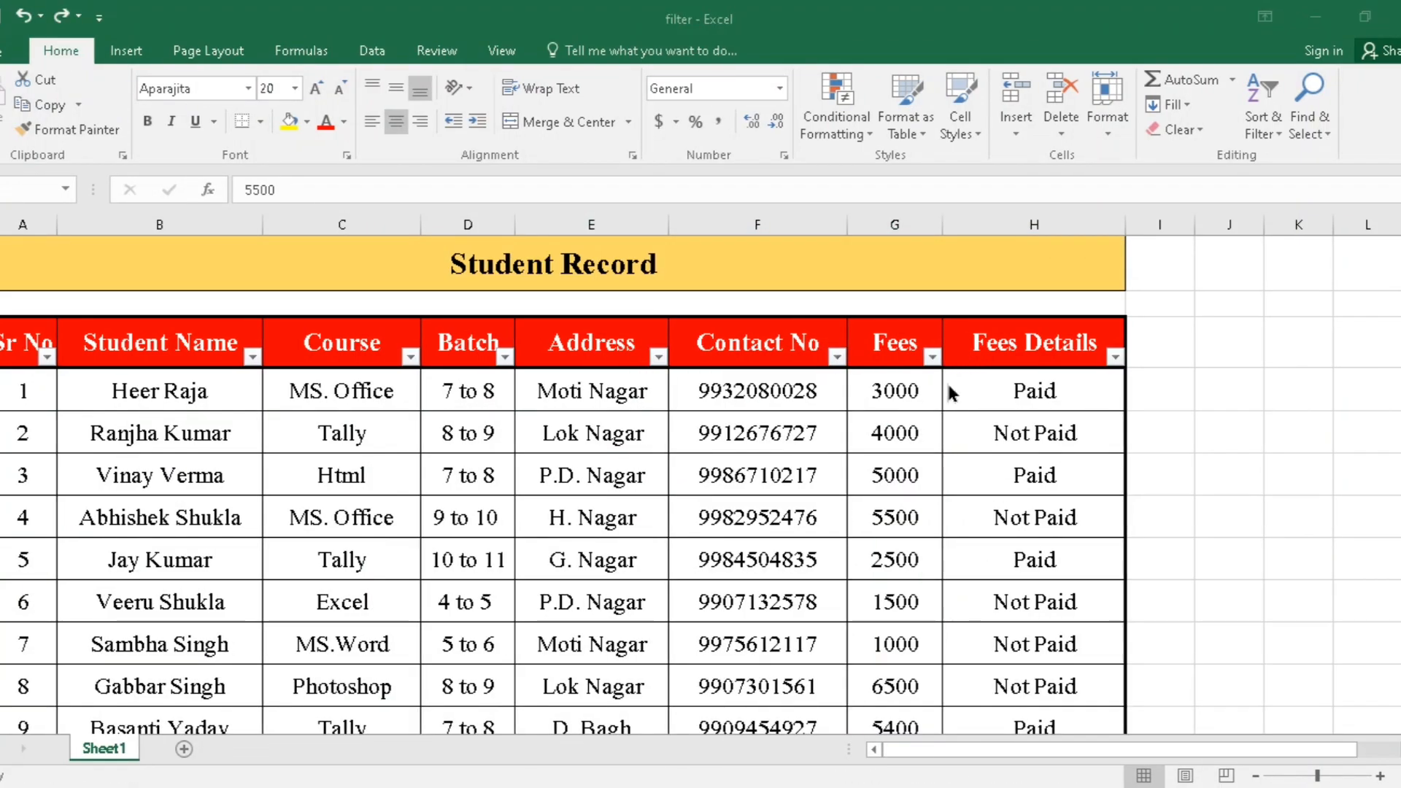
# Apply a Less Than 3000 filter to Fees and select the five remaining student rows
pyautogui.click(932, 357)
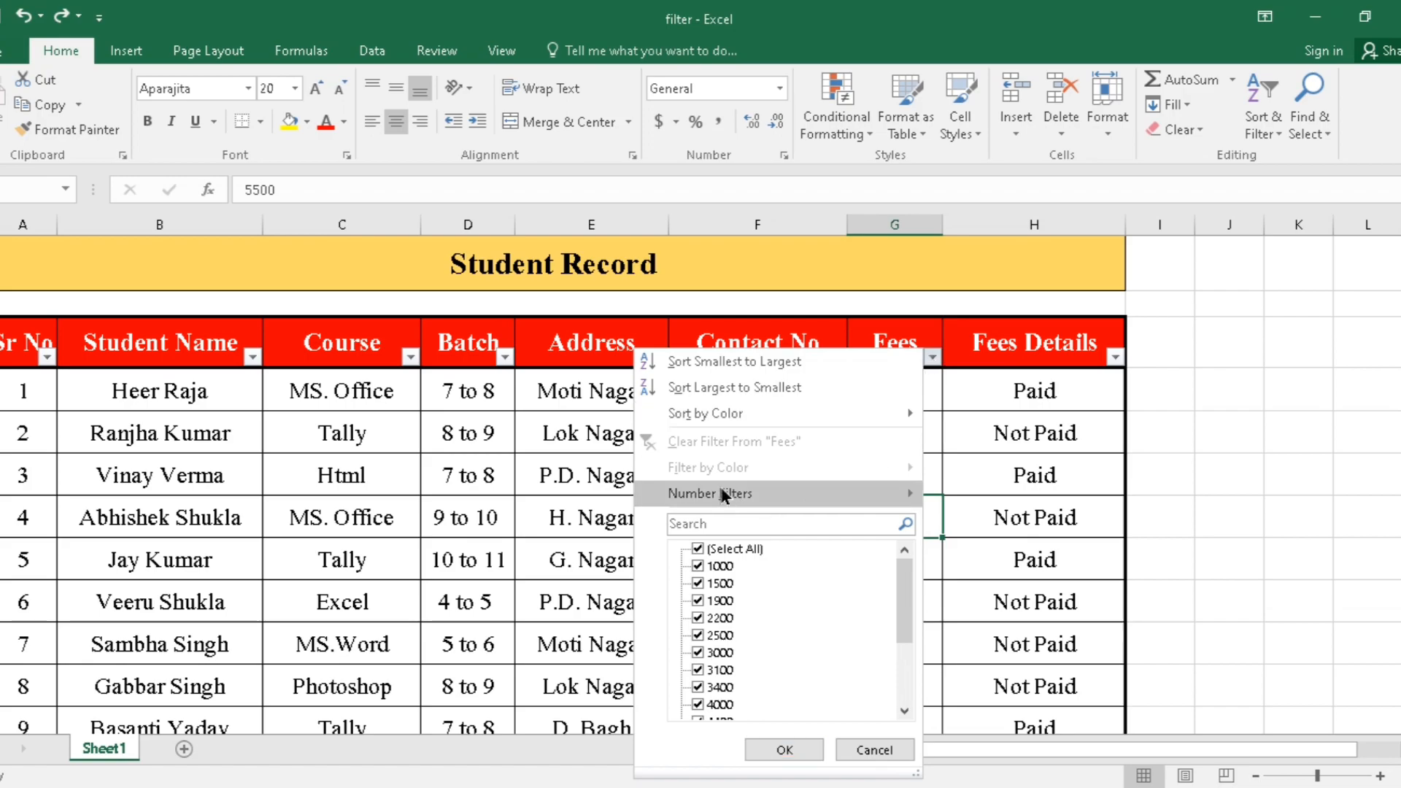
pyautogui.moveTo(712, 494)
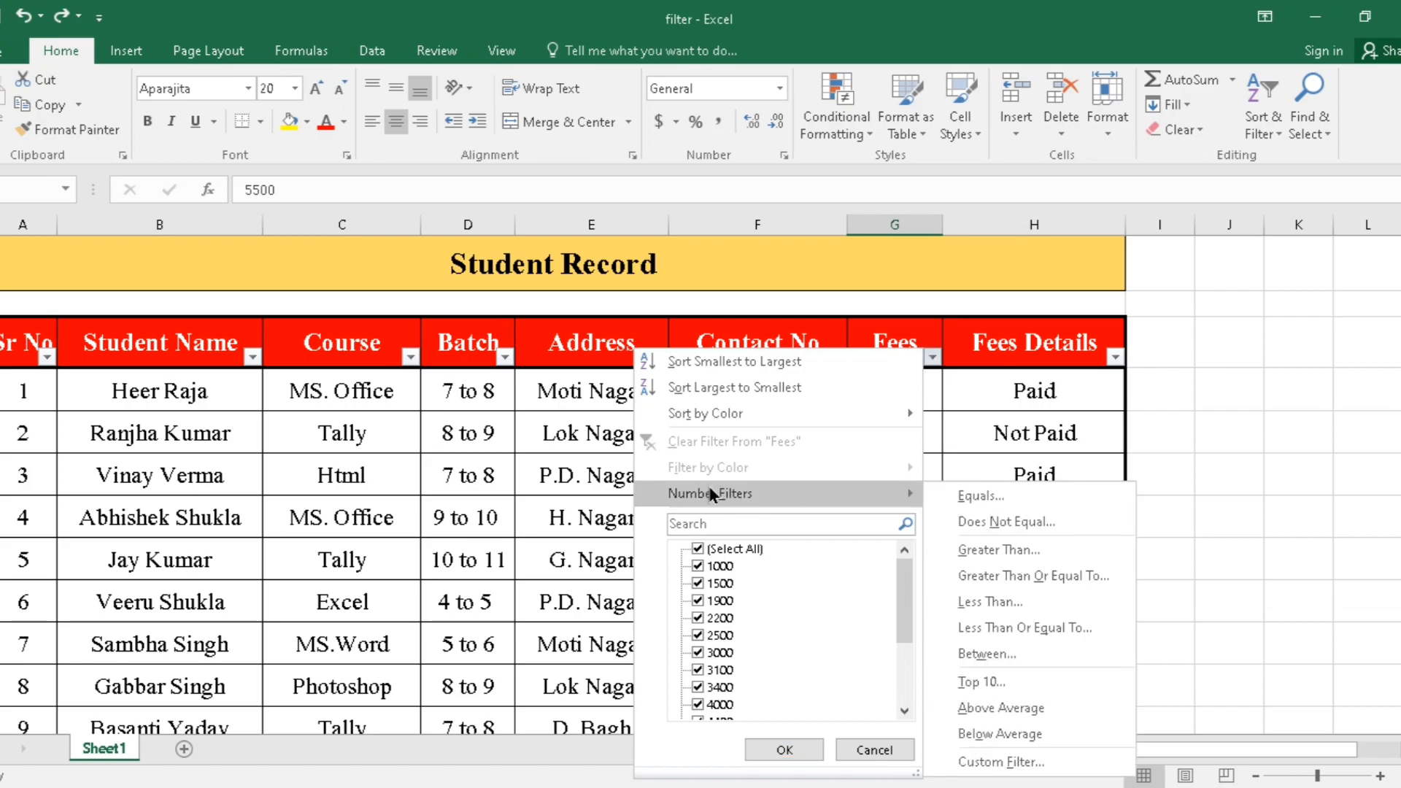
pyautogui.click(1032, 602)
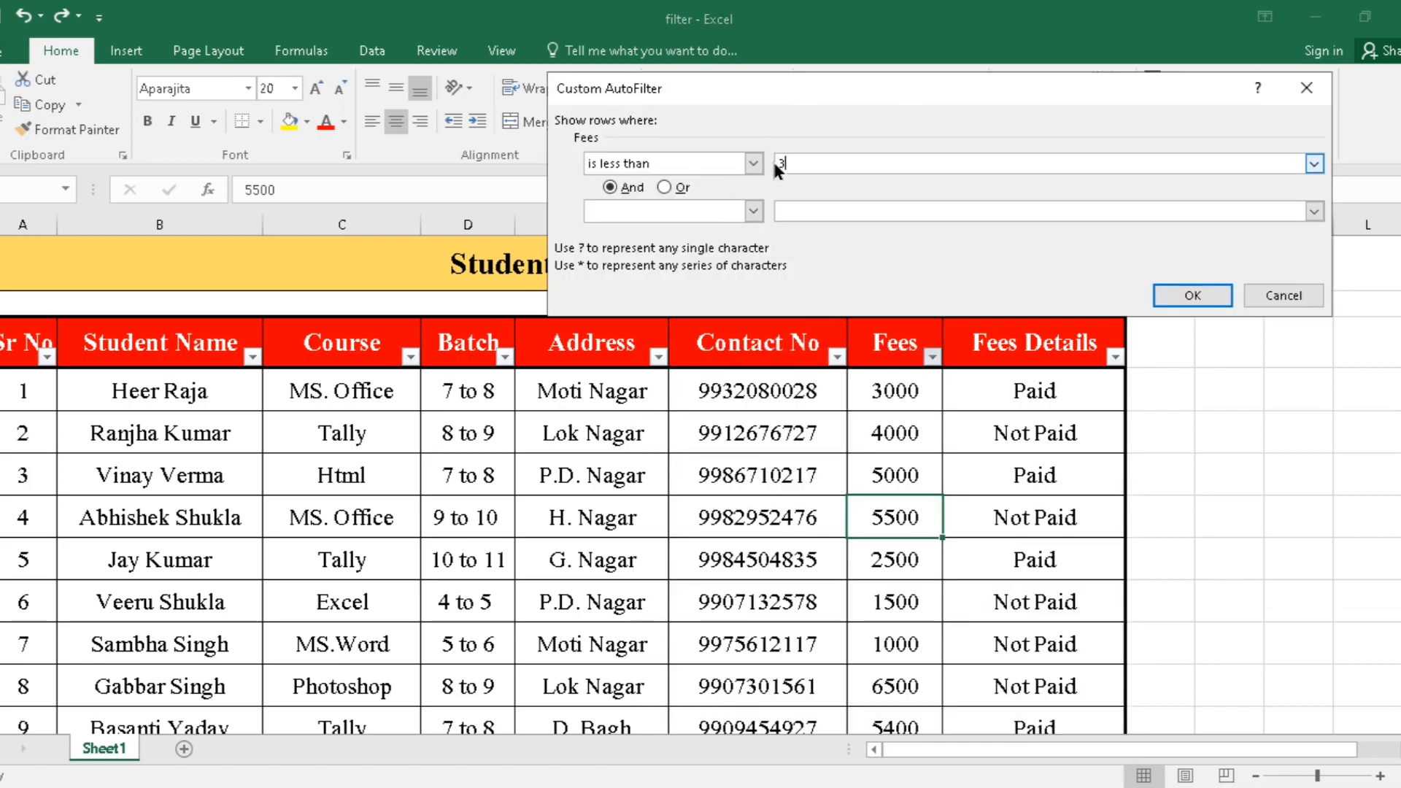
pyautogui.write('3000')
pyautogui.moveTo(830, 162); pyautogui.dragTo(778, 159)
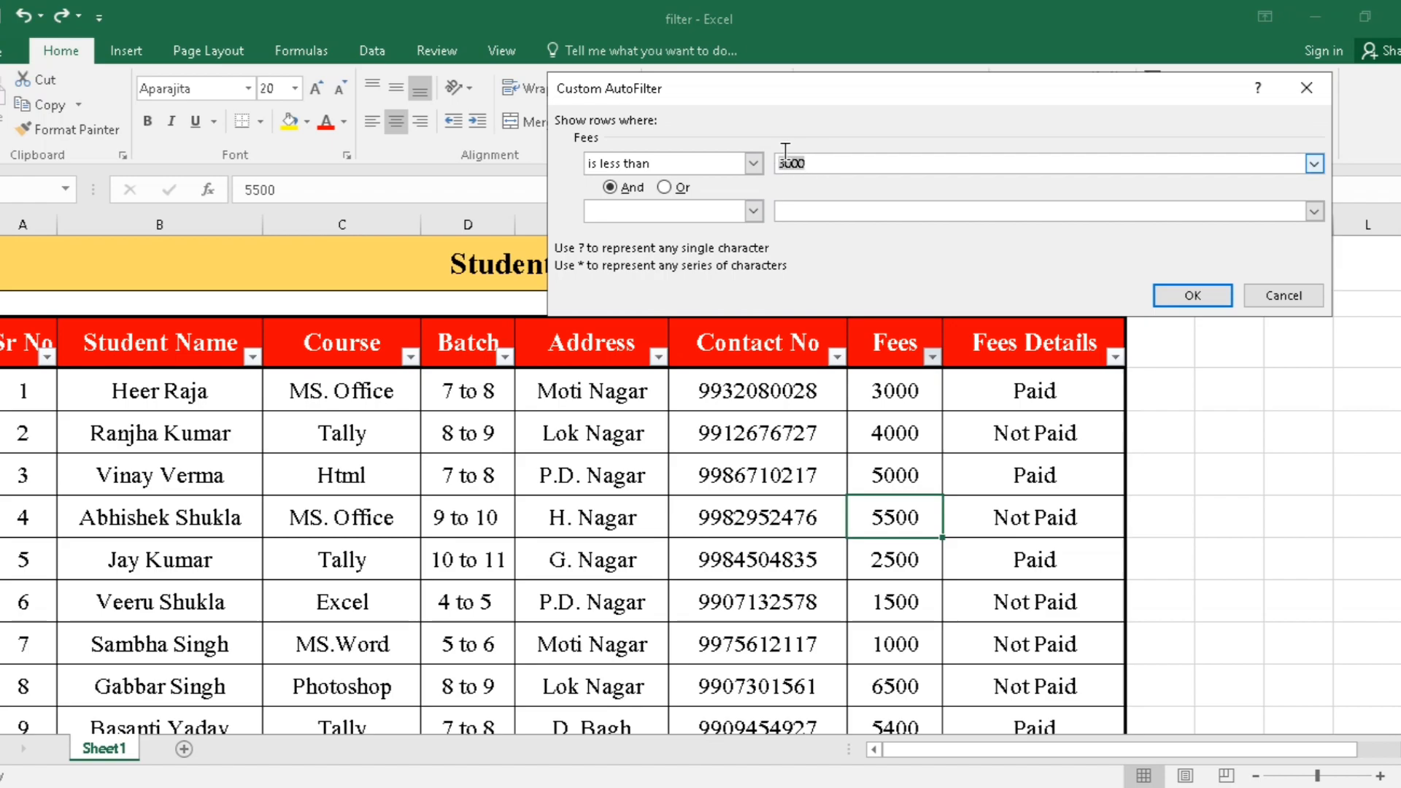
pyautogui.click(839, 162)
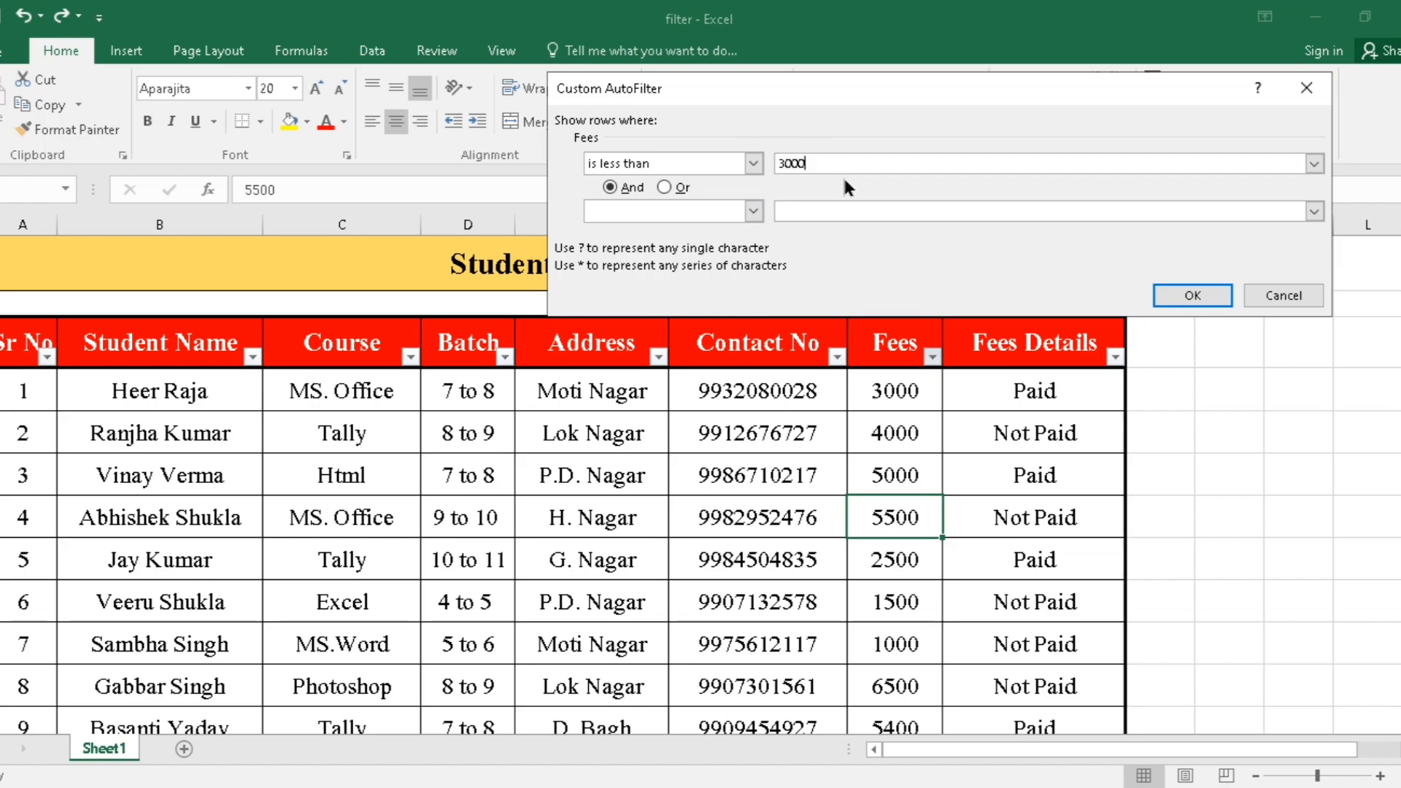
pyautogui.click(1193, 295)
pyautogui.moveTo(119, 394); pyautogui.dragTo(917, 563)
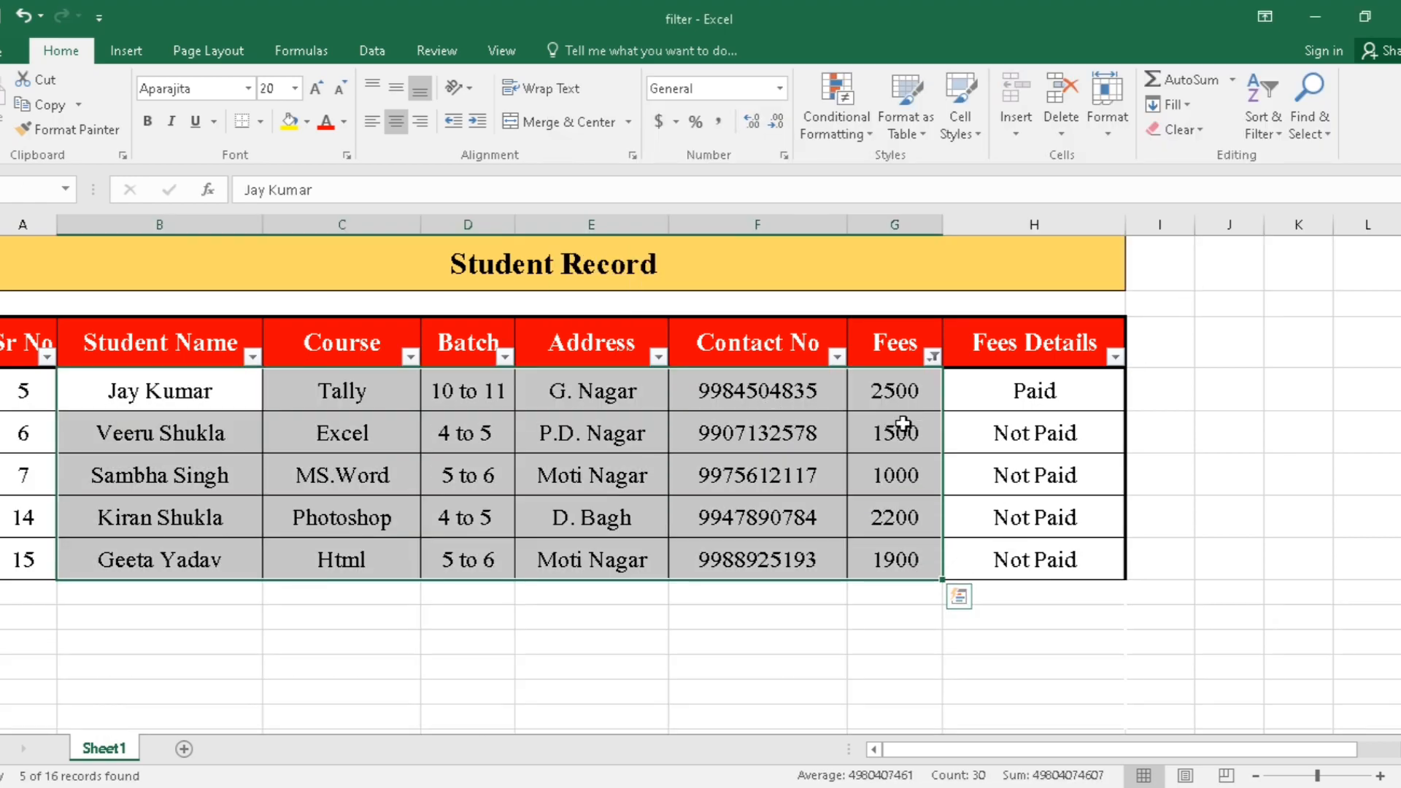
pyautogui.moveTo(913, 391); pyautogui.dragTo(926, 547)
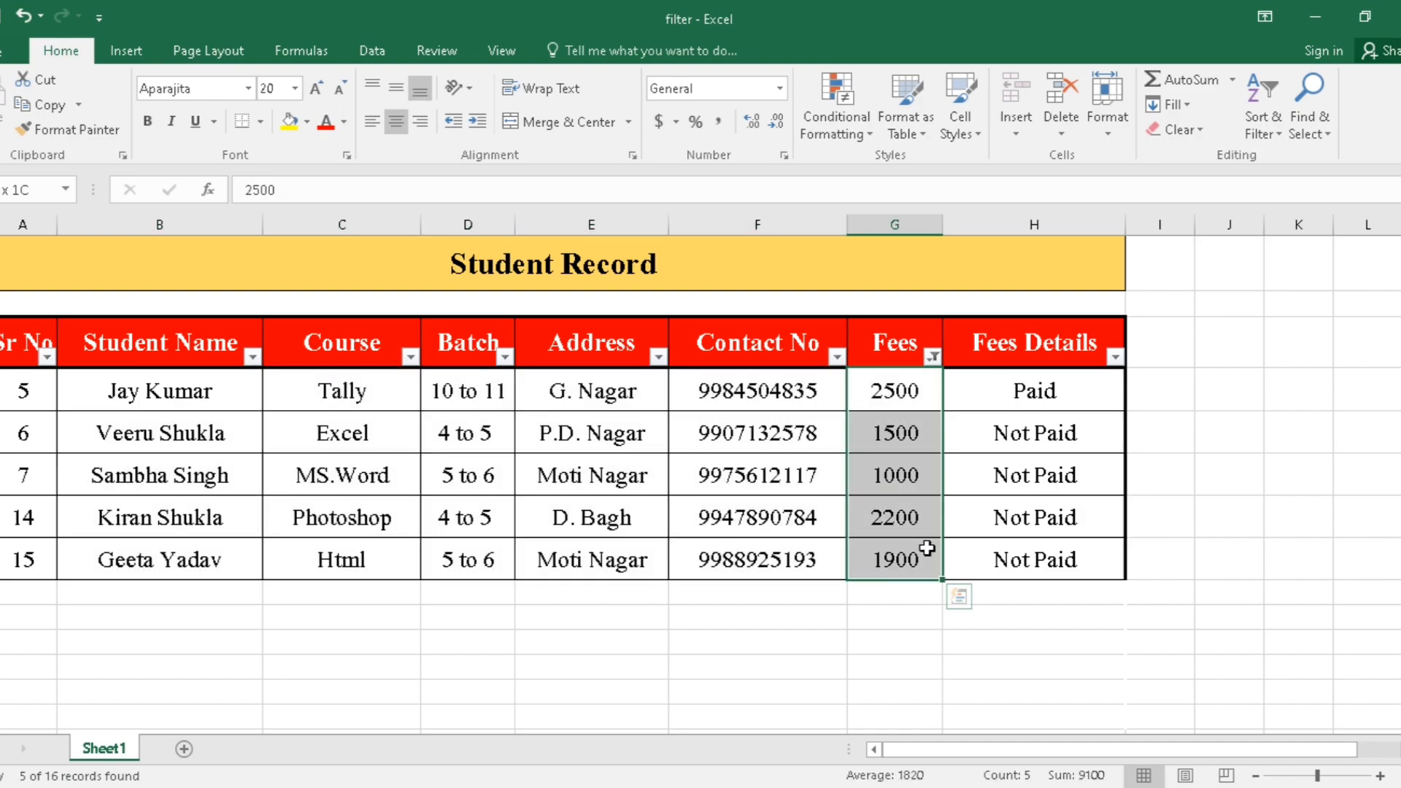
# Clear the existing Fees filter so all 16 records show again
pyautogui.click(933, 356)
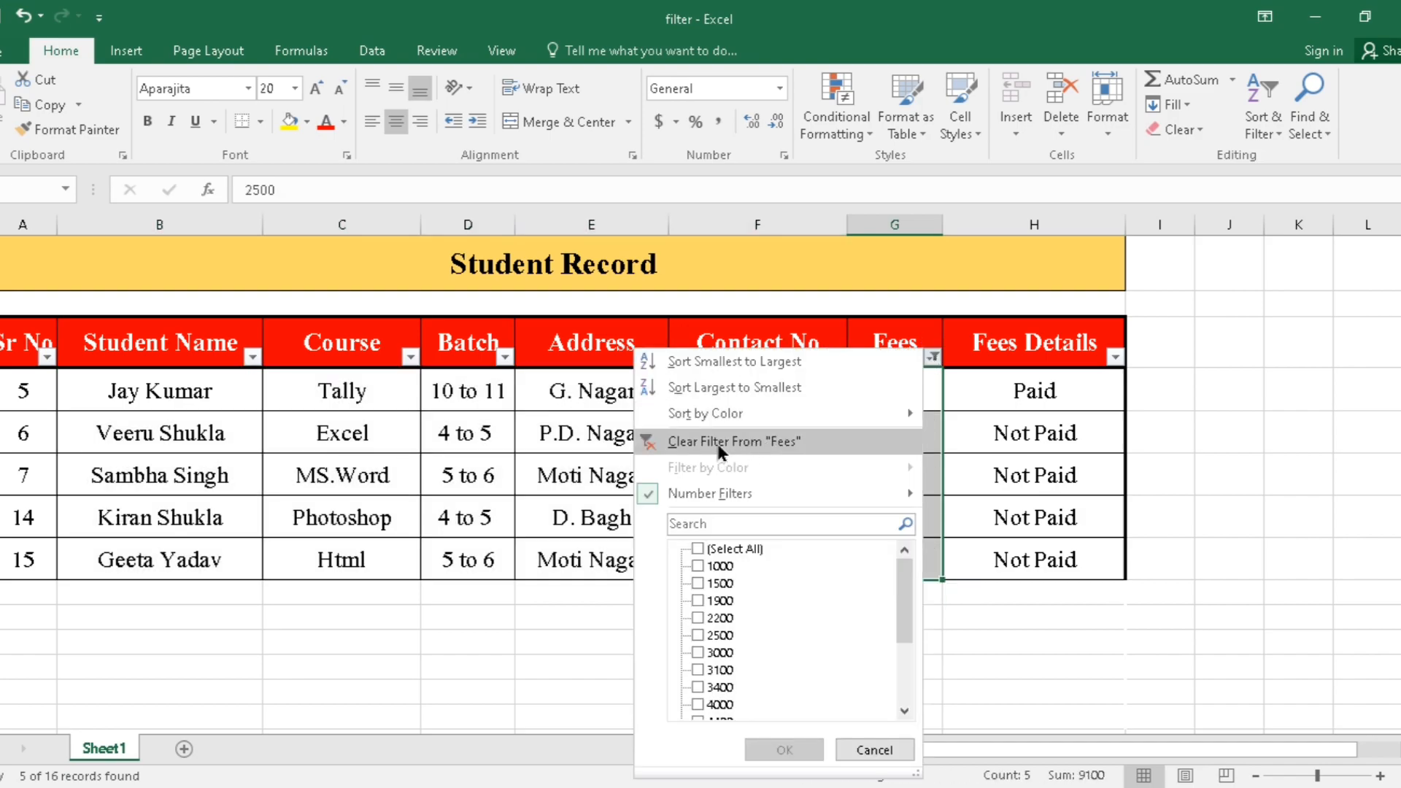
pyautogui.click(742, 436)
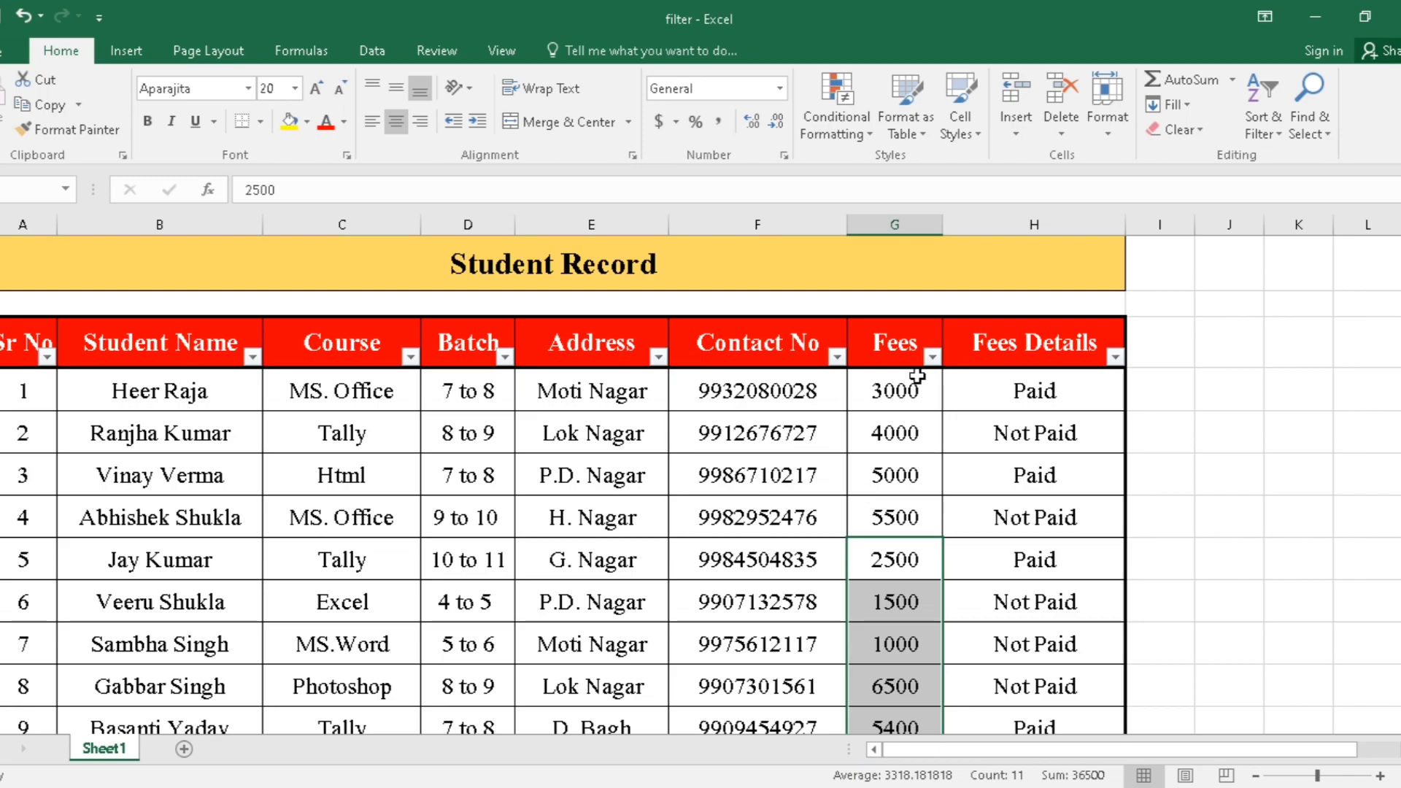
pyautogui.click(934, 359)
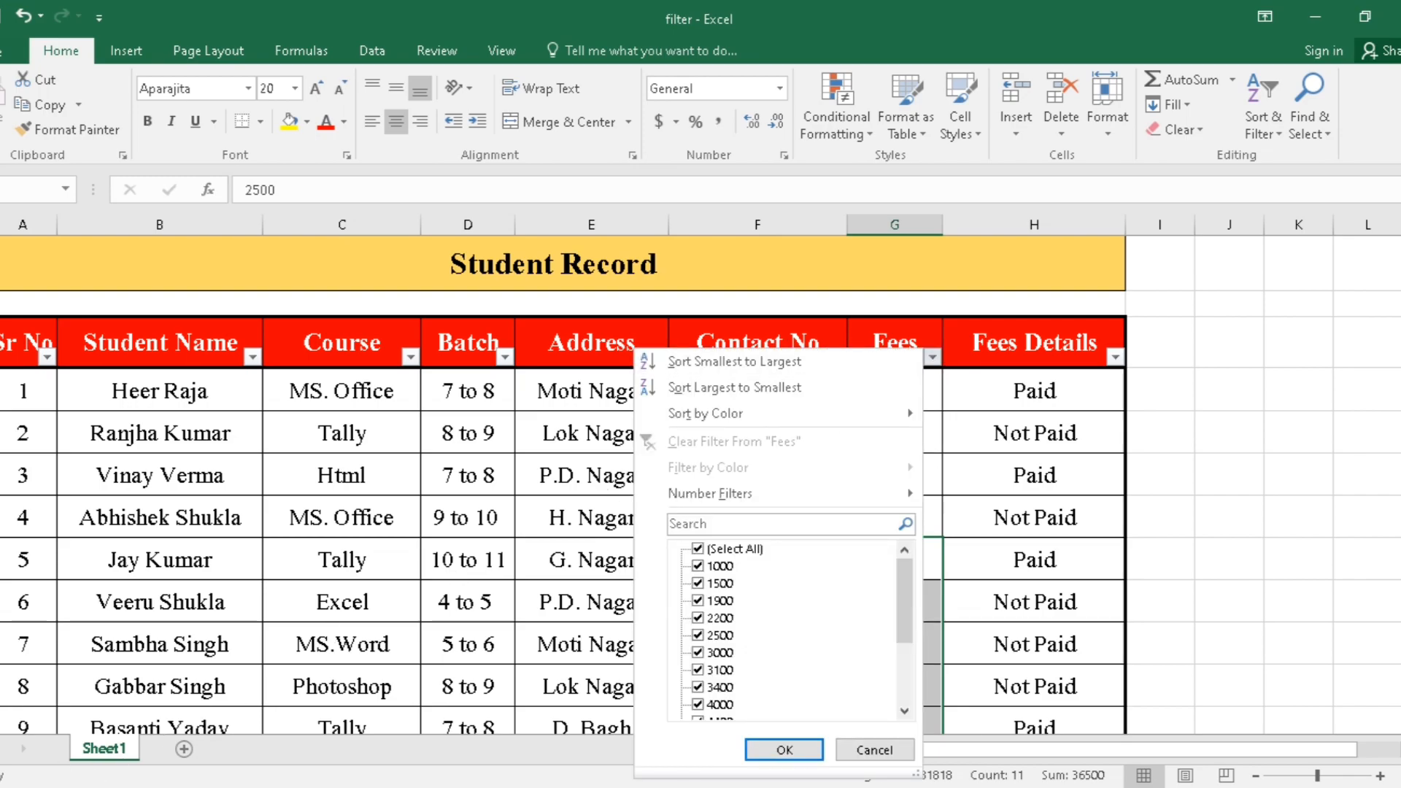
pyautogui.press('Escape')
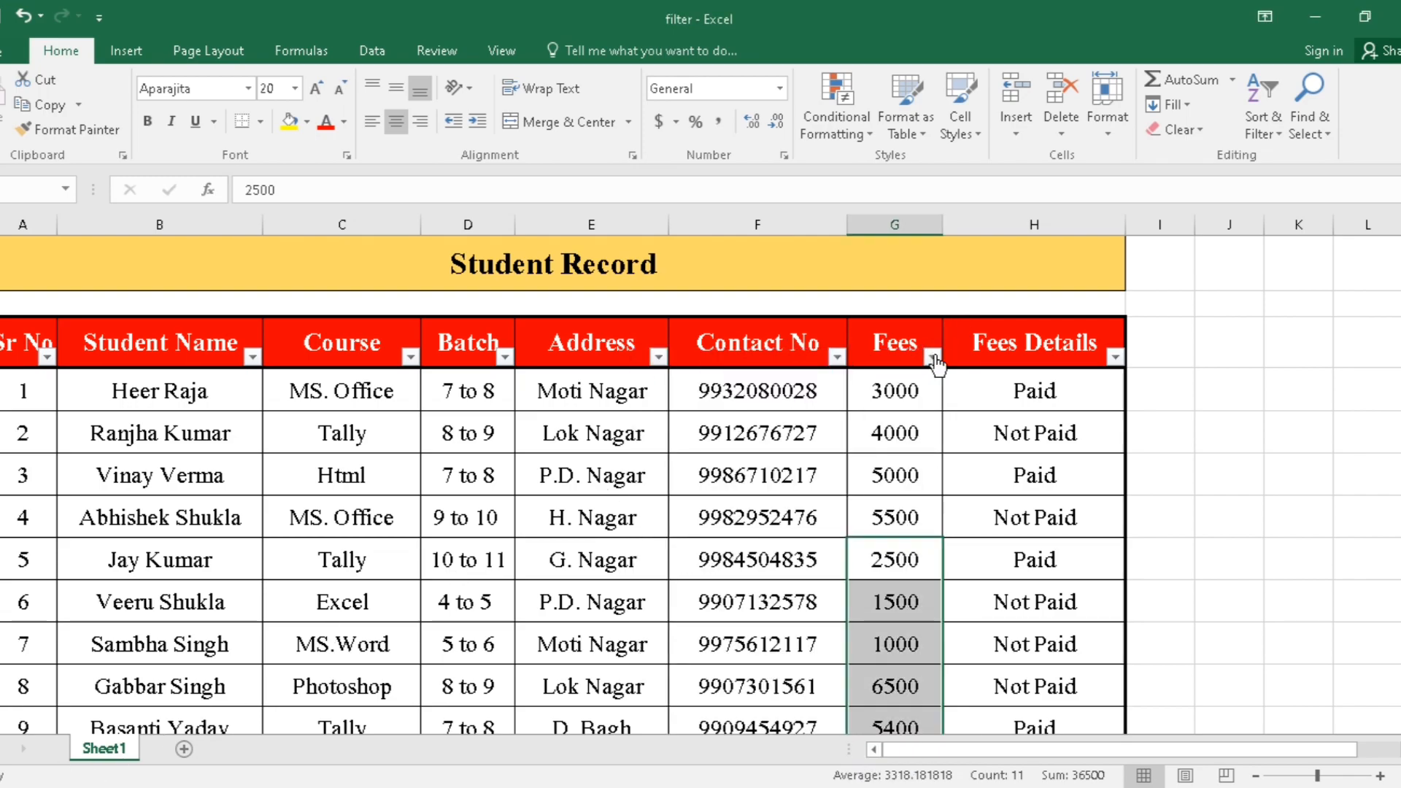
# Filter Fees to less than or equal to 3000 and select the first visible fee
pyautogui.click(934, 359)
pyautogui.moveTo(758, 491)
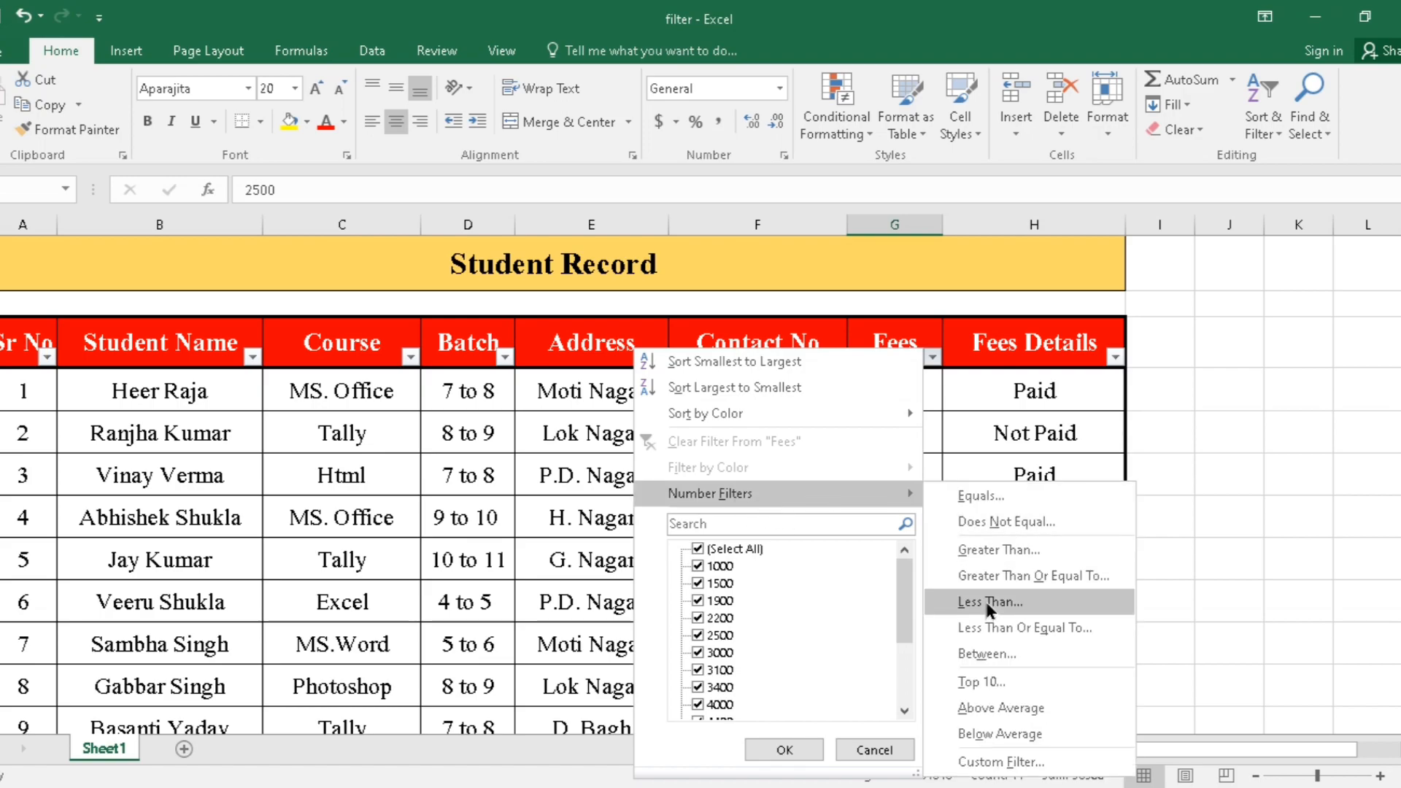
pyautogui.click(1051, 628)
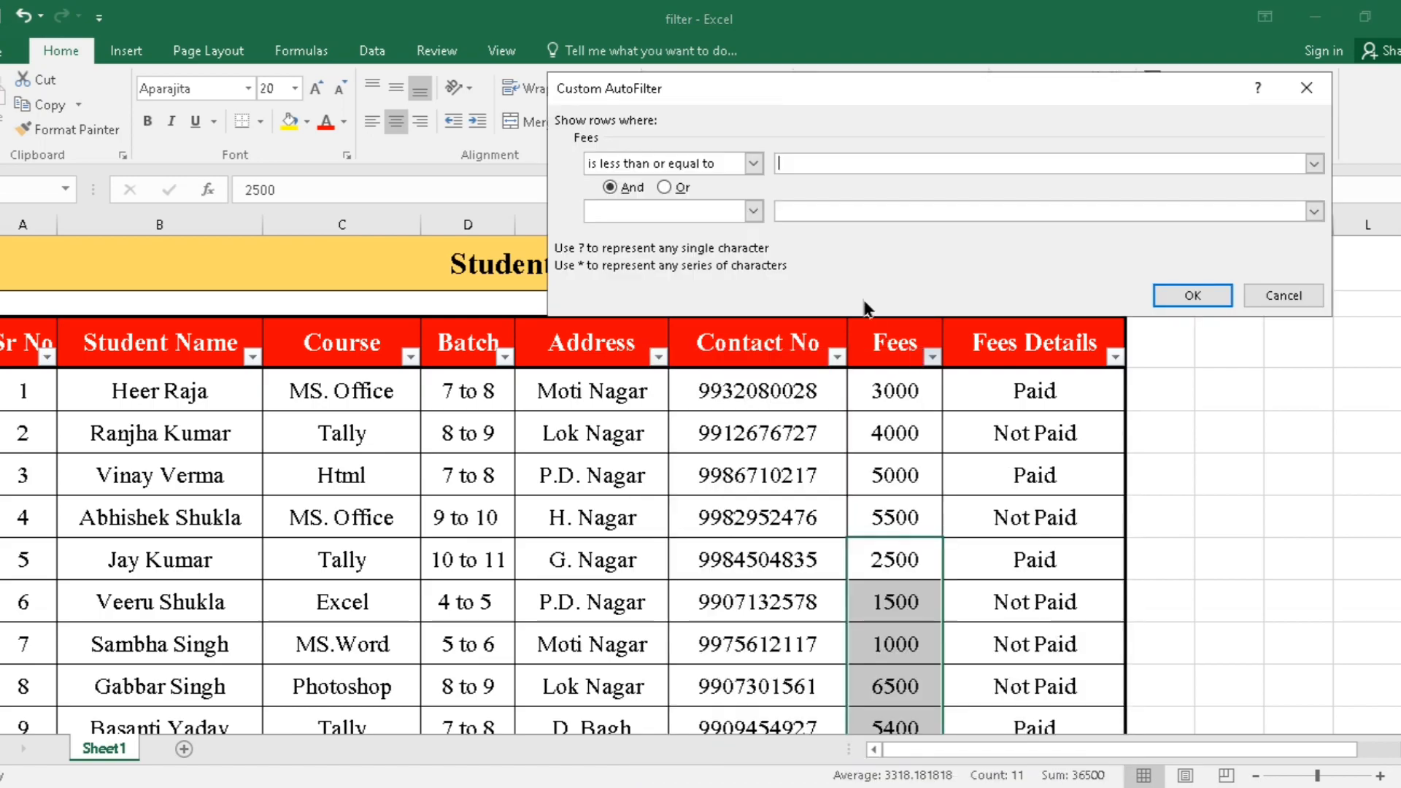
pyautogui.write('3000')
pyautogui.moveTo(819, 160); pyautogui.dragTo(750, 162)
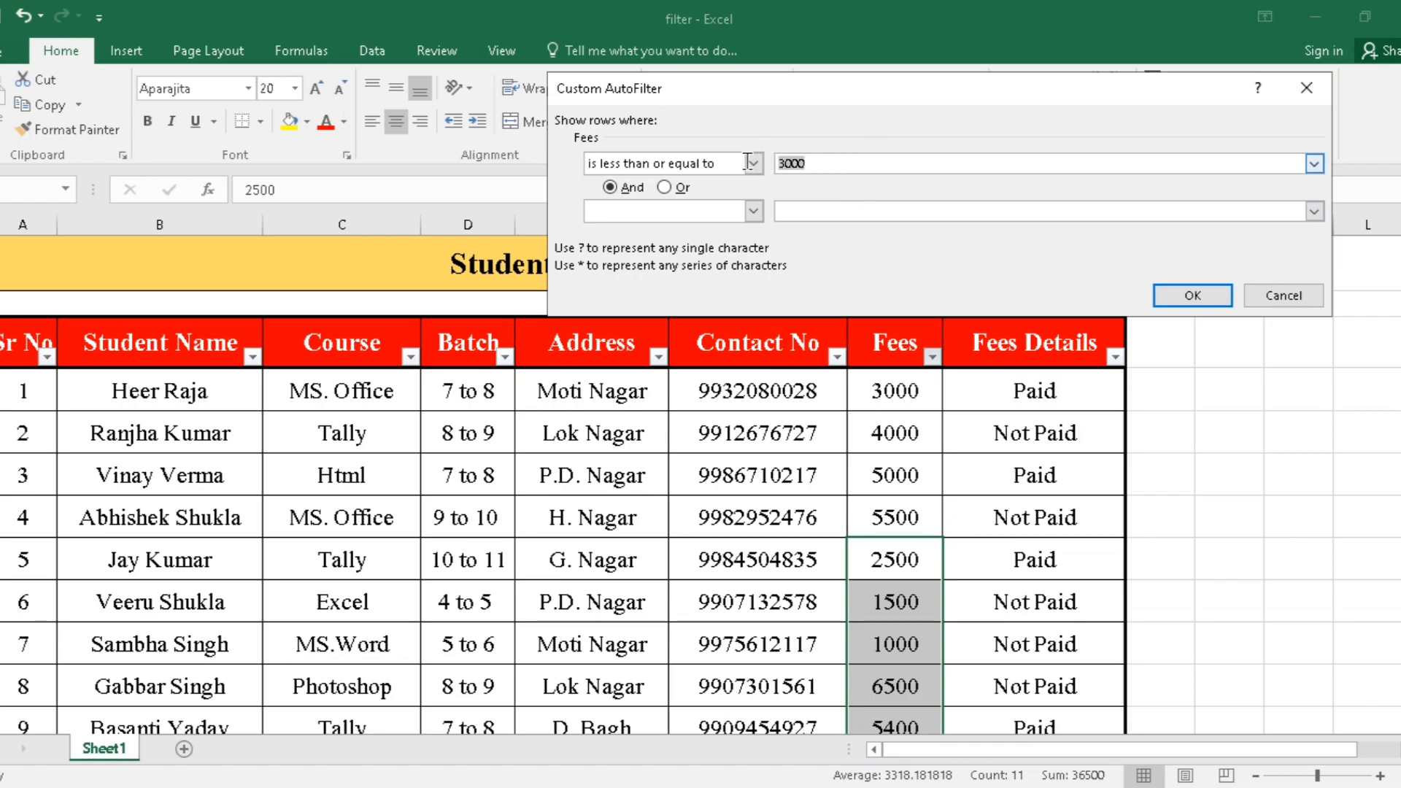
pyautogui.click(838, 205)
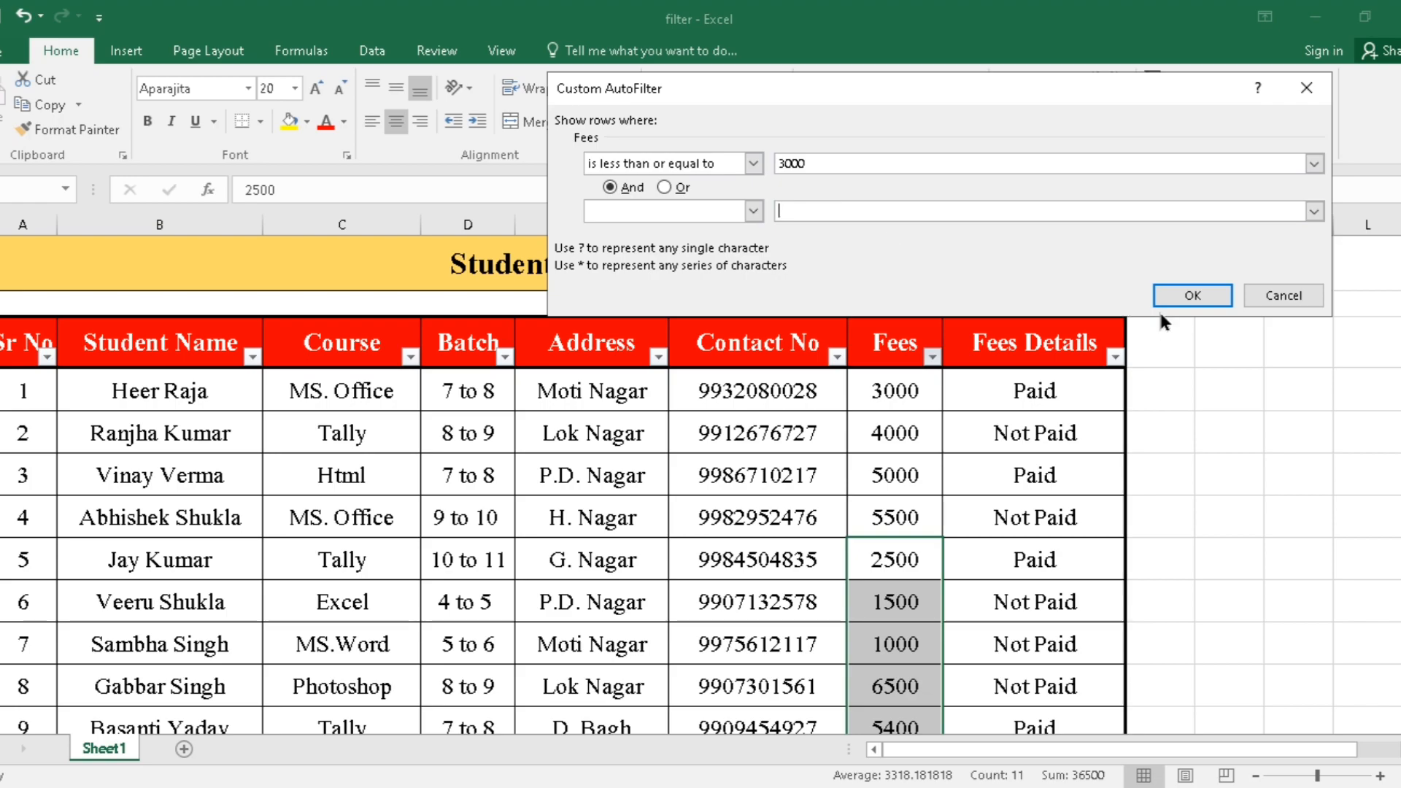
pyautogui.click(1175, 295)
pyautogui.click(865, 387)
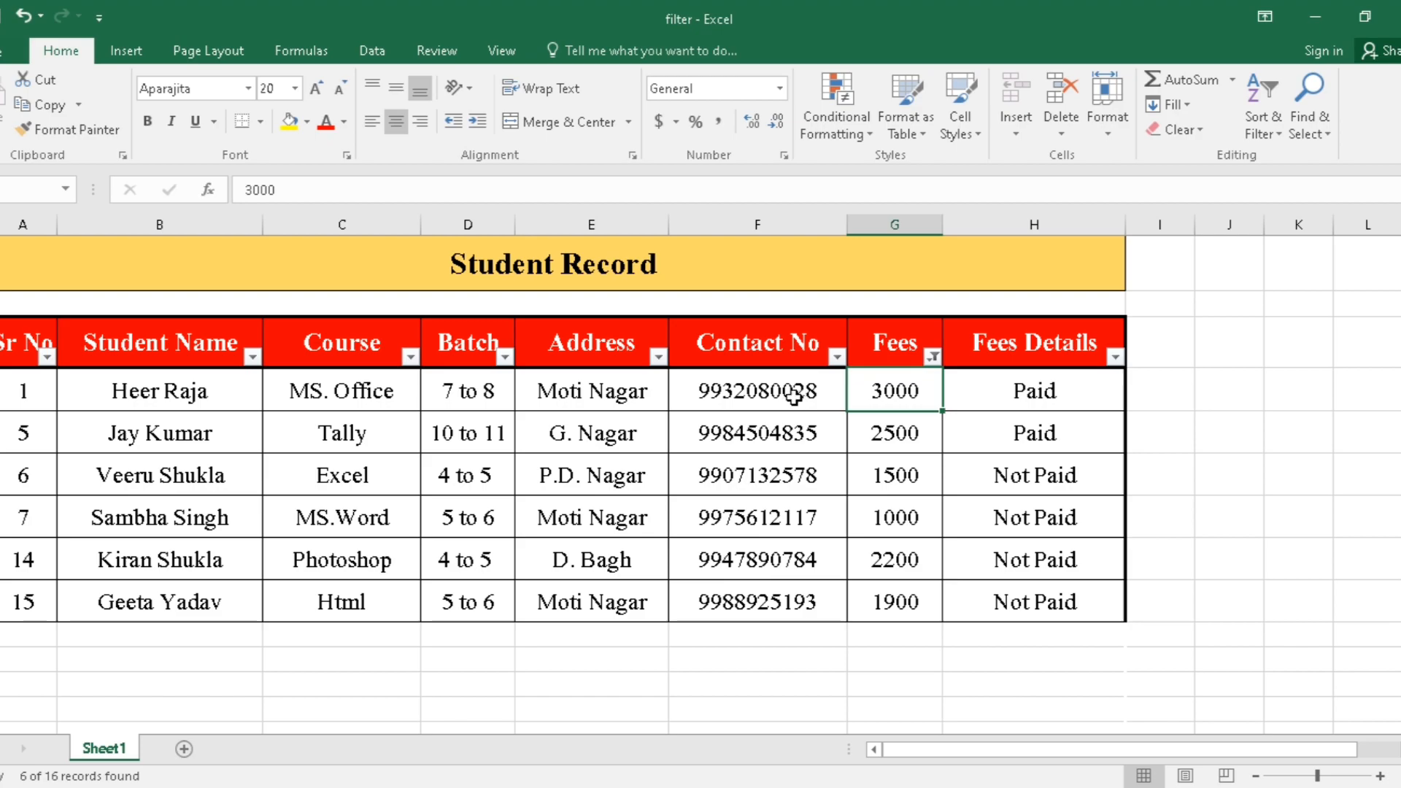
pyautogui.moveTo(802, 394); pyautogui.dragTo(897, 409)
# Clear the Fees filter, apply Between 3500 and 4500, and select the two remaining rows
pyautogui.click(933, 357)
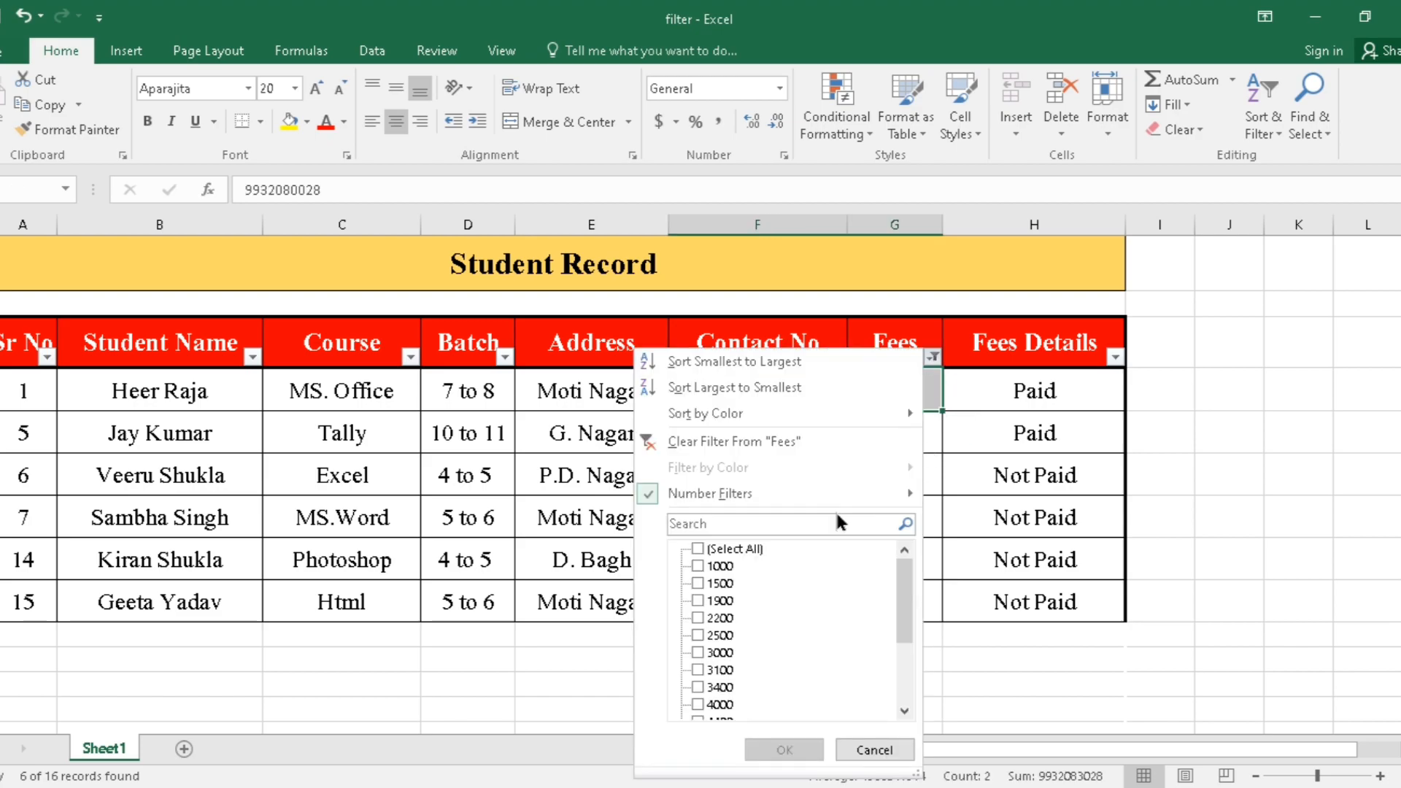
pyautogui.click(719, 442)
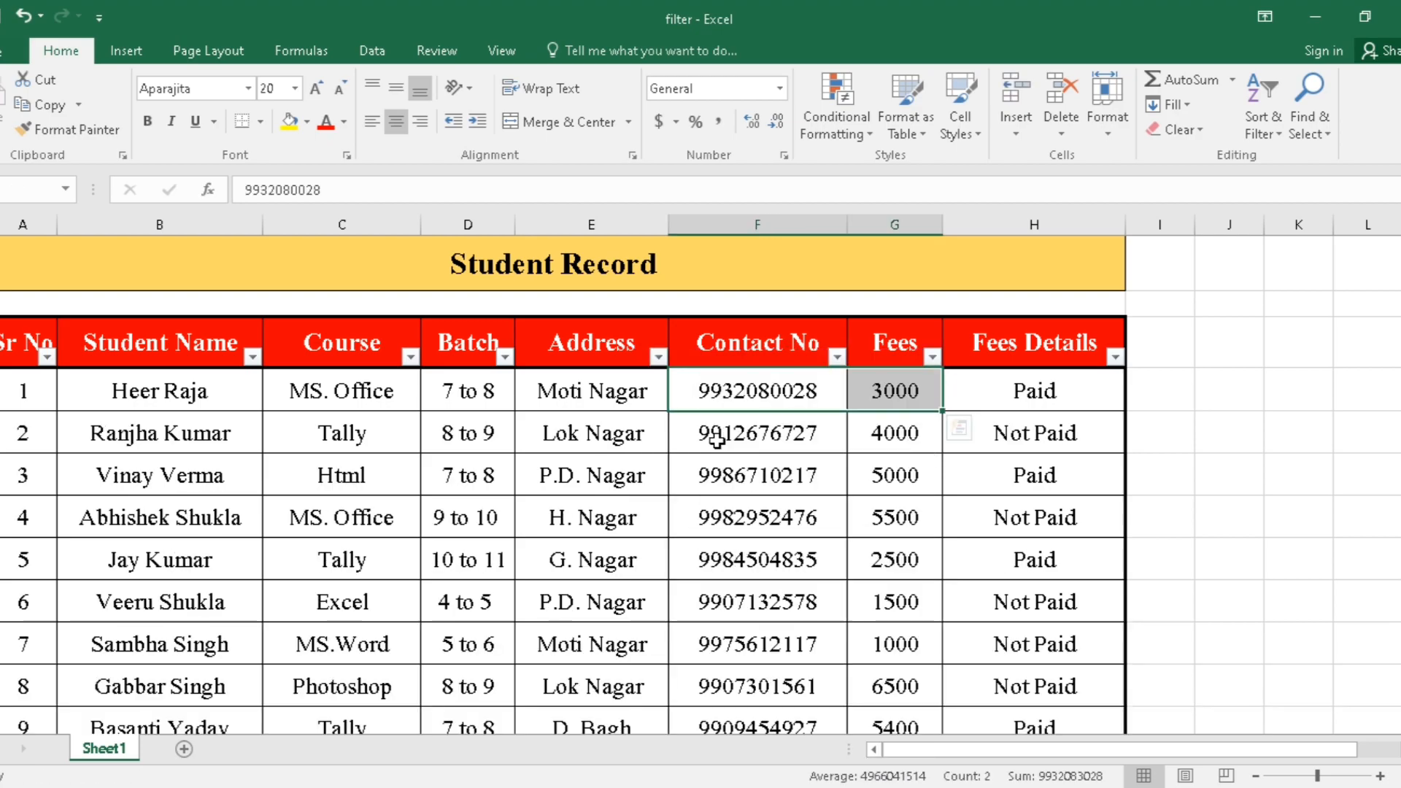
pyautogui.click(933, 357)
pyautogui.moveTo(726, 495)
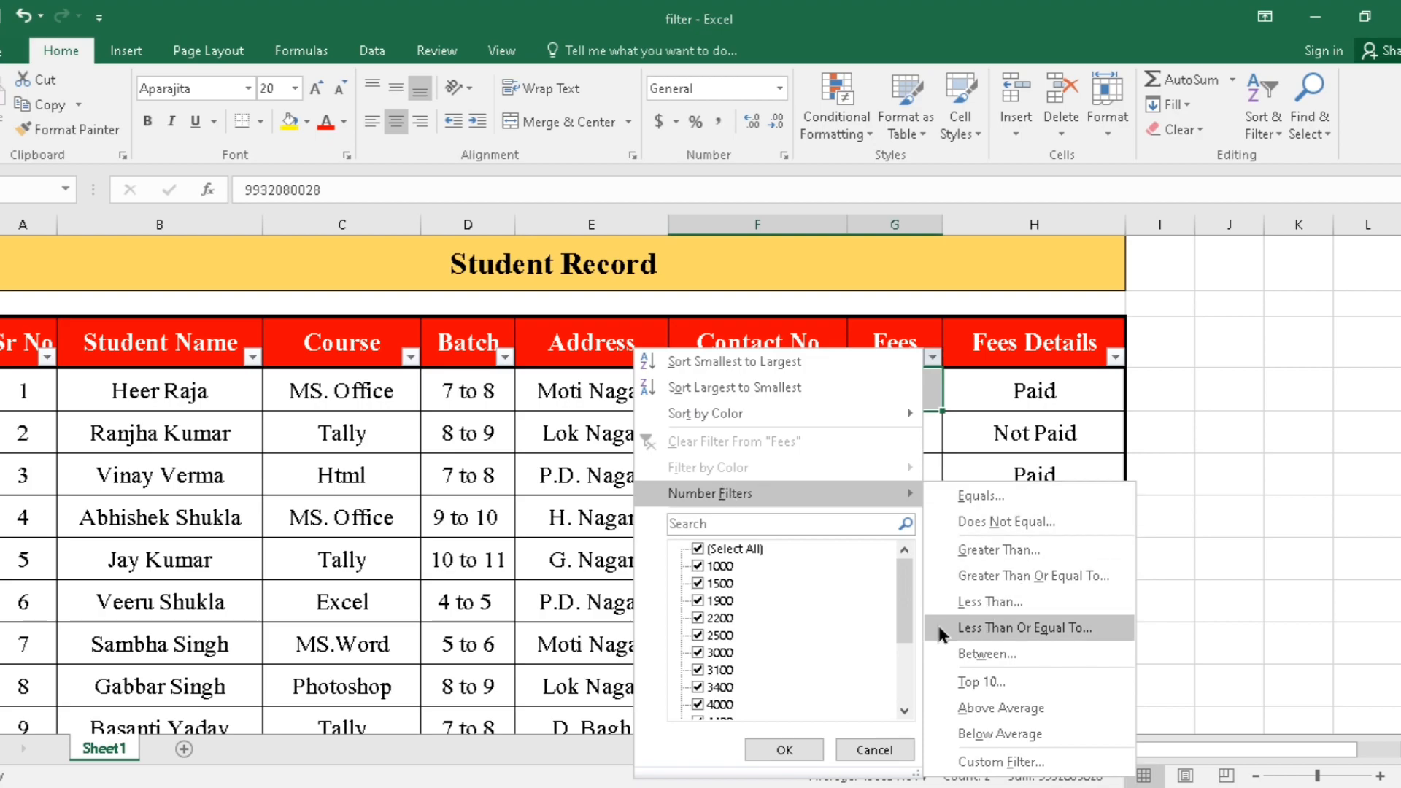
pyautogui.click(998, 654)
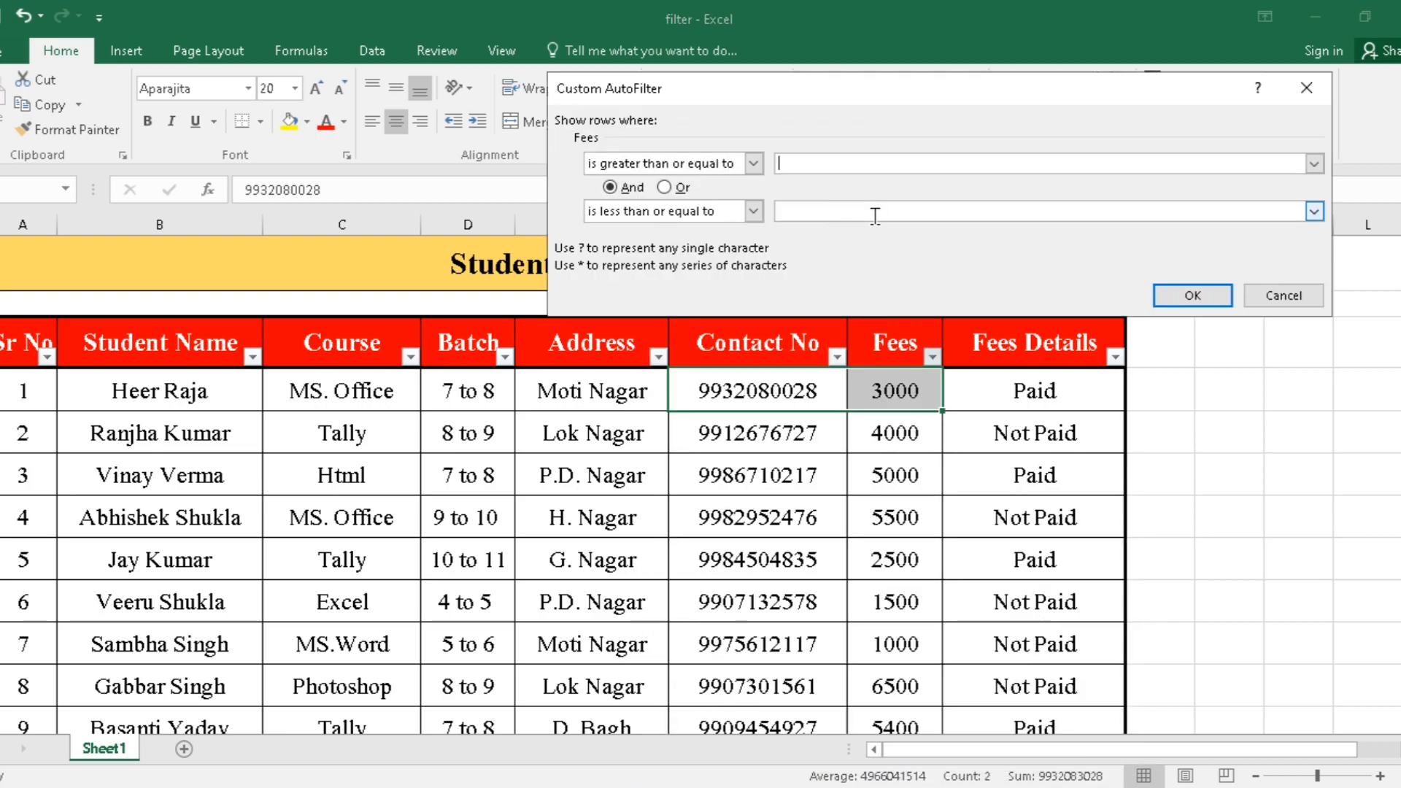
pyautogui.click(841, 166)
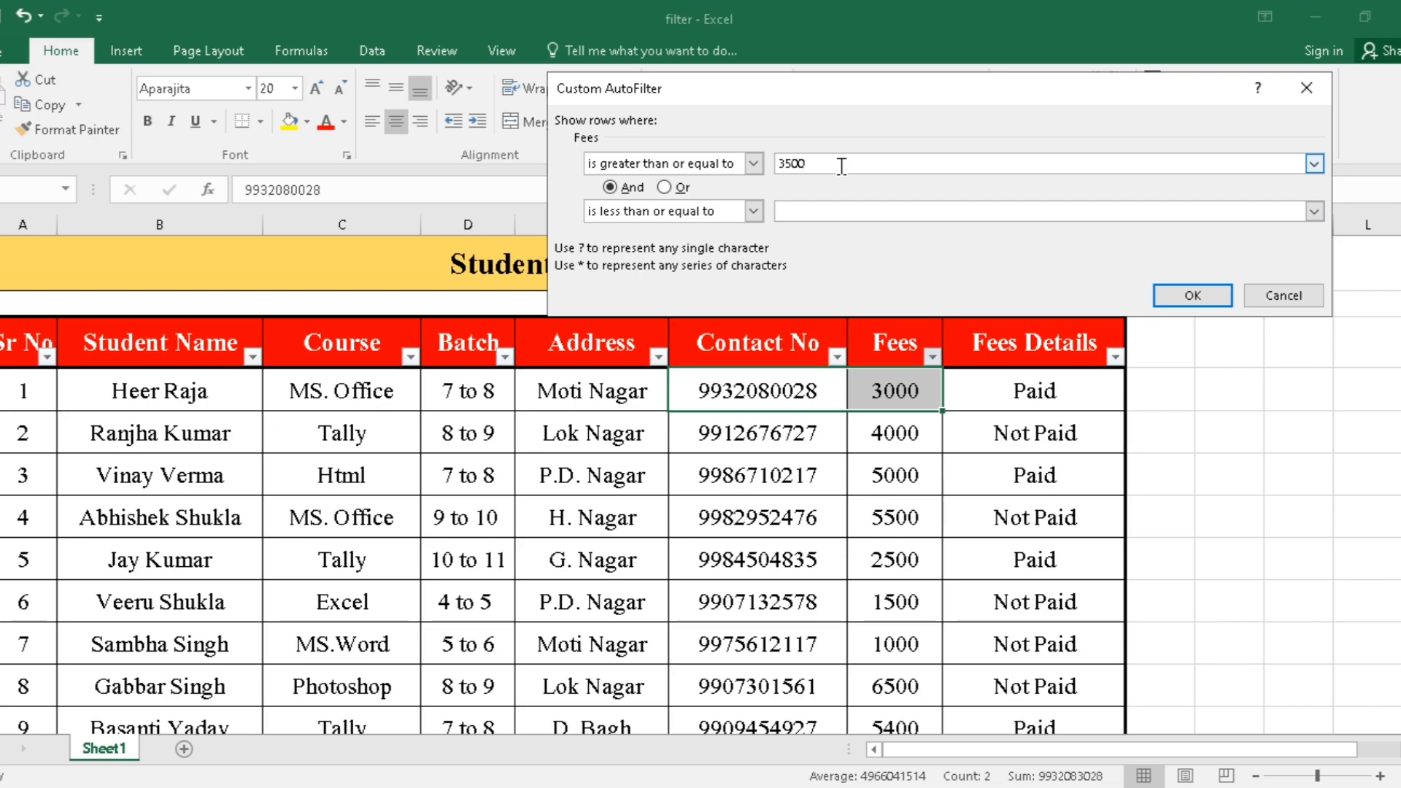
pyautogui.click(844, 210)
pyautogui.write('4500')
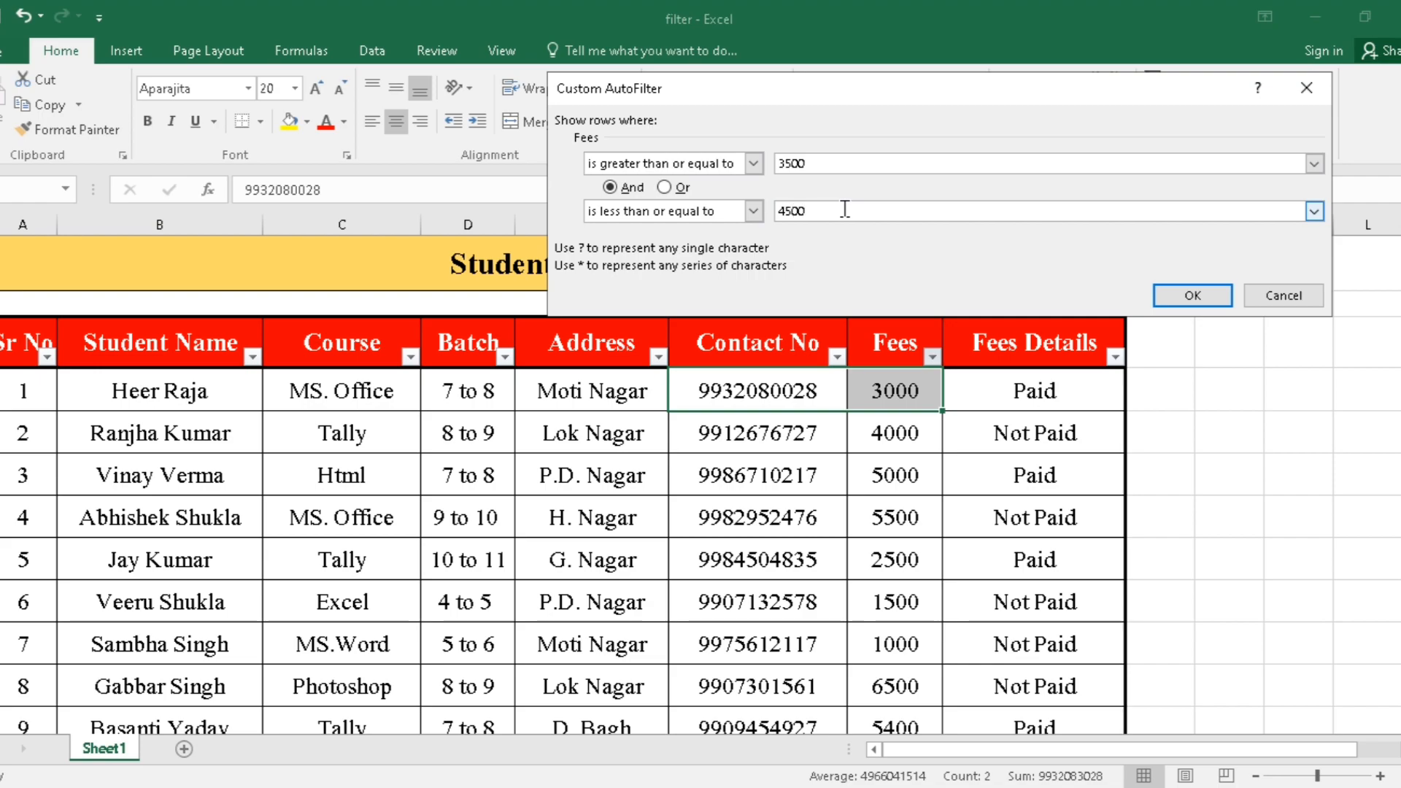
pyautogui.click(1181, 296)
pyautogui.moveTo(53, 395); pyautogui.dragTo(1051, 416)
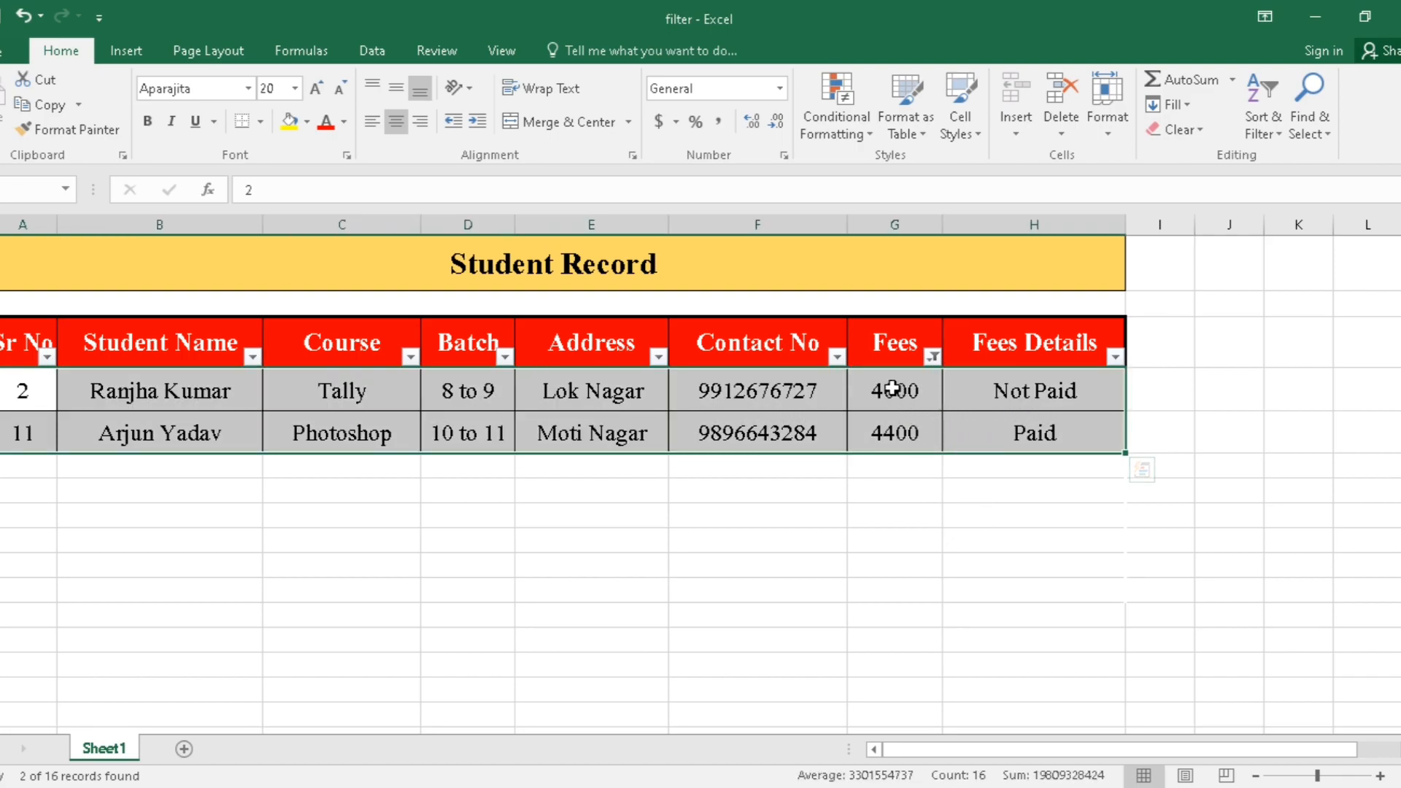
pyautogui.moveTo(898, 392); pyautogui.dragTo(895, 425)
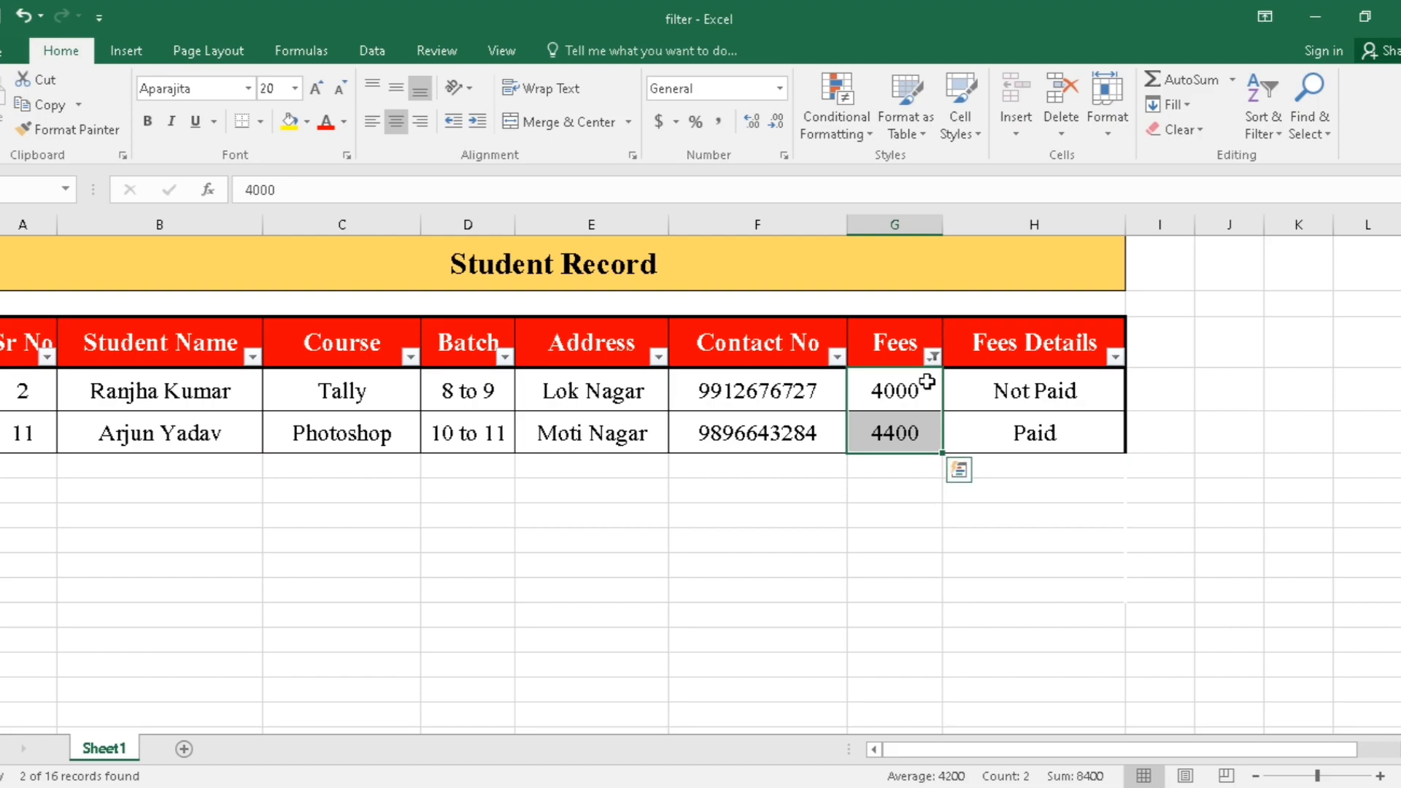
# Clear the Between filter and apply a Top 10 filter showing the top 5 Fees items
pyautogui.click(933, 357)
pyautogui.click(744, 441)
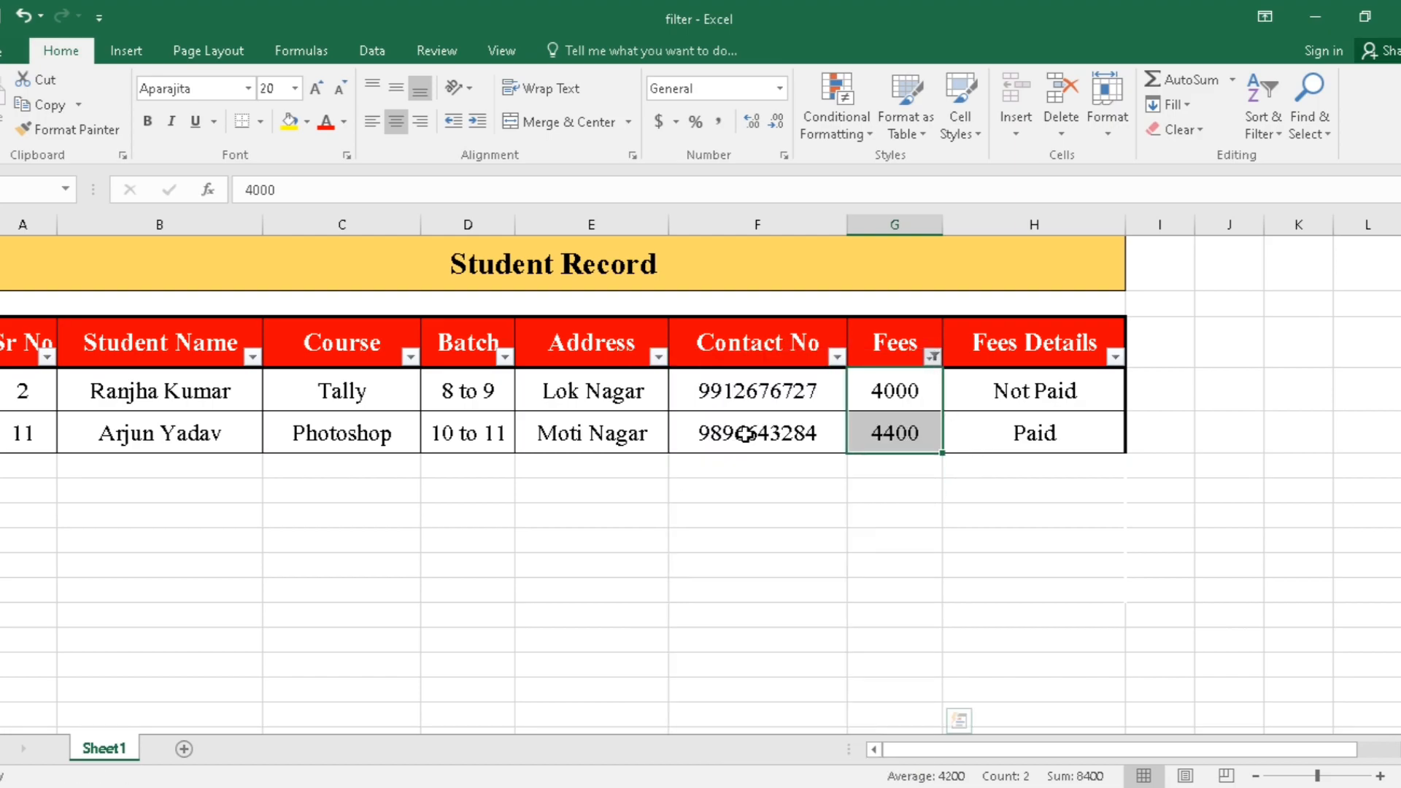
pyautogui.click(930, 358)
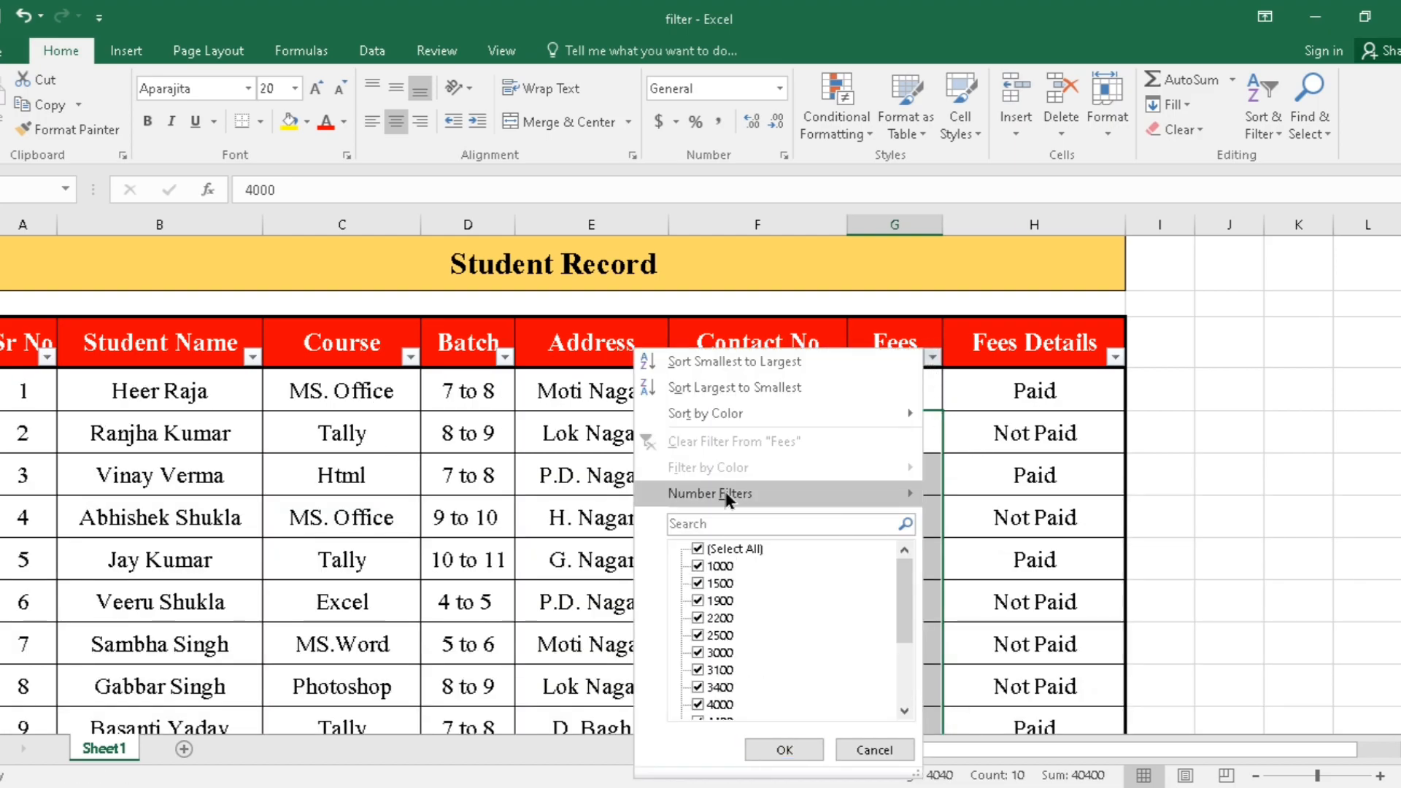
pyautogui.moveTo(880, 493)
pyautogui.click(985, 682)
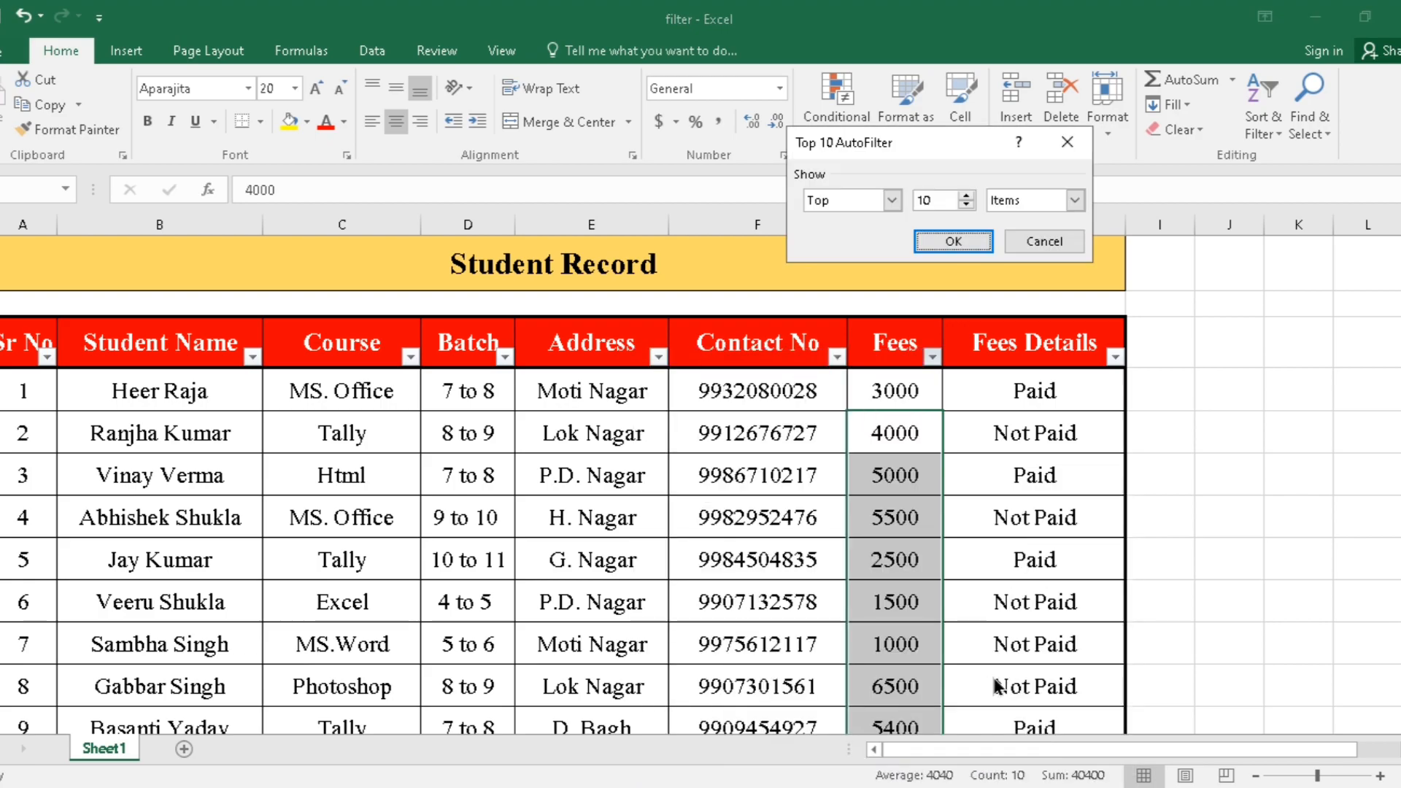
pyautogui.moveTo(867, 183); pyautogui.dragTo(544, 172)
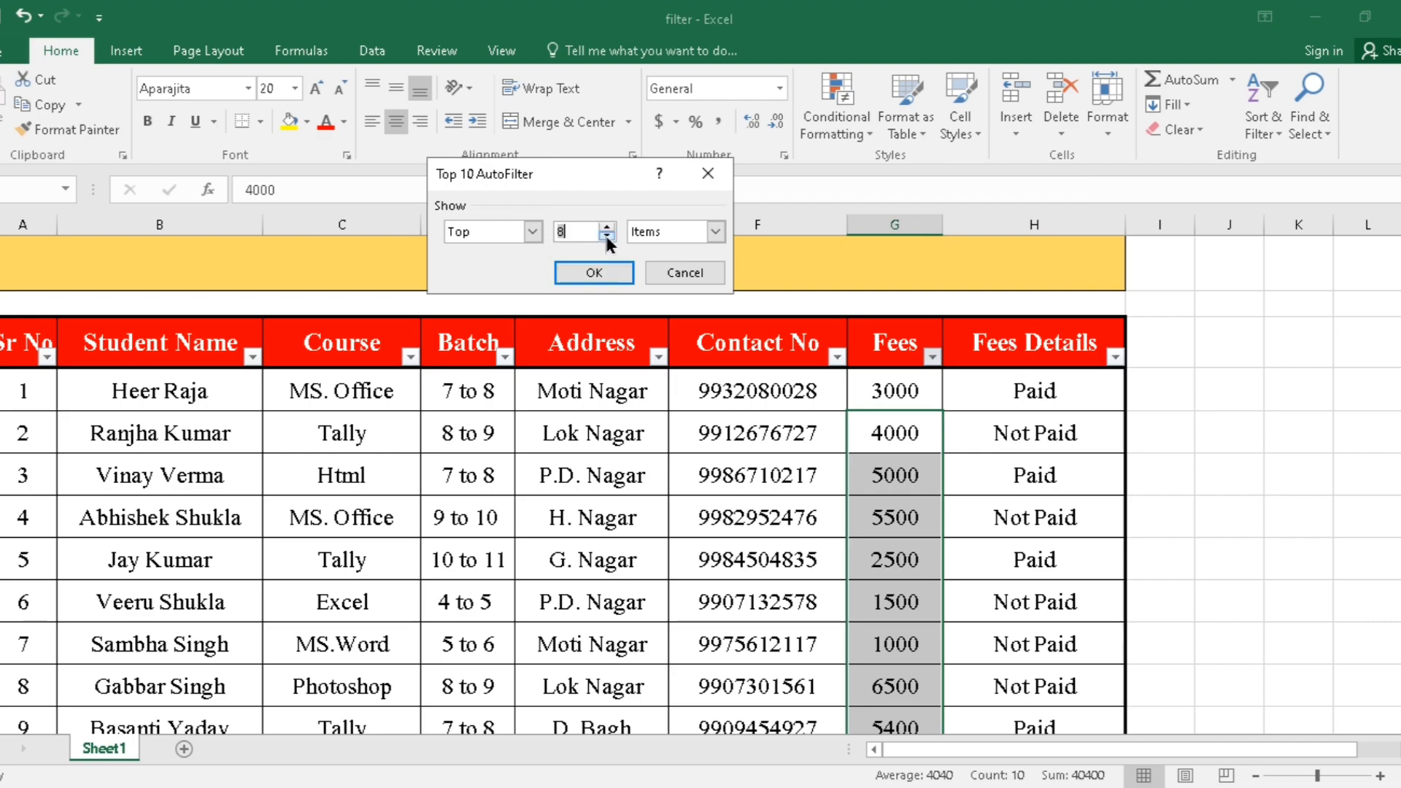
pyautogui.click(607, 236)
pyautogui.click(595, 274)
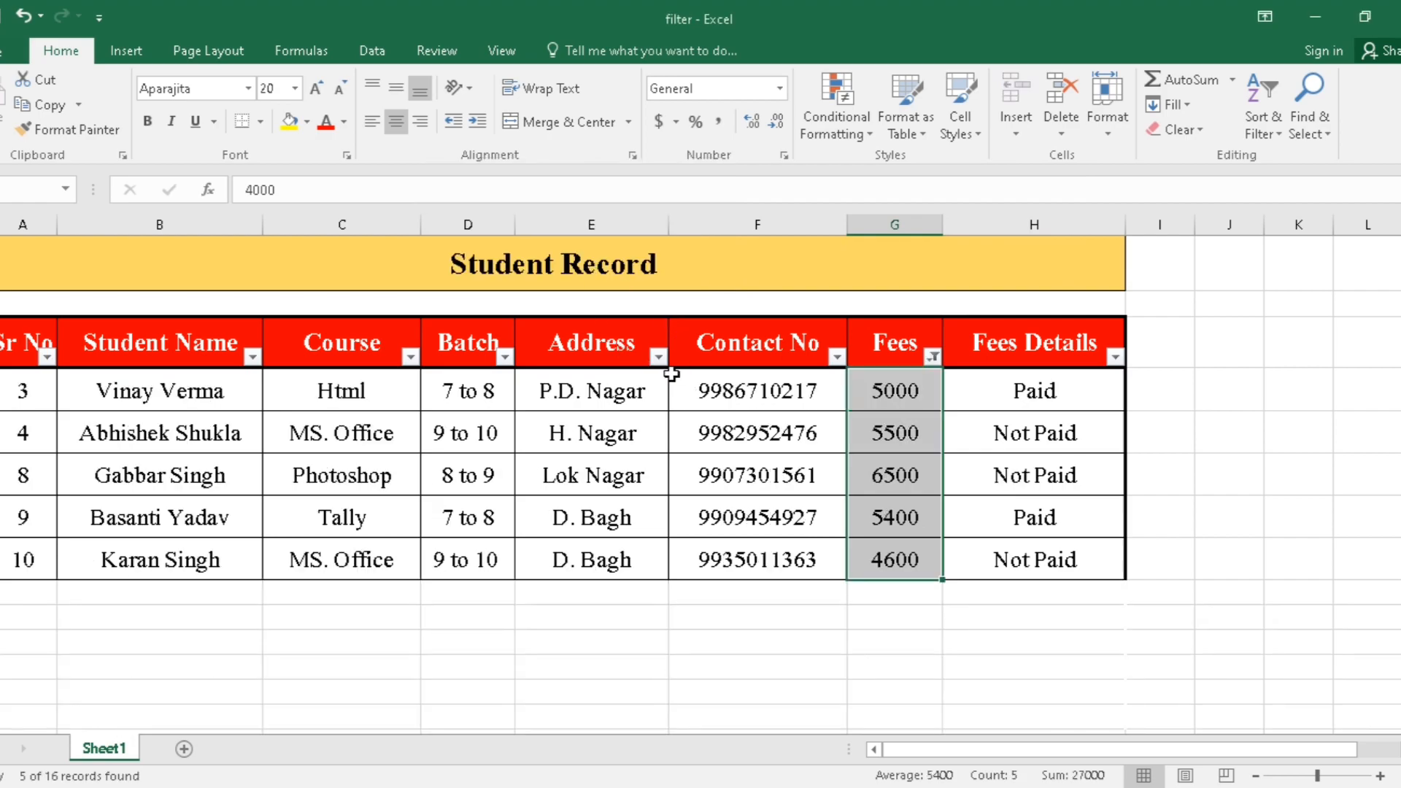
pyautogui.moveTo(78, 394); pyautogui.dragTo(909, 562)
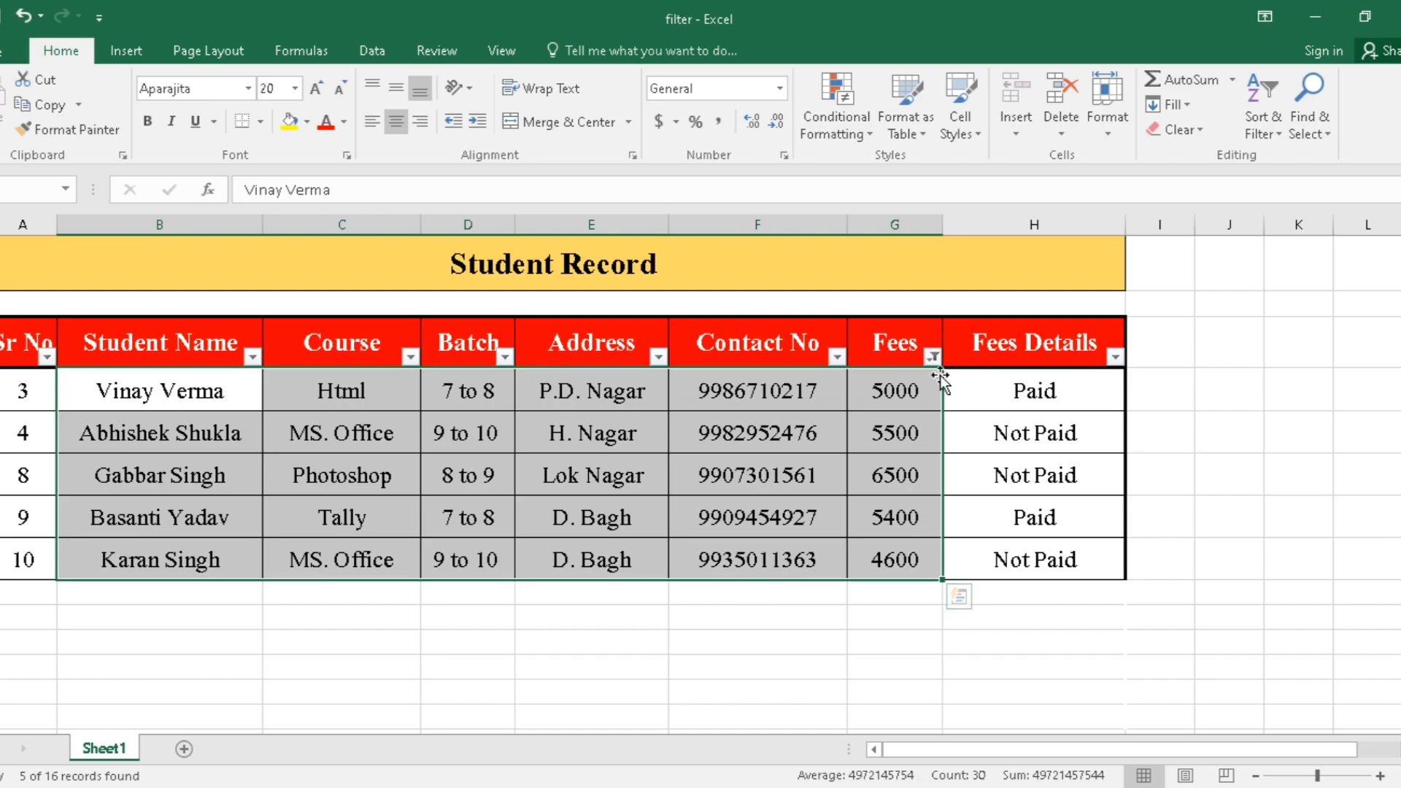
pyautogui.click(934, 357)
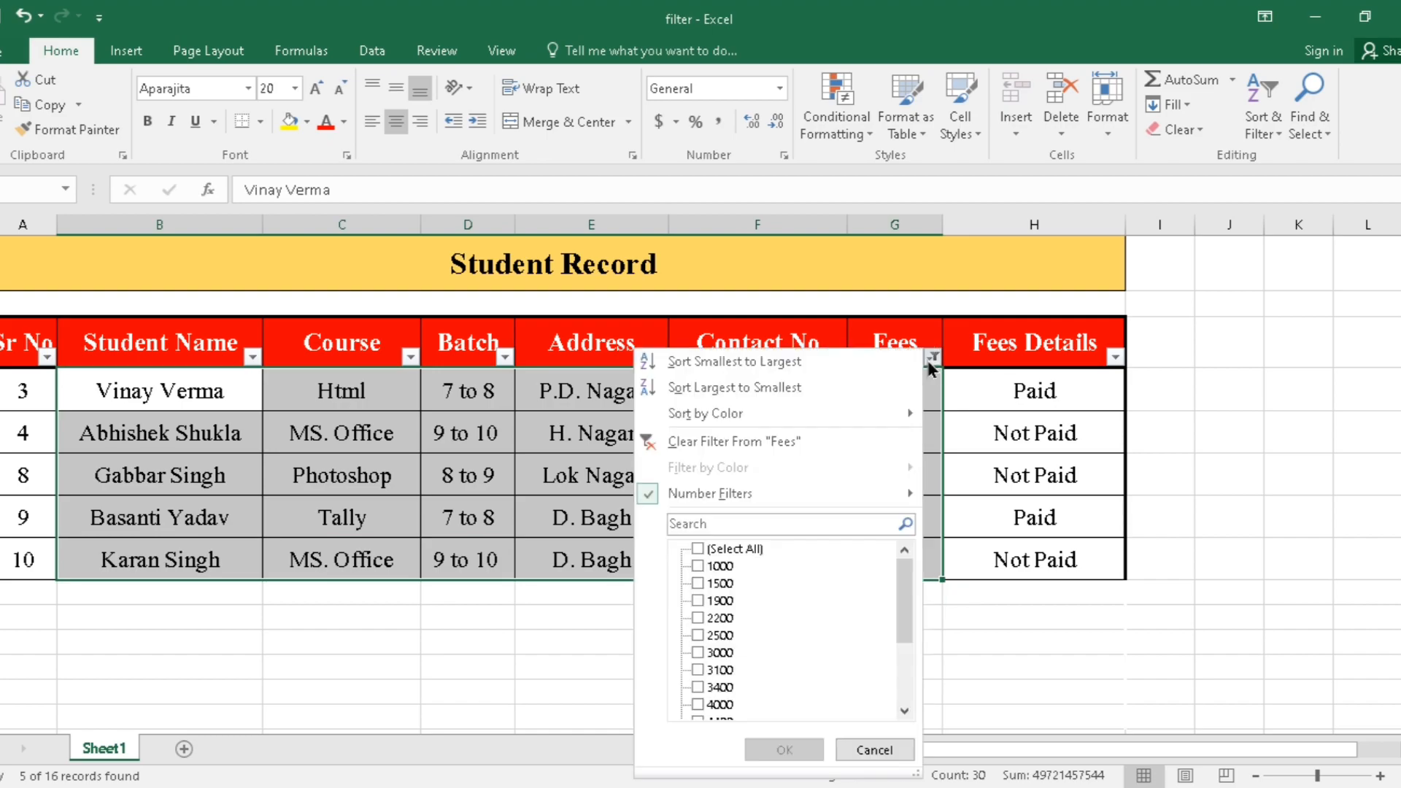
# Clear the Top 5 filter and enter equals 4000 as the first custom Fees condition
pyautogui.click(739, 443)
pyautogui.click(933, 359)
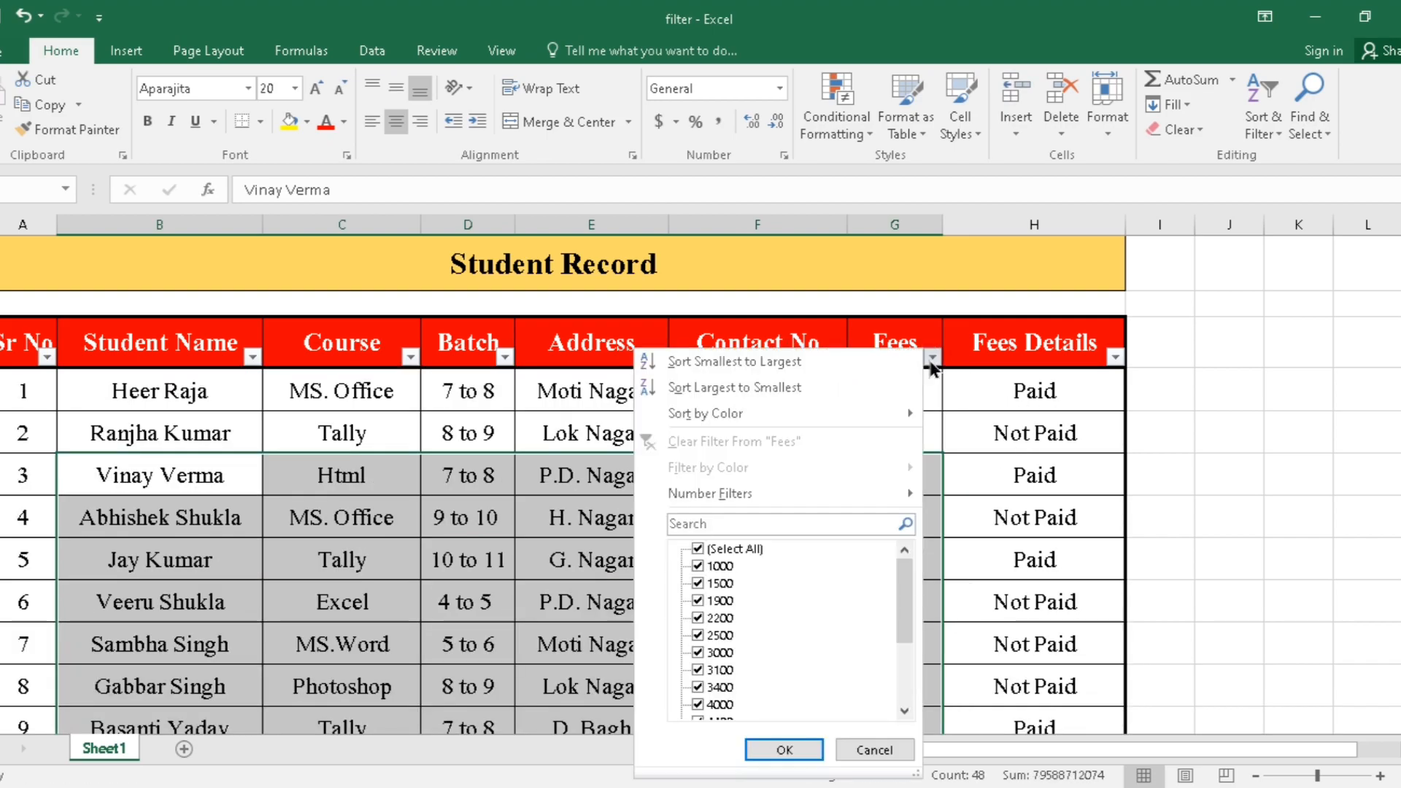
pyautogui.moveTo(730, 494)
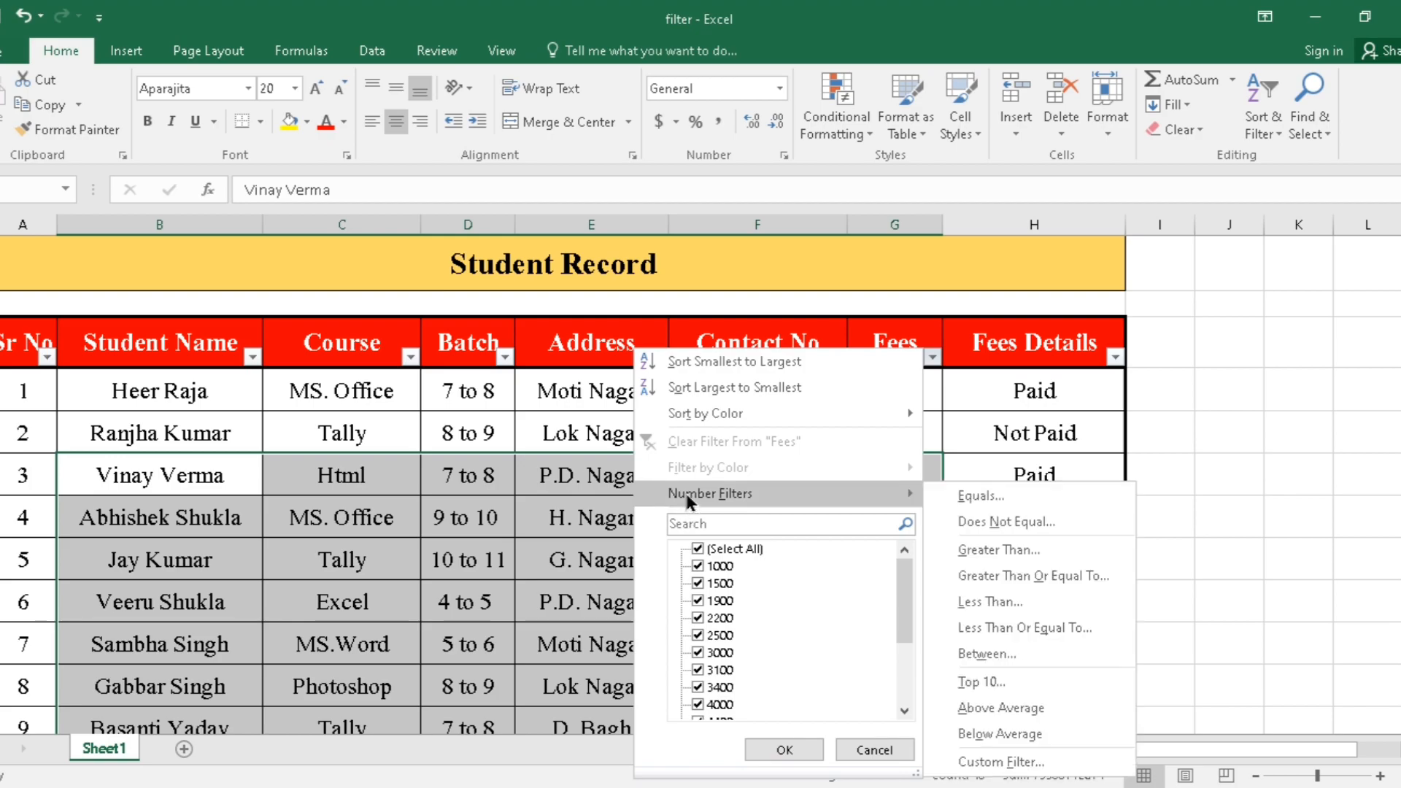
pyautogui.click(1020, 762)
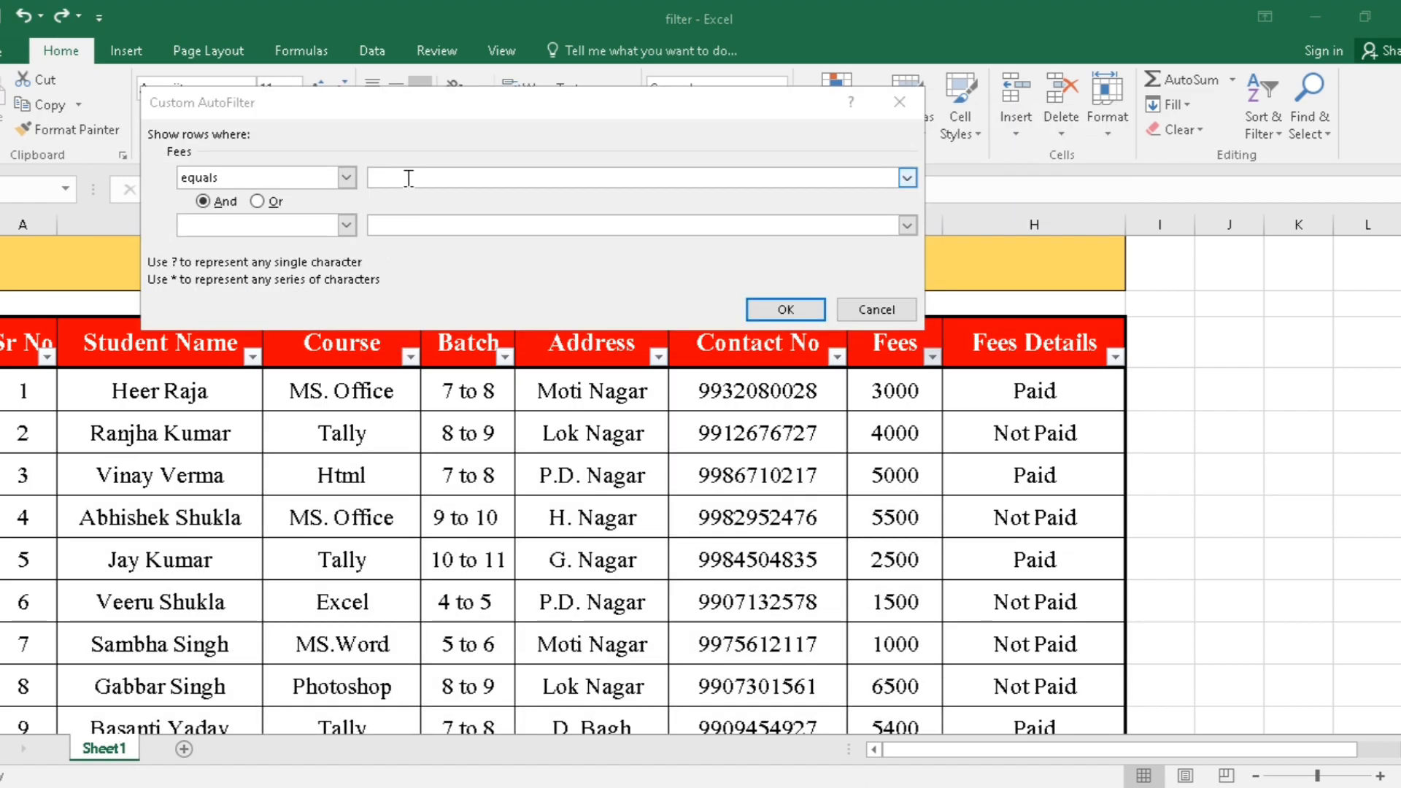
pyautogui.click(408, 178)
pyautogui.write('4000')
# Add an Or condition equal to 5000 and apply the custom Fees filter
pyautogui.click(257, 201)
pyautogui.click(347, 227)
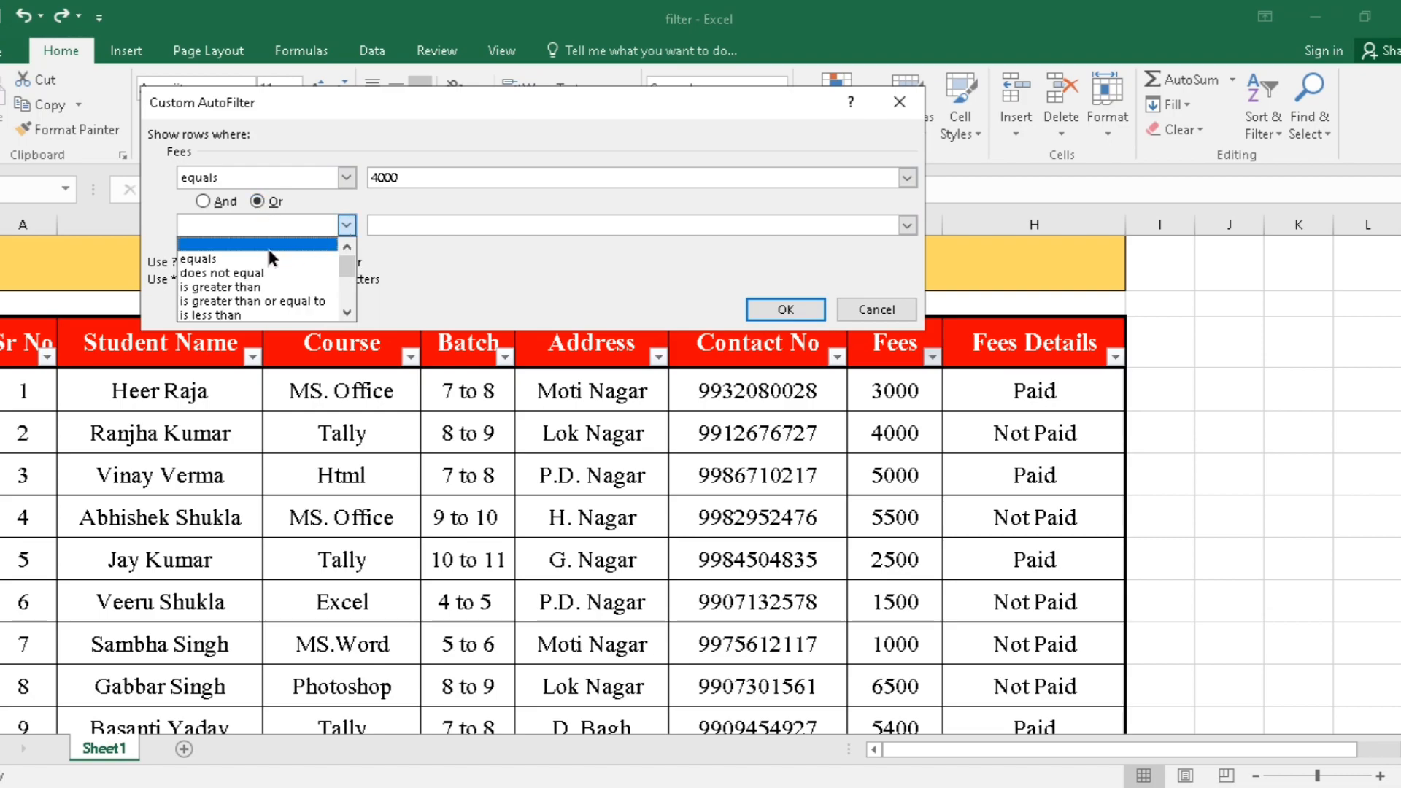
pyautogui.click(241, 250)
pyautogui.click(405, 223)
pyautogui.write('5000')
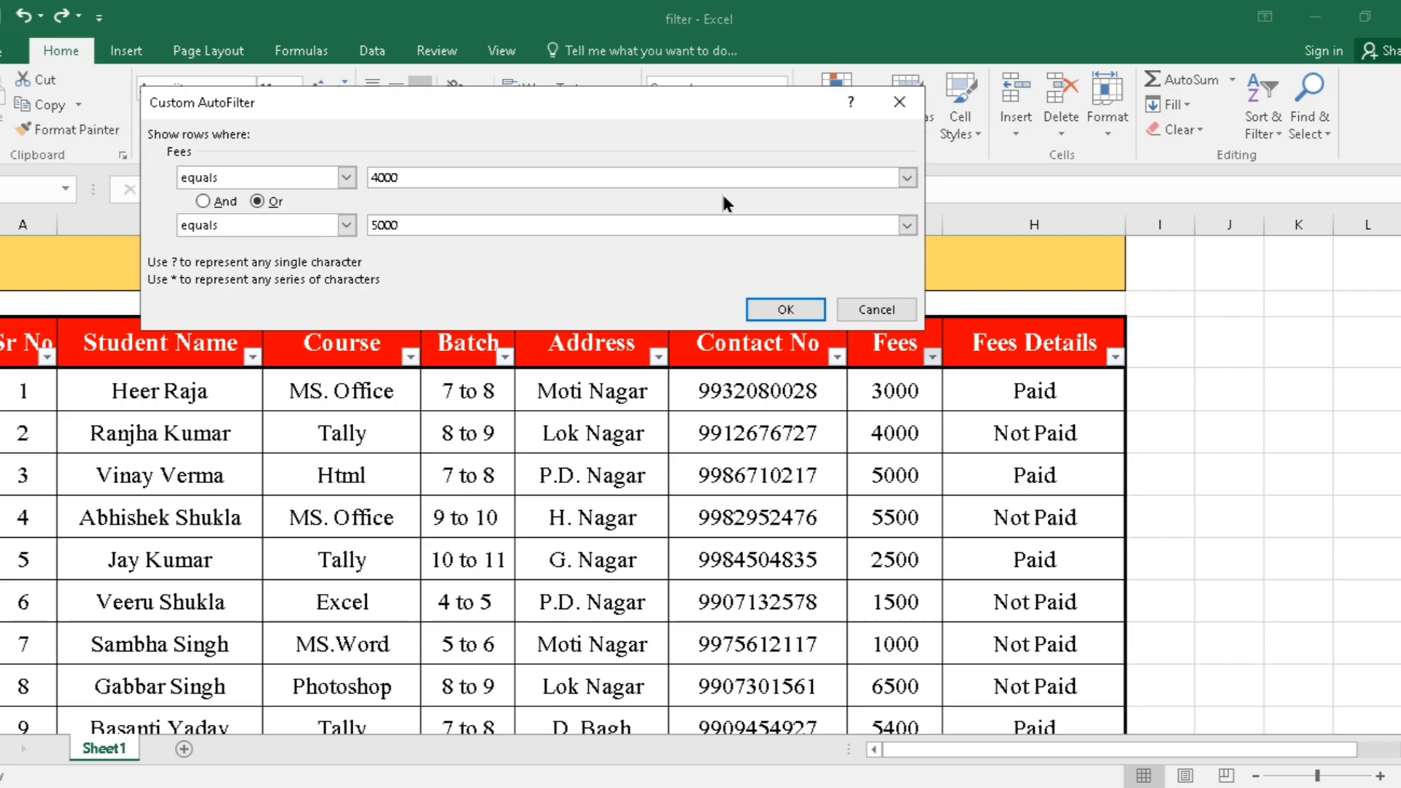
pyautogui.moveTo(622, 93); pyautogui.dragTo(531, 67)
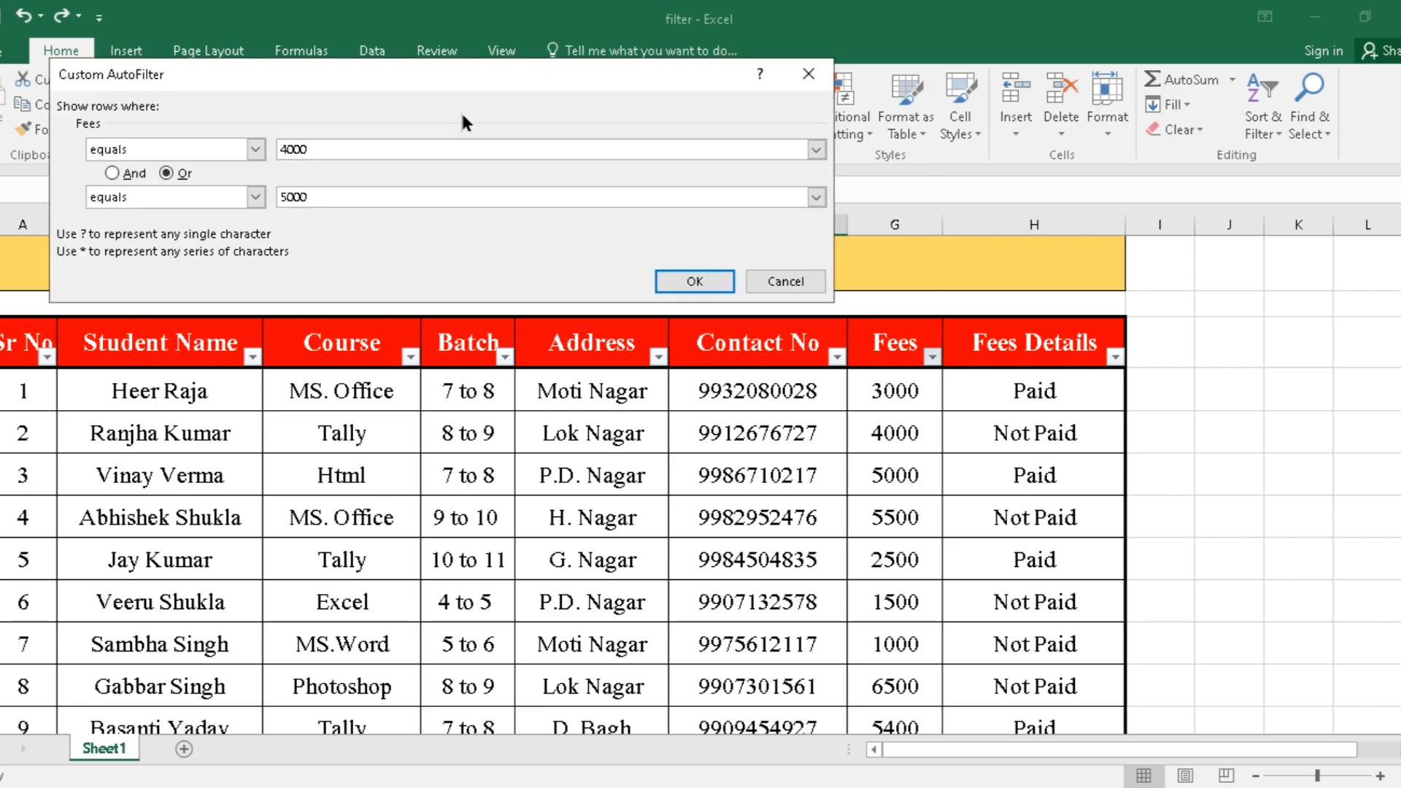
pyautogui.click(695, 282)
# Select the first filtered row, then deselect it using empty cells below the table
pyautogui.moveTo(29, 395); pyautogui.dragTo(919, 438)
pyautogui.click(833, 587)
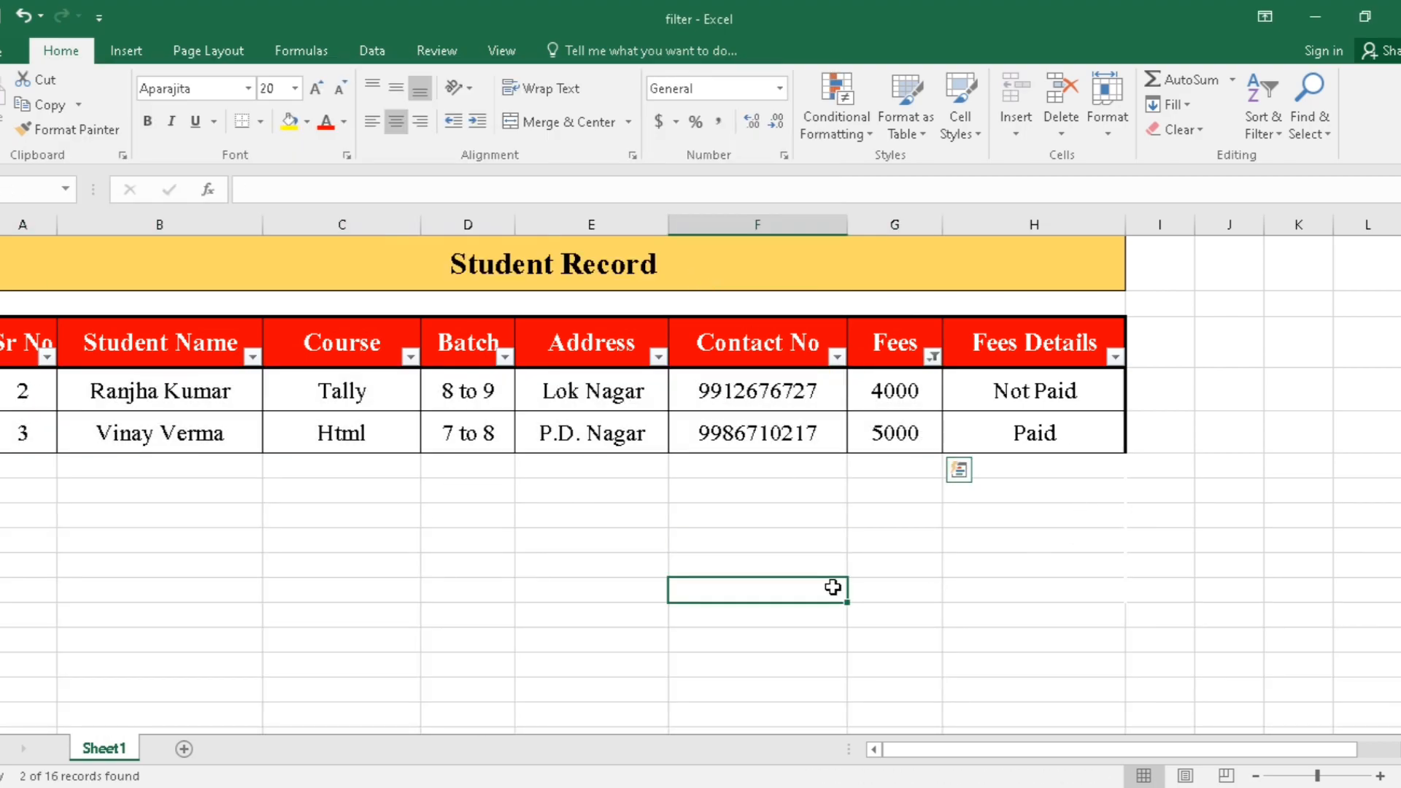
pyautogui.click(383, 520)
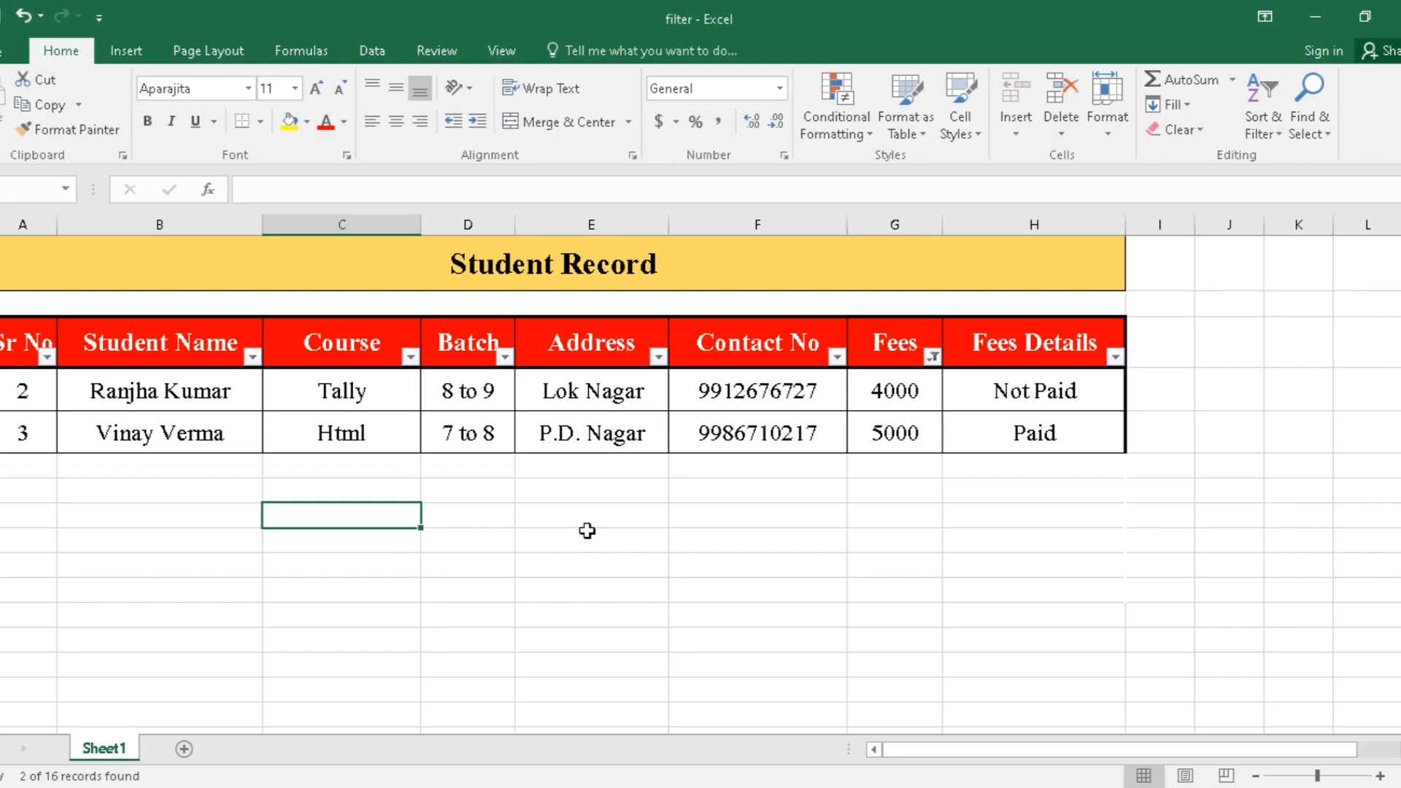
pyautogui.click(639, 487)
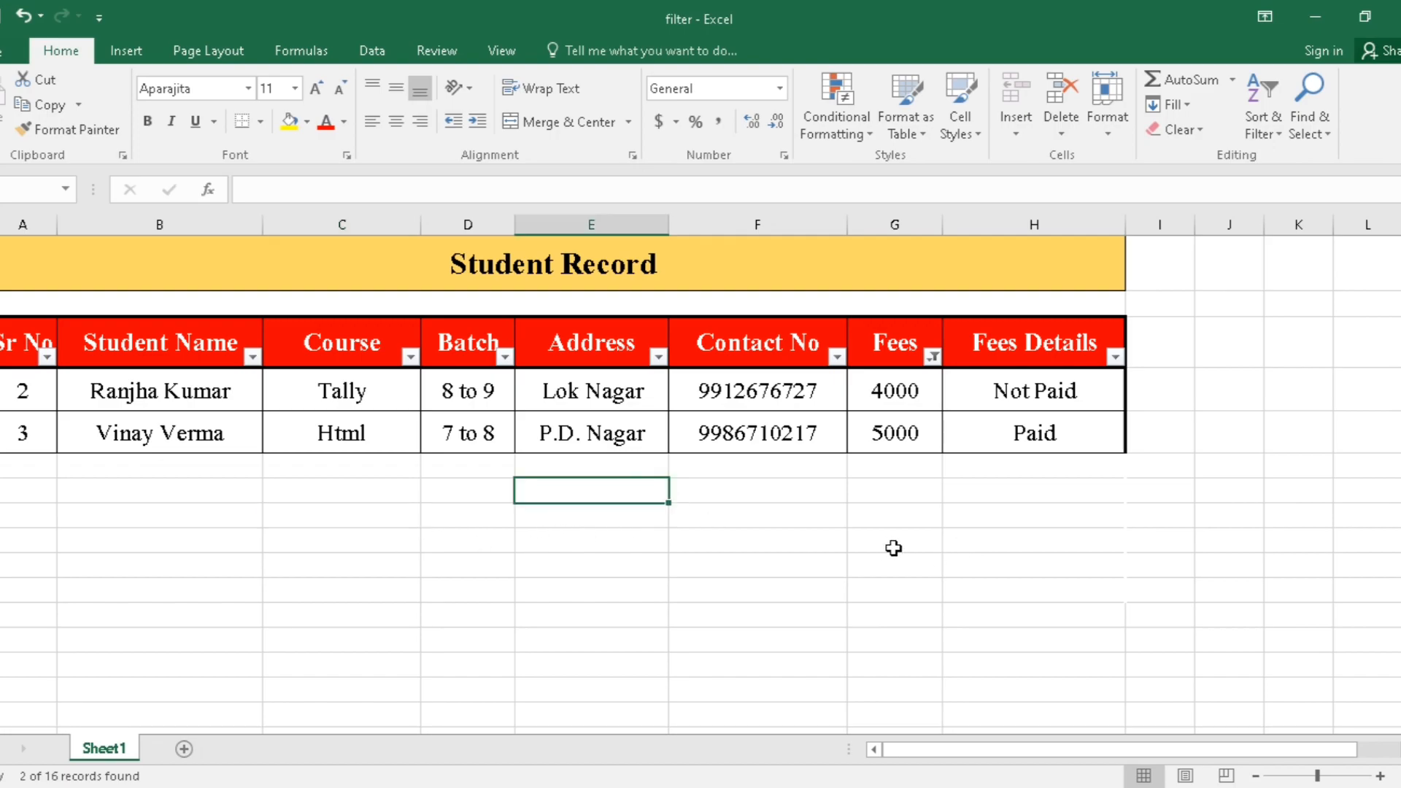